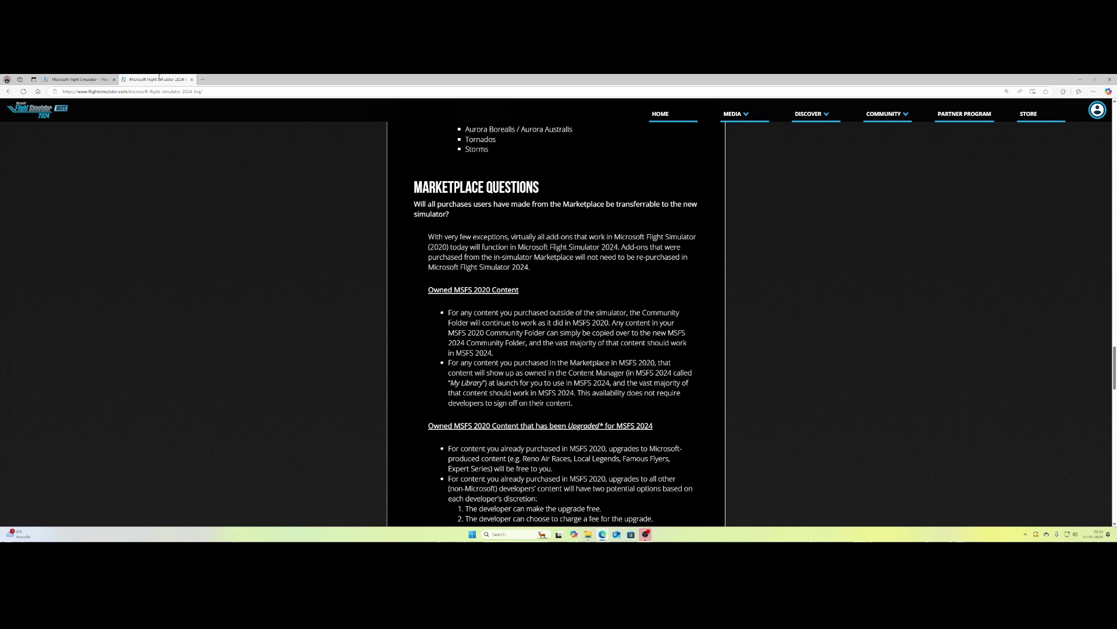
Enter %localappdata%\Packages in the File Explorer address bar to reach the Packages folder
{"action": "left_click", "coordinate": [588, 534]}
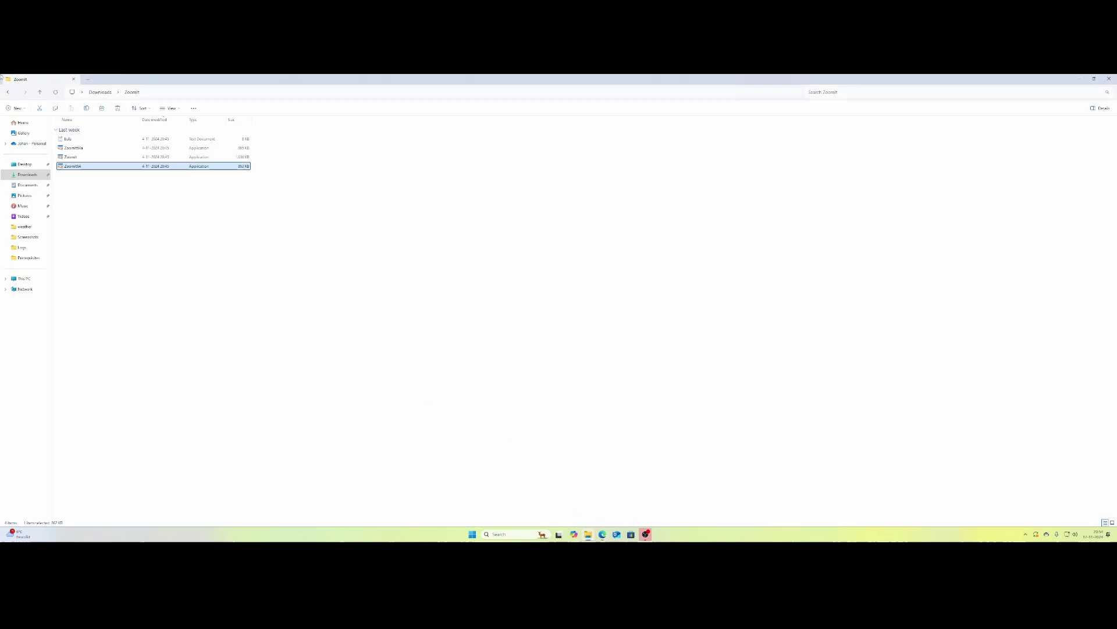
{"action": "left_click", "coordinate": [197, 91]}
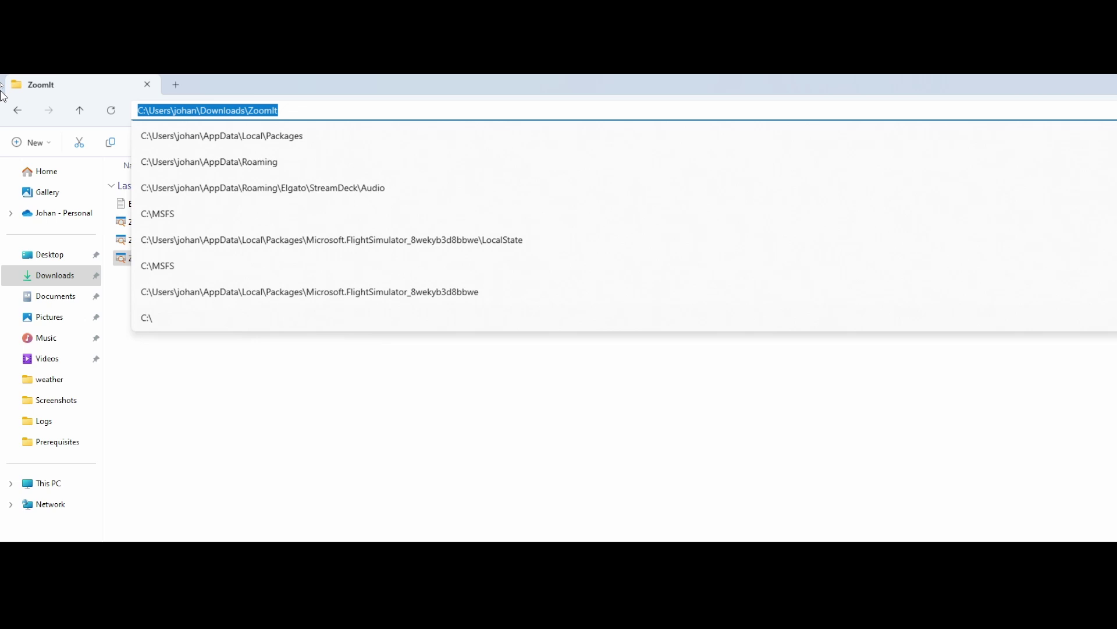
{"action": "type", "text": "%"}
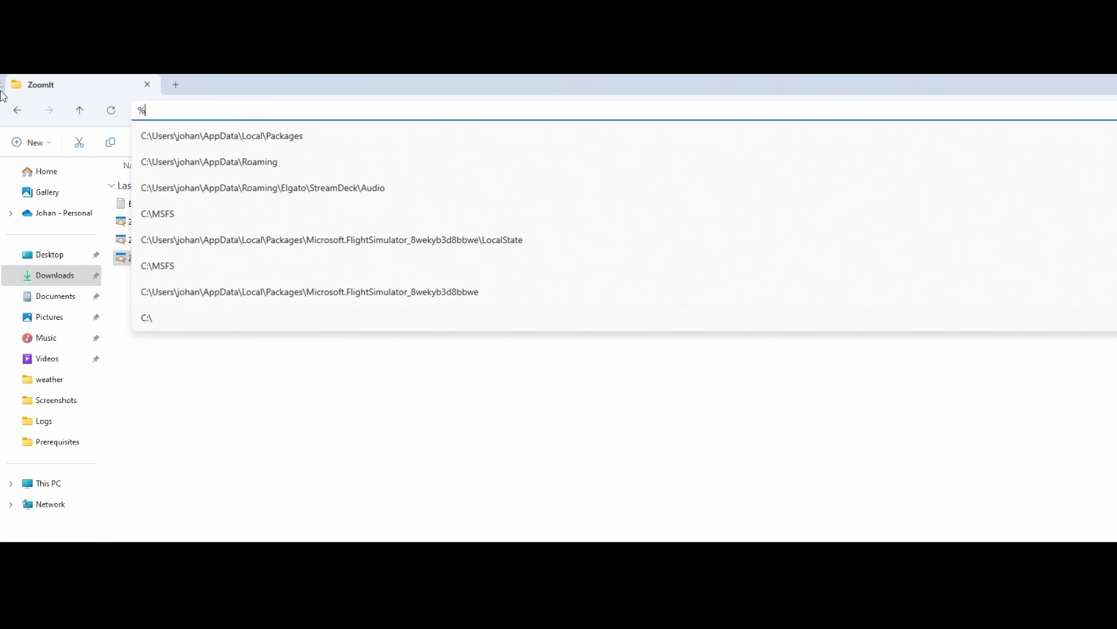
{"action": "type", "text": "loca"}
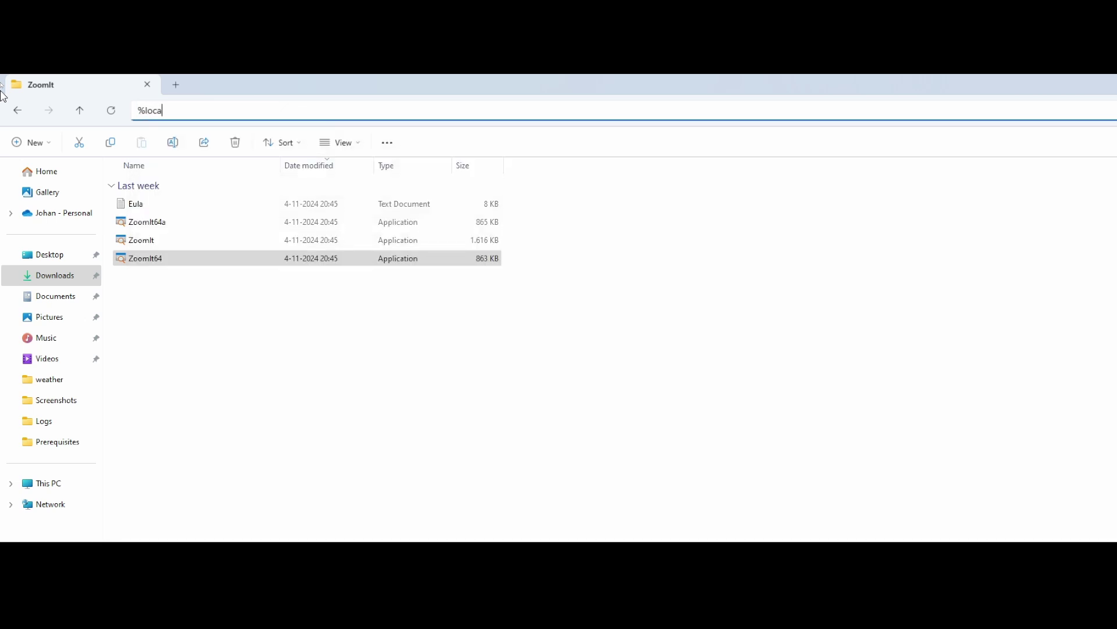
{"action": "type", "text": "lappa"}
{"action": "type", "text": "ata%"}
{"action": "type", "text": "\\pac"}
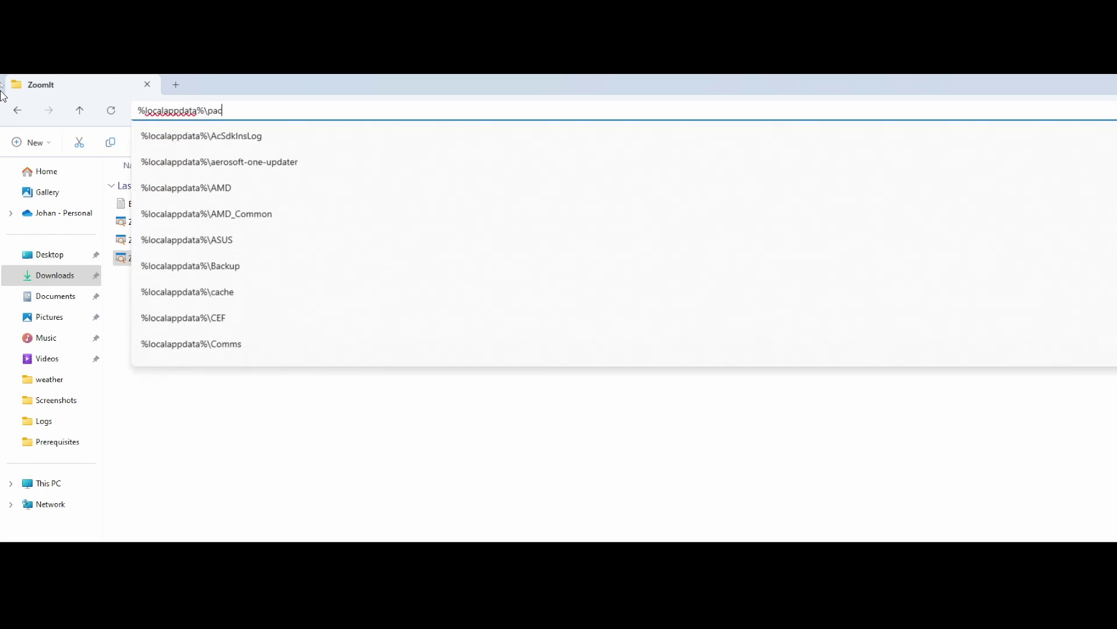
{"action": "type", "text": "kage"}
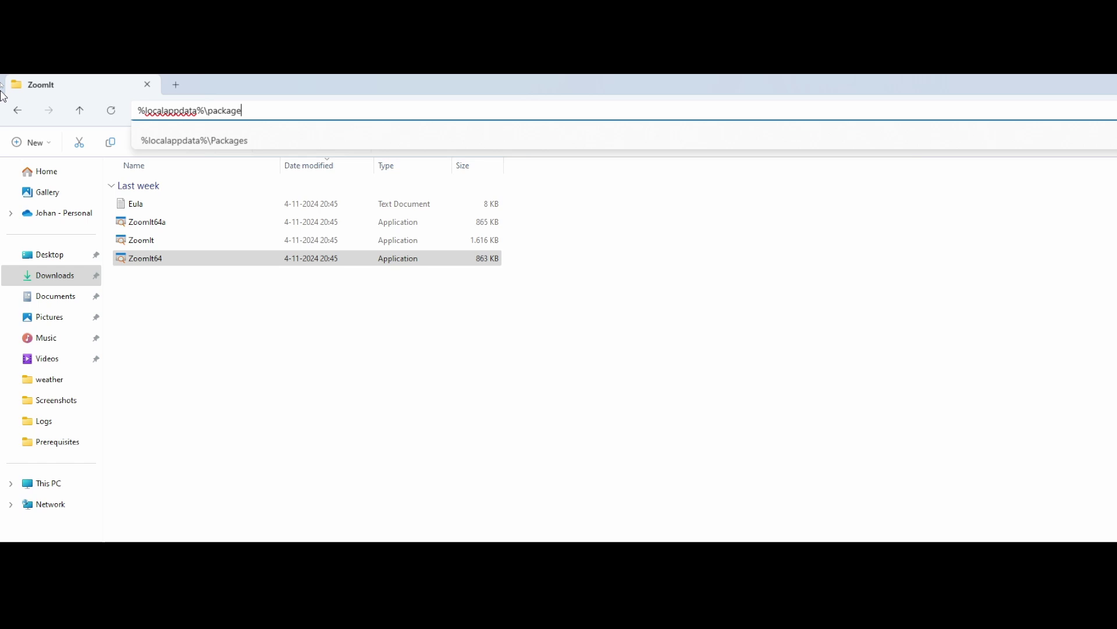
{"action": "key", "text": "Down"}
{"action": "key", "text": "Return"}
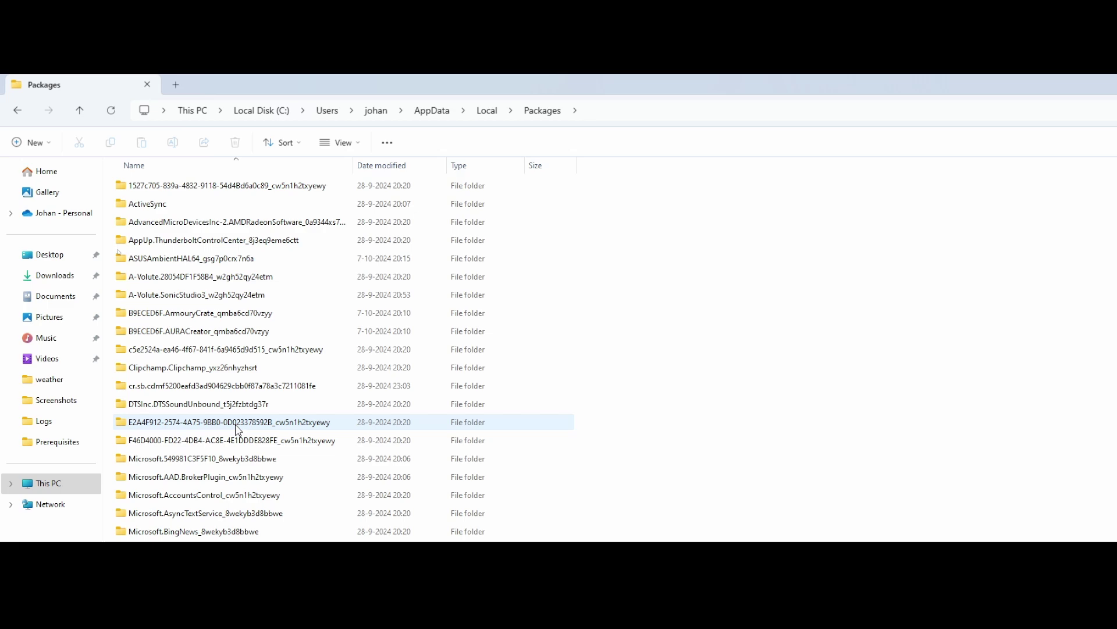
Scroll the Packages list to find Microsoft.Limitless (8 KB) and Microsoft.LimitlessBeta (16.4 GB)
{"action": "scroll", "coordinate": [241, 437], "scroll_direction": "down", "scroll_amount": 4}
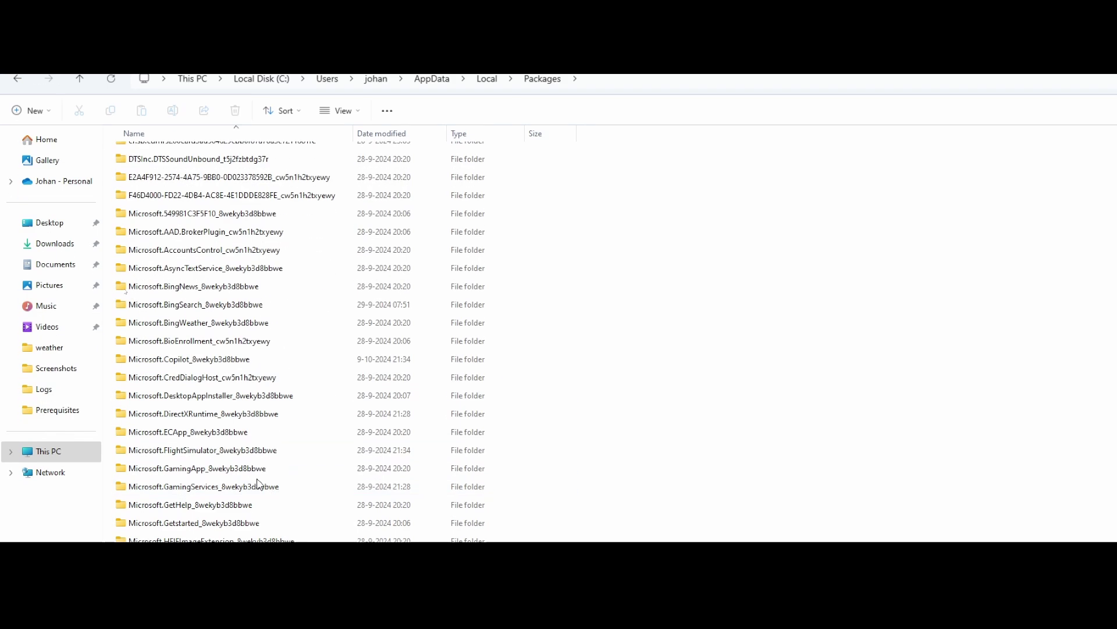
{"action": "scroll", "coordinate": [187, 450], "scroll_direction": "down", "scroll_amount": 1}
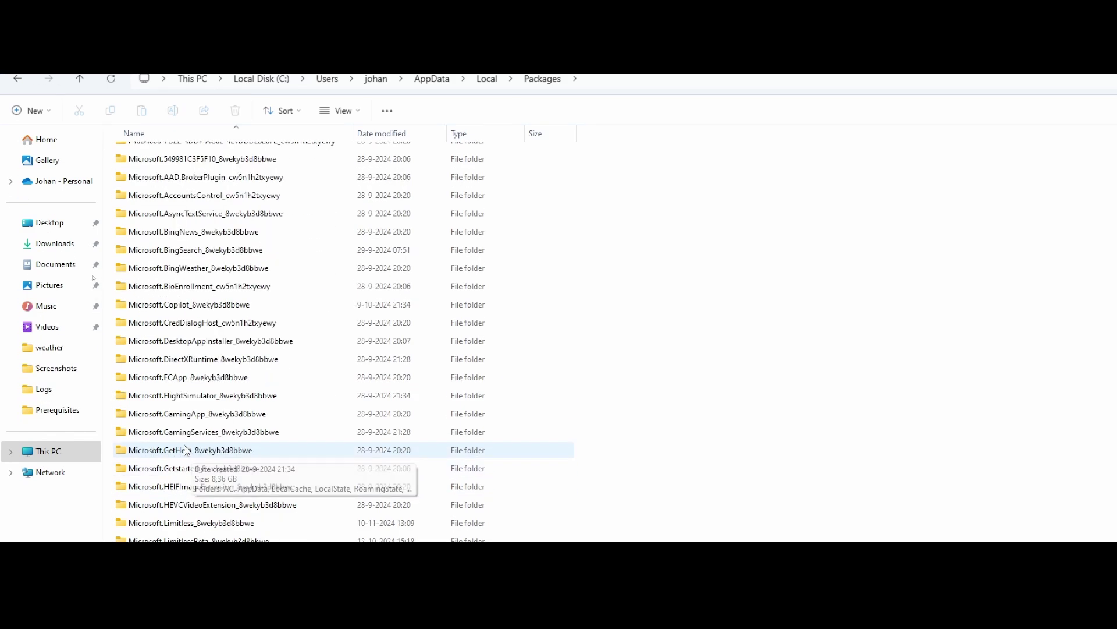
{"action": "scroll", "coordinate": [186, 450], "scroll_direction": "down", "scroll_amount": 2}
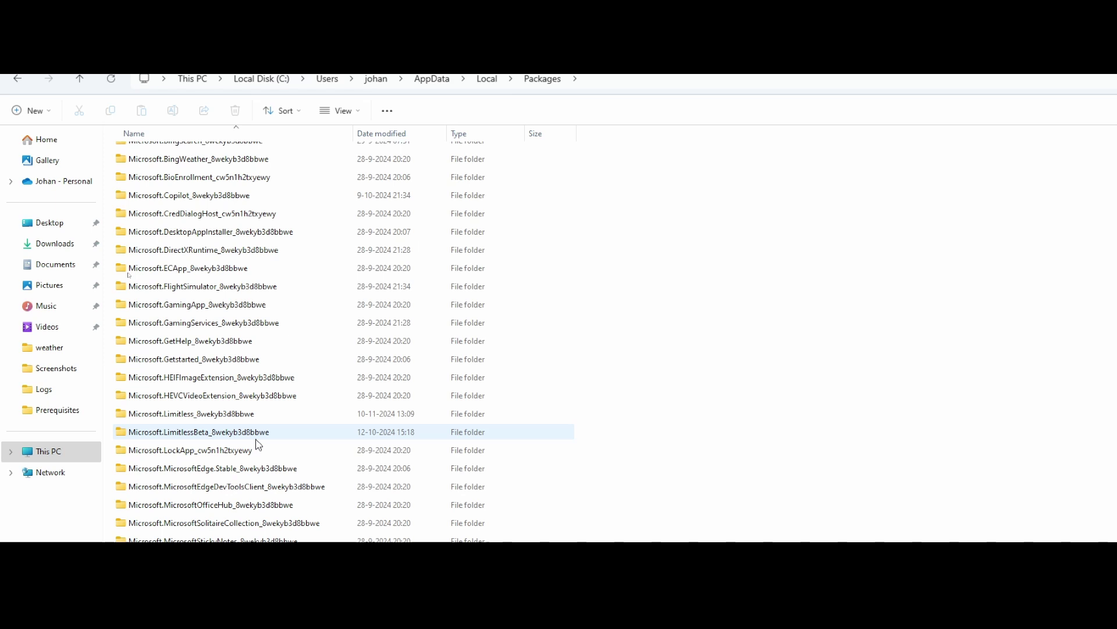
{"action": "mouse_move", "coordinate": [192, 440]}
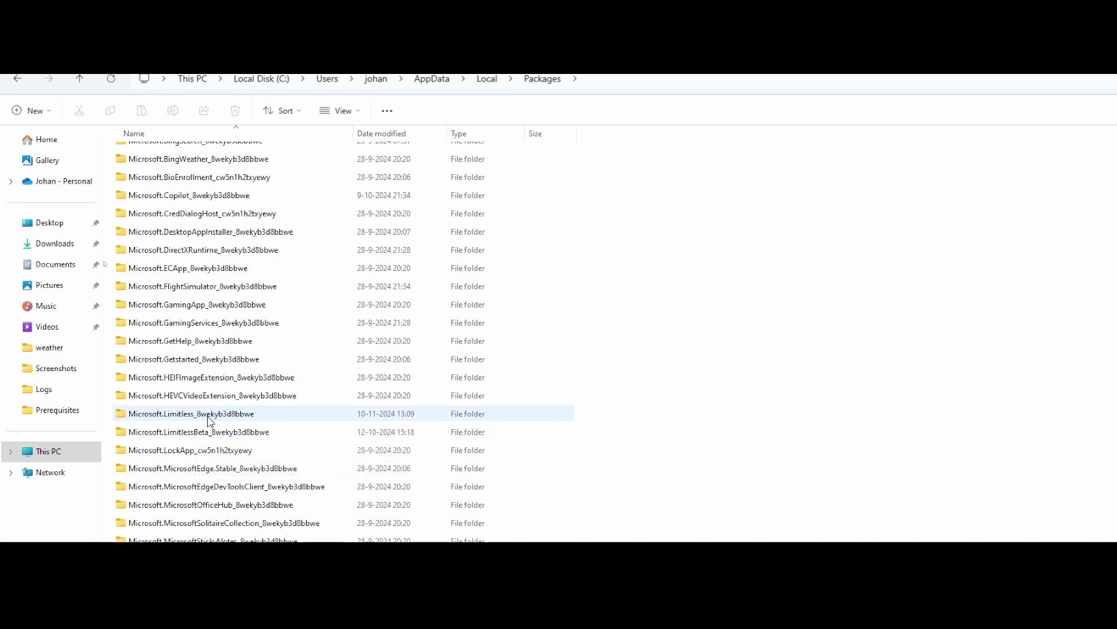
Confirm Microsoft.Limitless's LocalState and LocalCache folders are empty, then return to Packages
{"action": "mouse_move", "coordinate": [211, 421]}
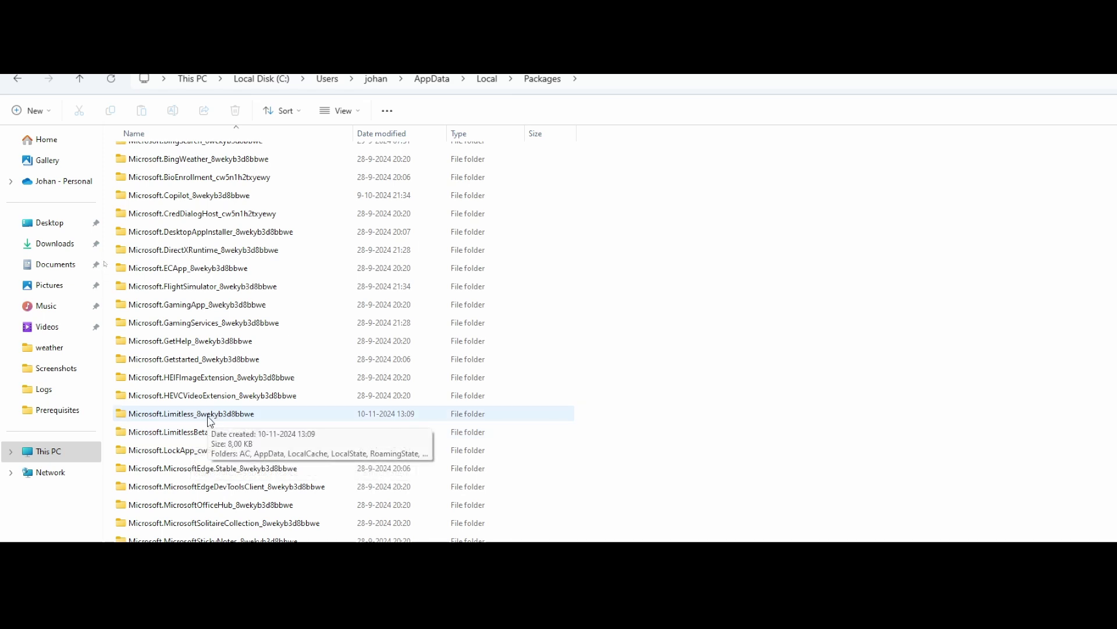
{"action": "double_click", "coordinate": [210, 416]}
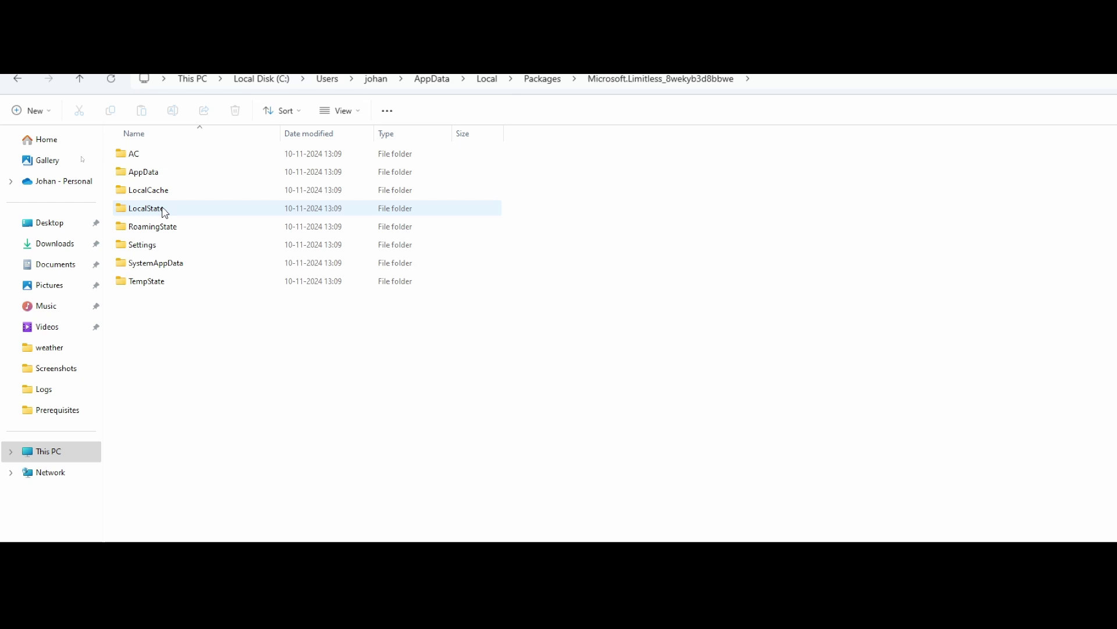
{"action": "mouse_move", "coordinate": [165, 213]}
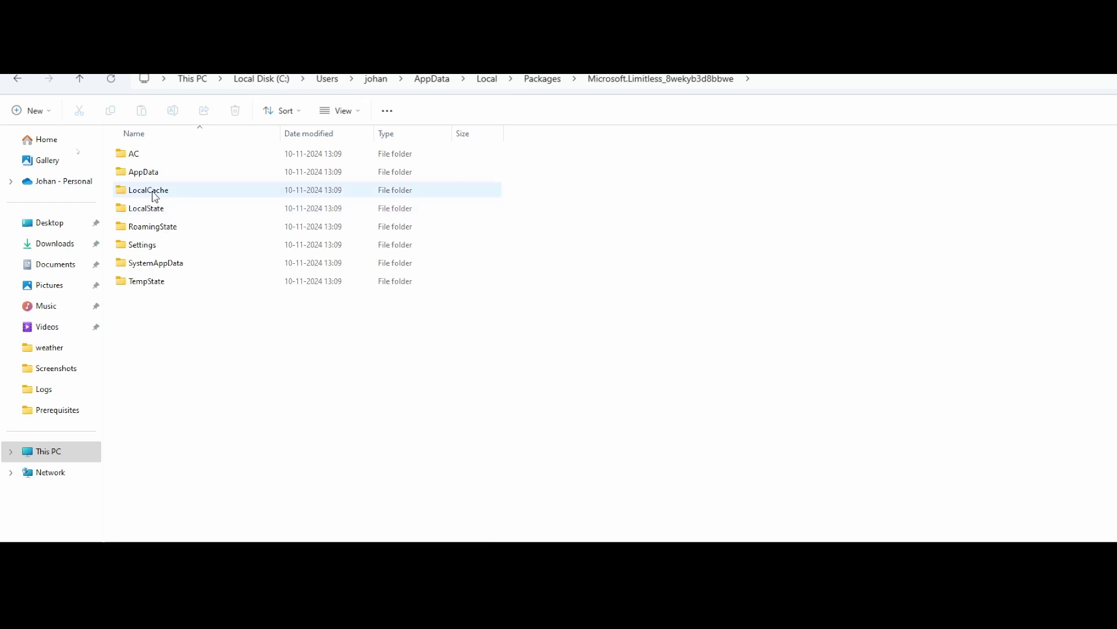
{"action": "left_click", "coordinate": [153, 210]}
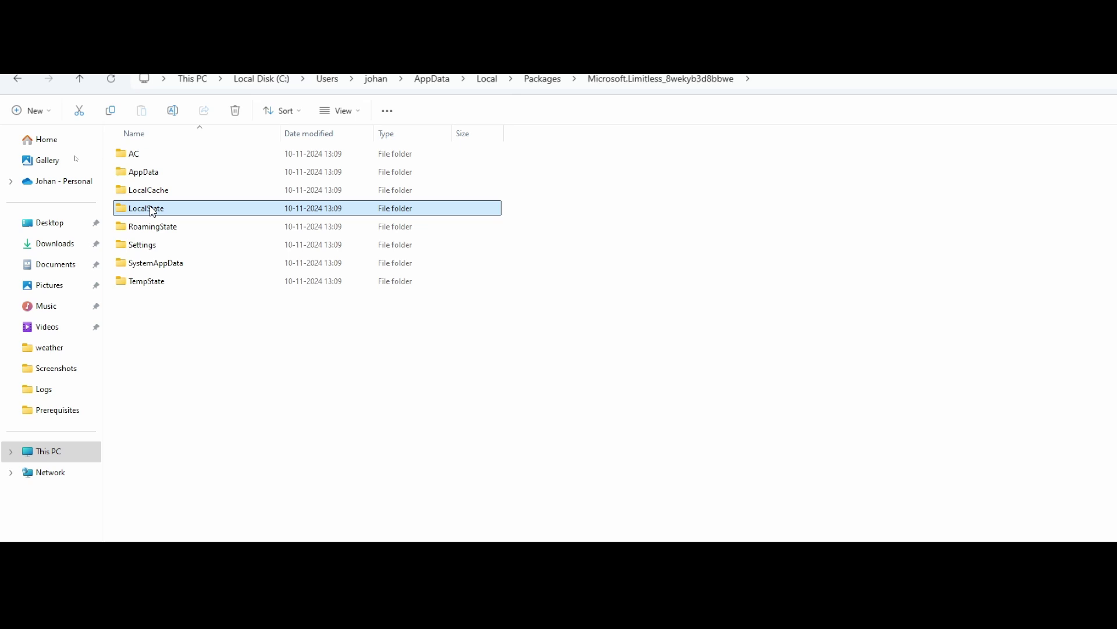
{"action": "double_click", "coordinate": [153, 211]}
{"action": "key", "text": "alt+Left"}
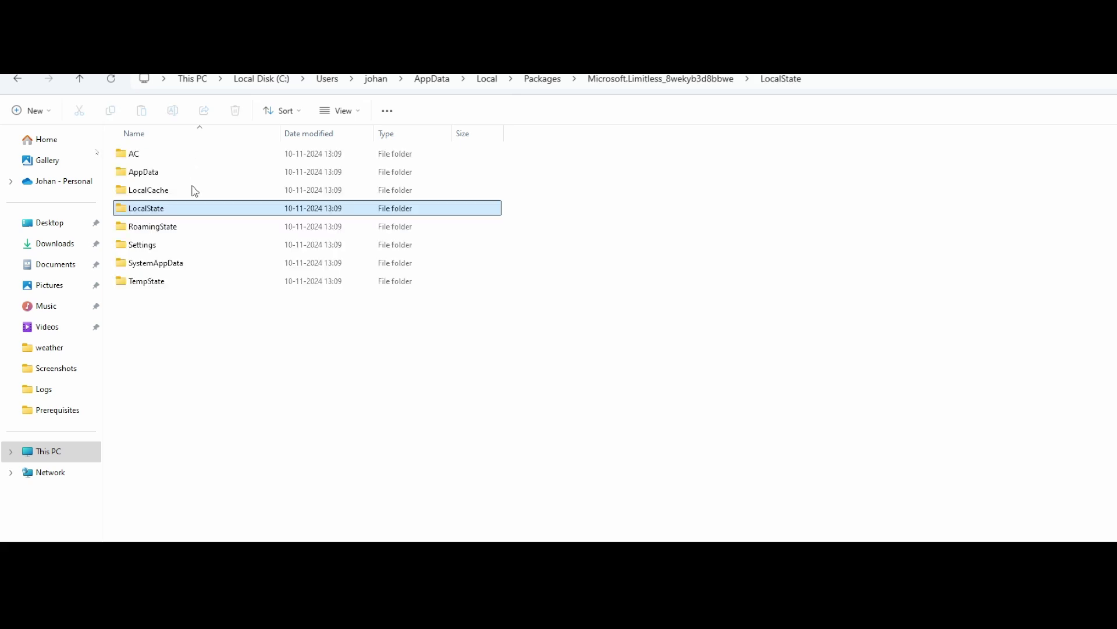
{"action": "double_click", "coordinate": [148, 192]}
{"action": "key", "text": "alt+Left"}
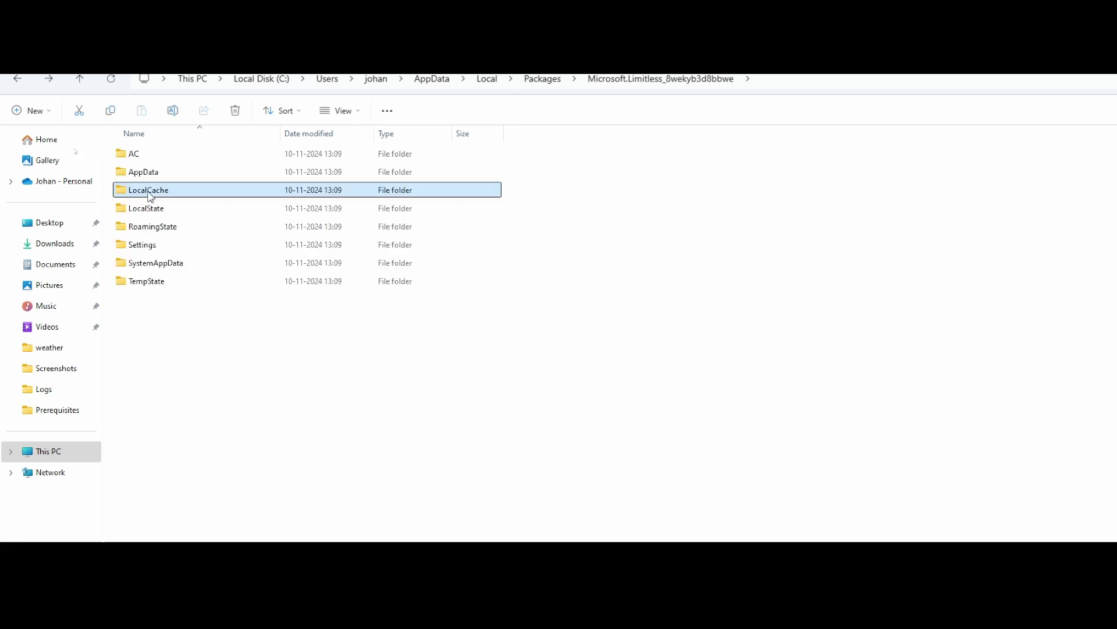
{"action": "key", "text": "alt+Left"}
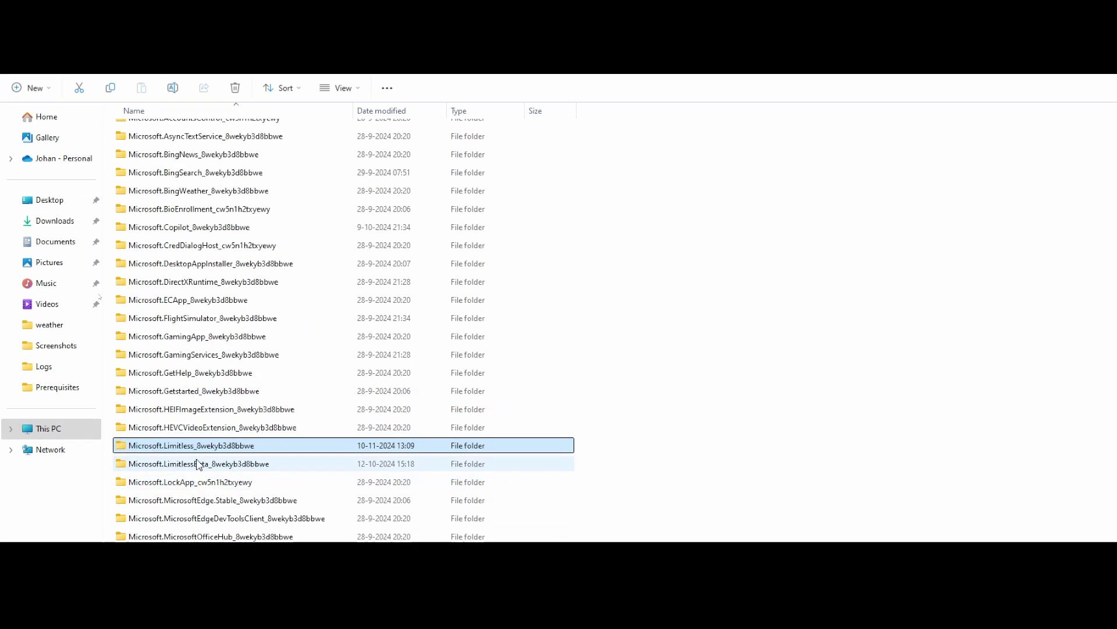
Open Microsoft.LimitlessBeta's LocalState folder, then go back up to the beta package folder
{"action": "double_click", "coordinate": [199, 464]}
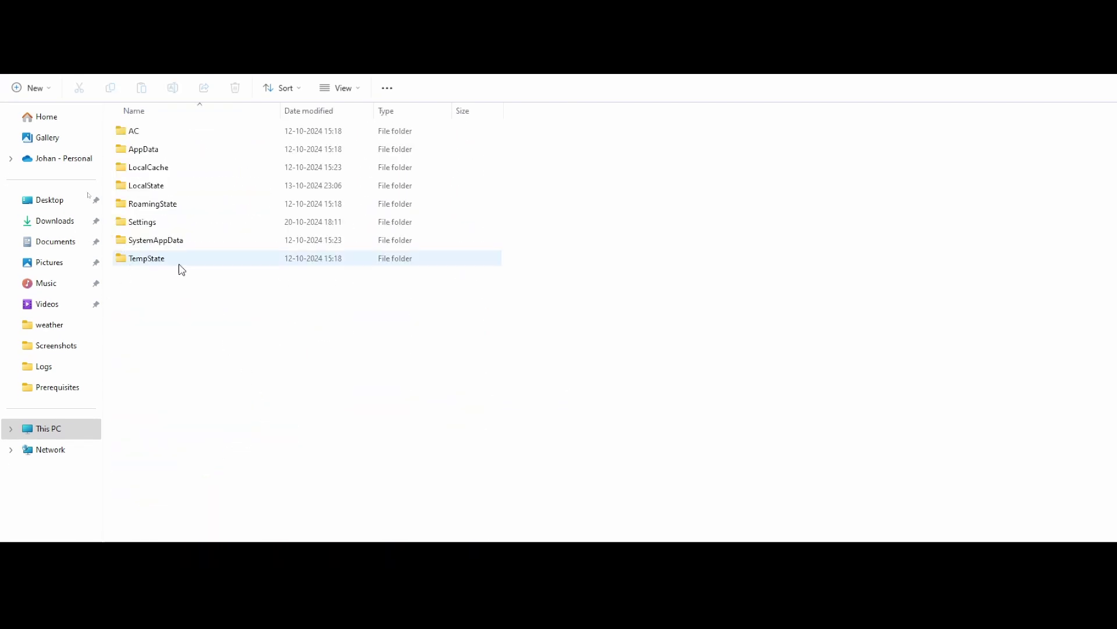
{"action": "double_click", "coordinate": [140, 186]}
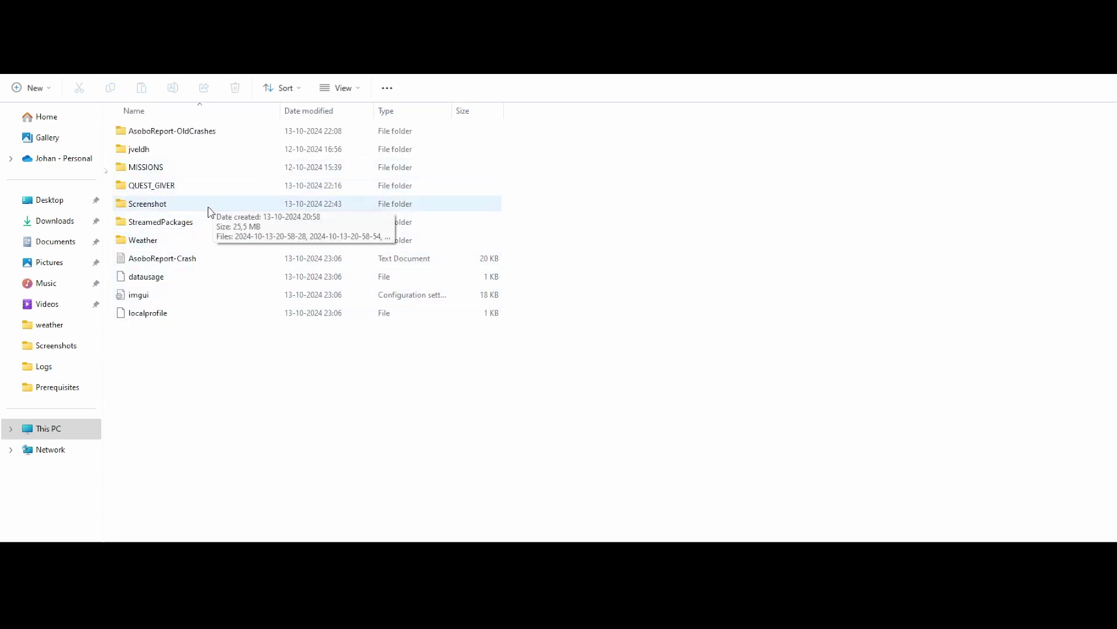
{"action": "key", "text": "BackSpace"}
Browse the beta's LocalCache\Packages (Community, Official) and confirm Official\OneStore is empty
{"action": "double_click", "coordinate": [155, 168]}
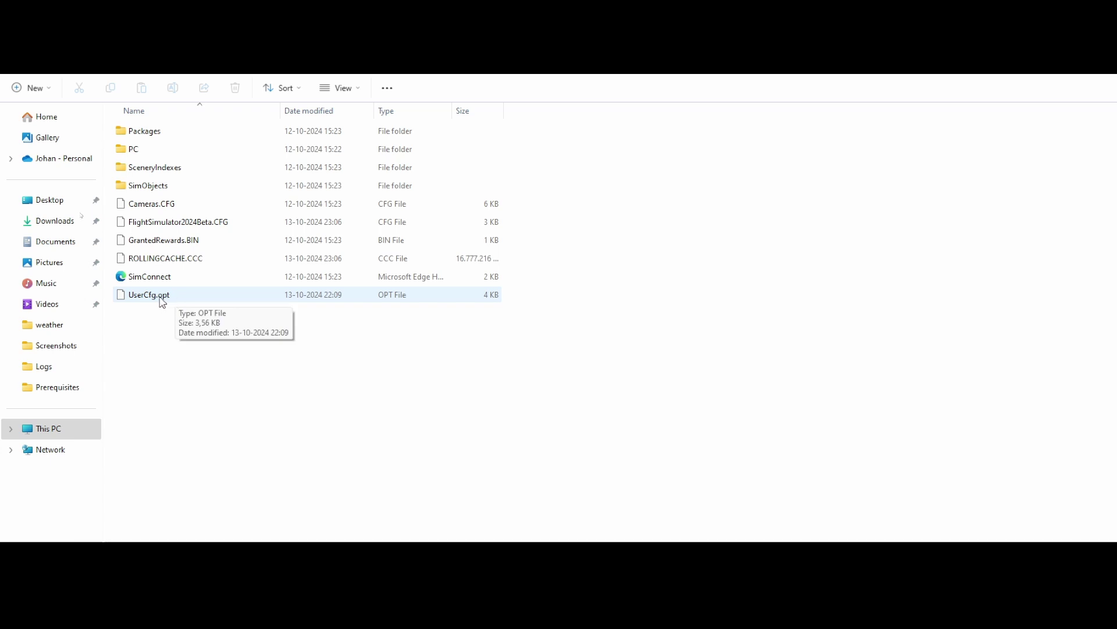
{"action": "left_click", "coordinate": [148, 138]}
{"action": "double_click", "coordinate": [148, 149]}
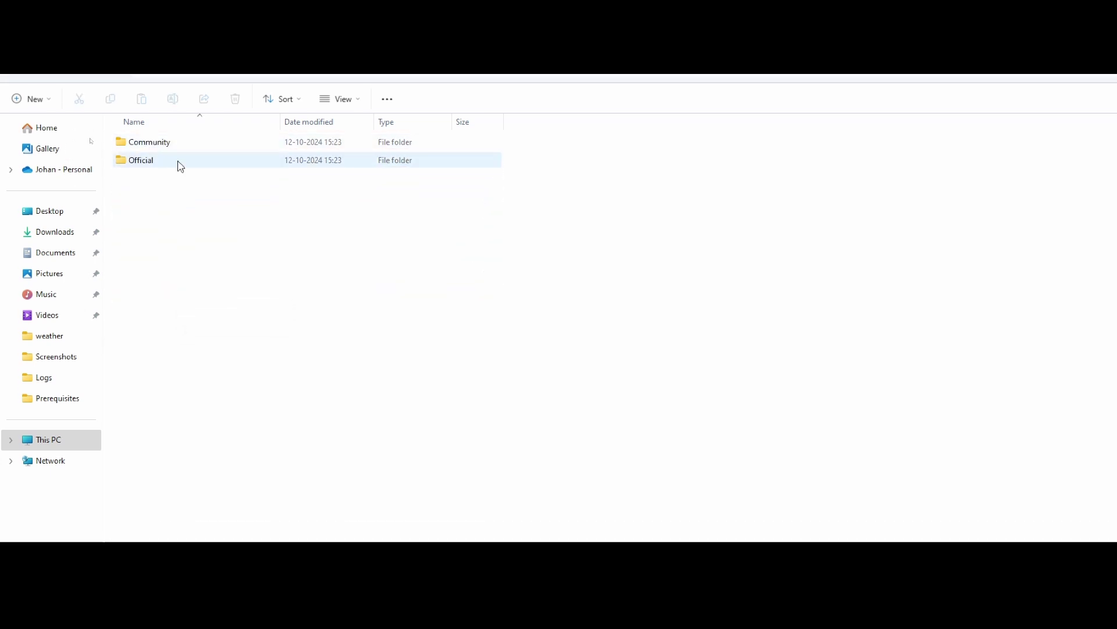
{"action": "double_click", "coordinate": [151, 162]}
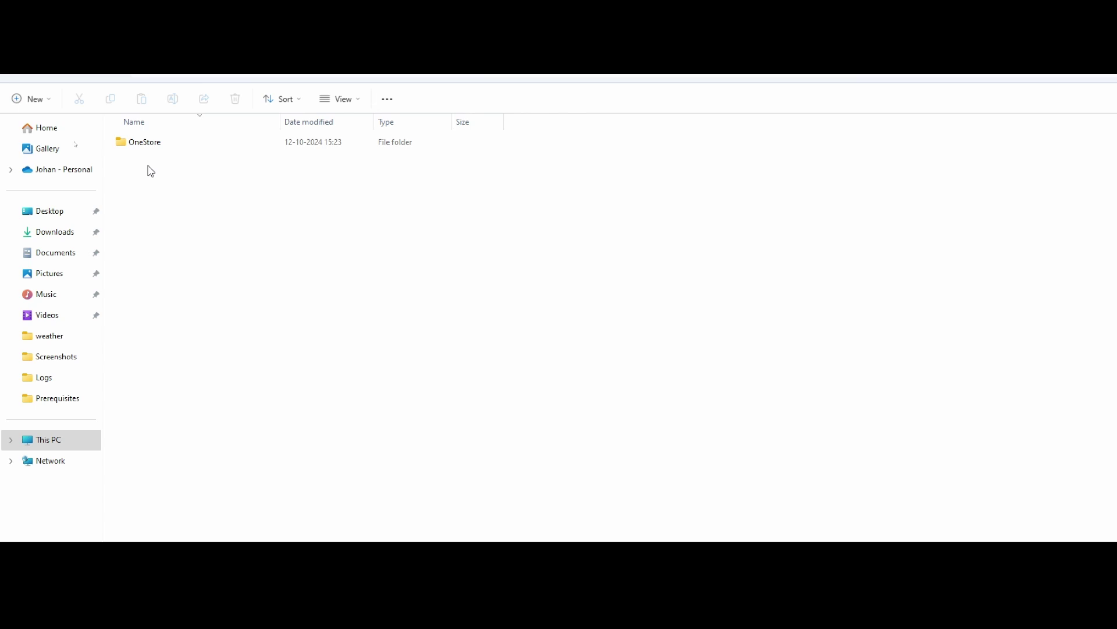
{"action": "left_click", "coordinate": [157, 151]}
{"action": "double_click", "coordinate": [157, 151]}
{"action": "key", "text": "alt+Left"}
{"action": "key", "text": "alt+Left"}
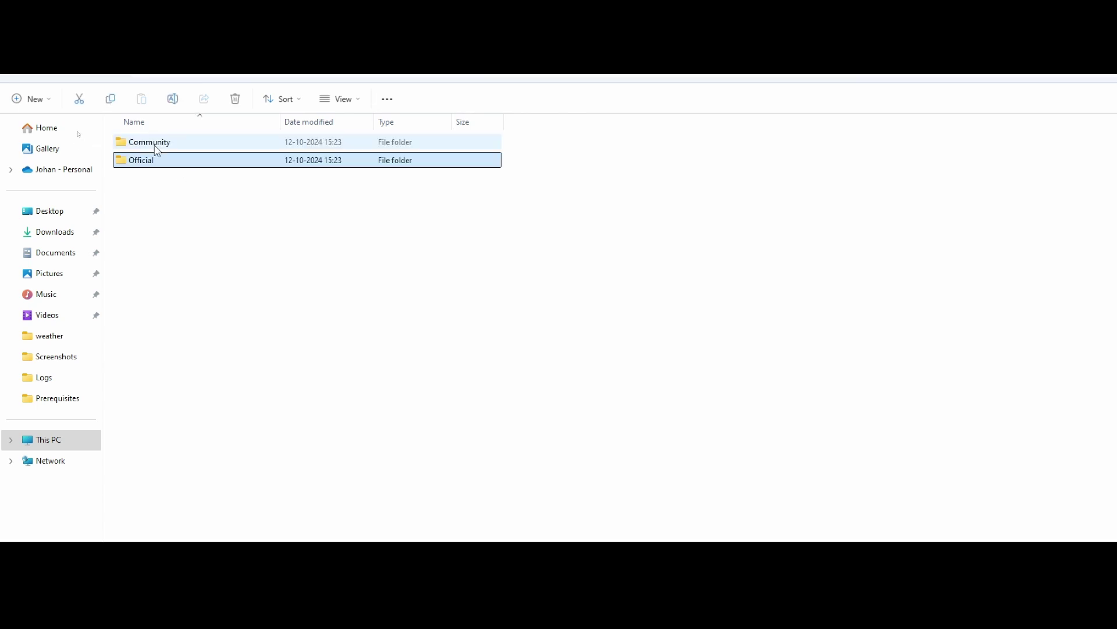
{"action": "key", "text": "alt+Left"}
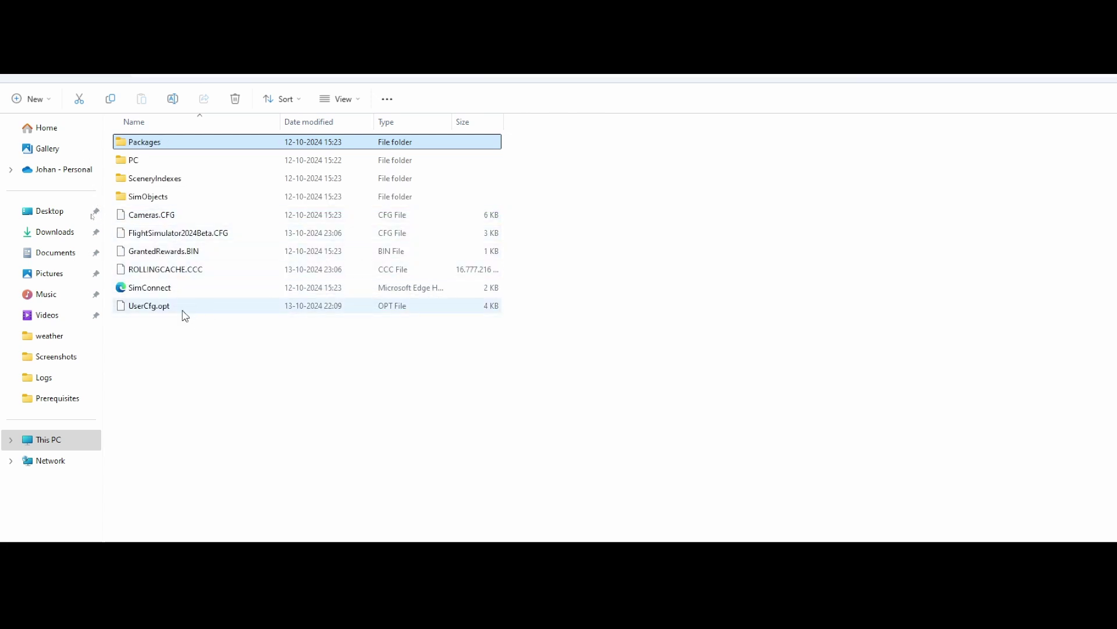
Open UserCfg.opt in Notepad
{"action": "right_click", "coordinate": [156, 308]}
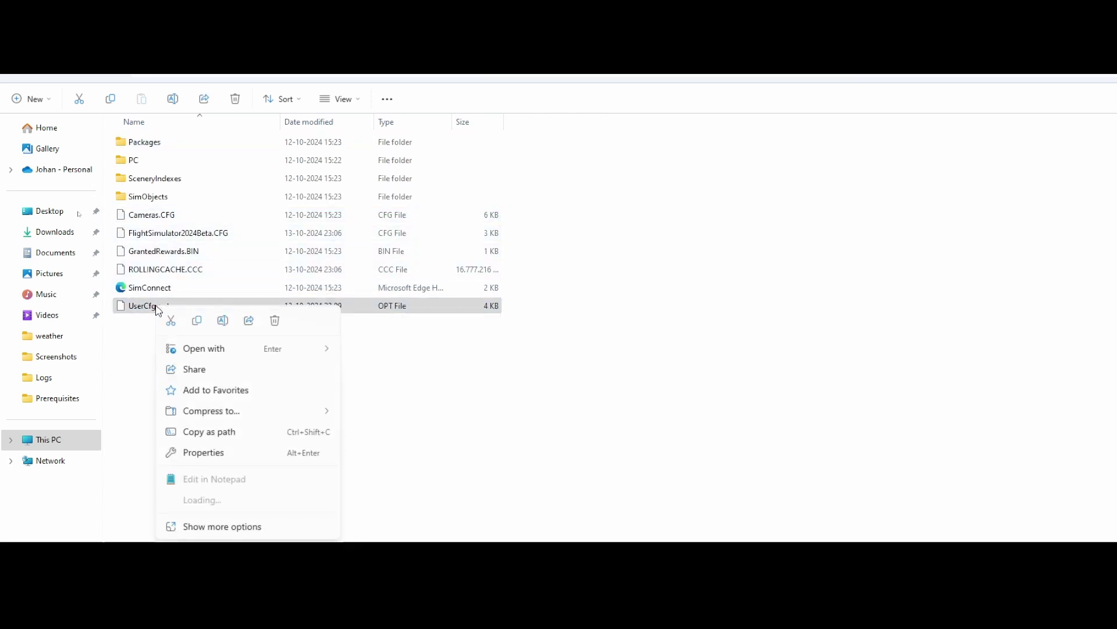
{"action": "mouse_move", "coordinate": [308, 349]}
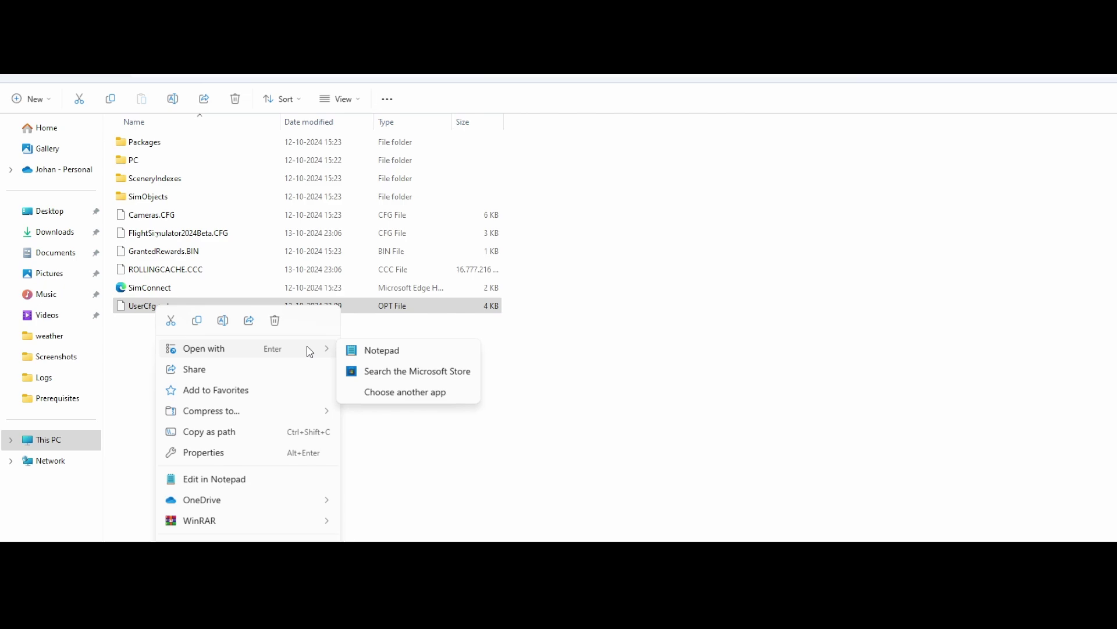
{"action": "left_click", "coordinate": [400, 353]}
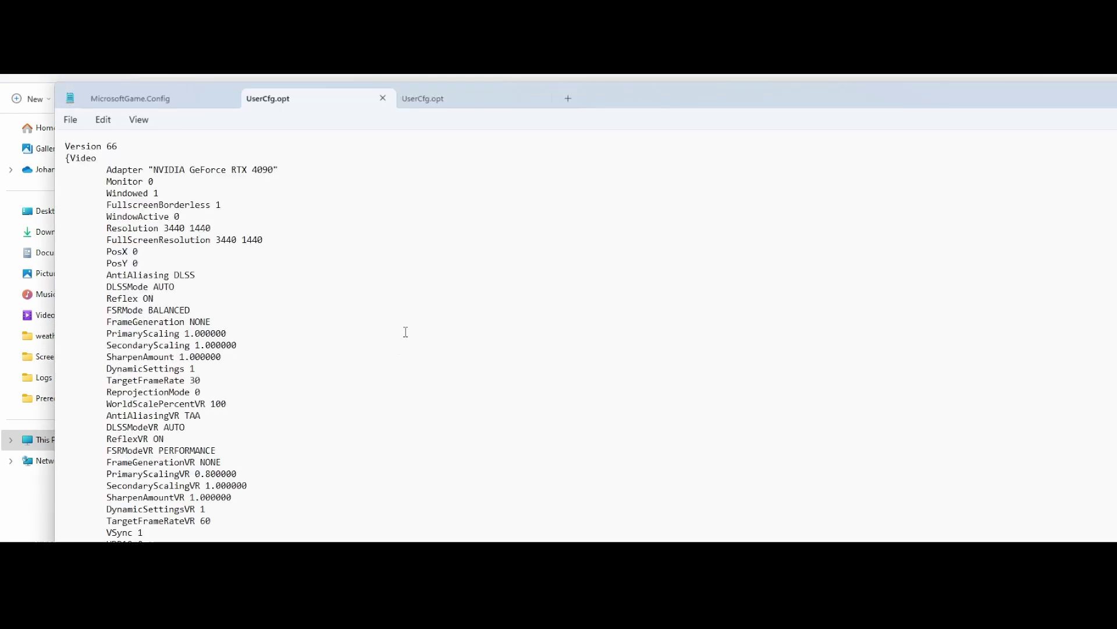
Try changing InstalledPackagesPath to c:\MSFS2024, then undo to keep the original path
{"action": "scroll", "coordinate": [384, 406], "scroll_direction": "down", "scroll_amount": 2}
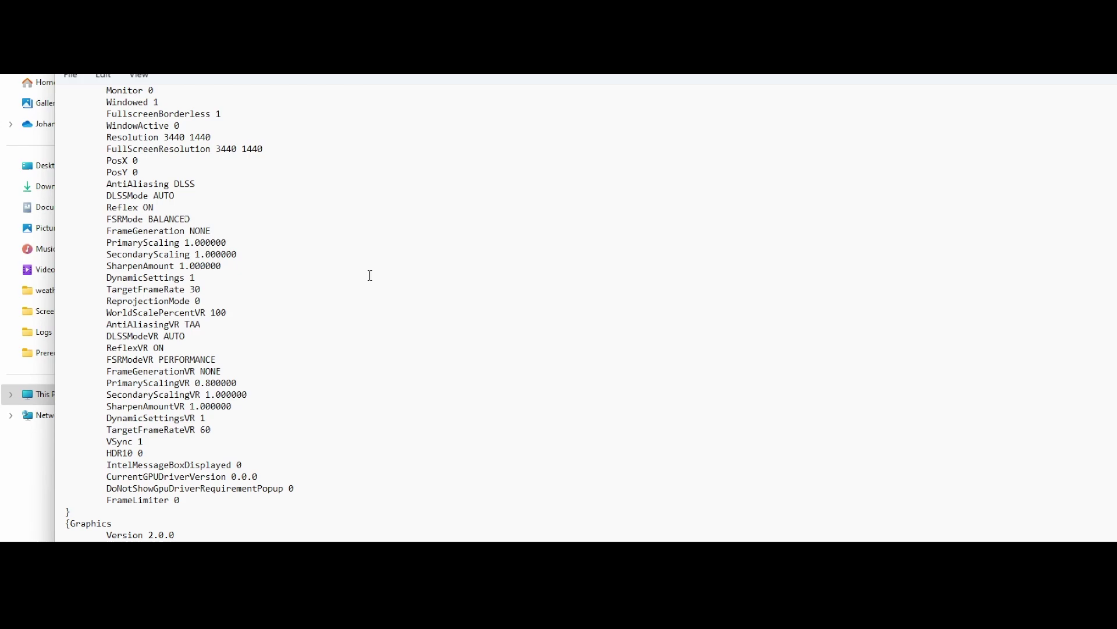
{"action": "scroll", "coordinate": [378, 279], "scroll_direction": "down", "scroll_amount": 20}
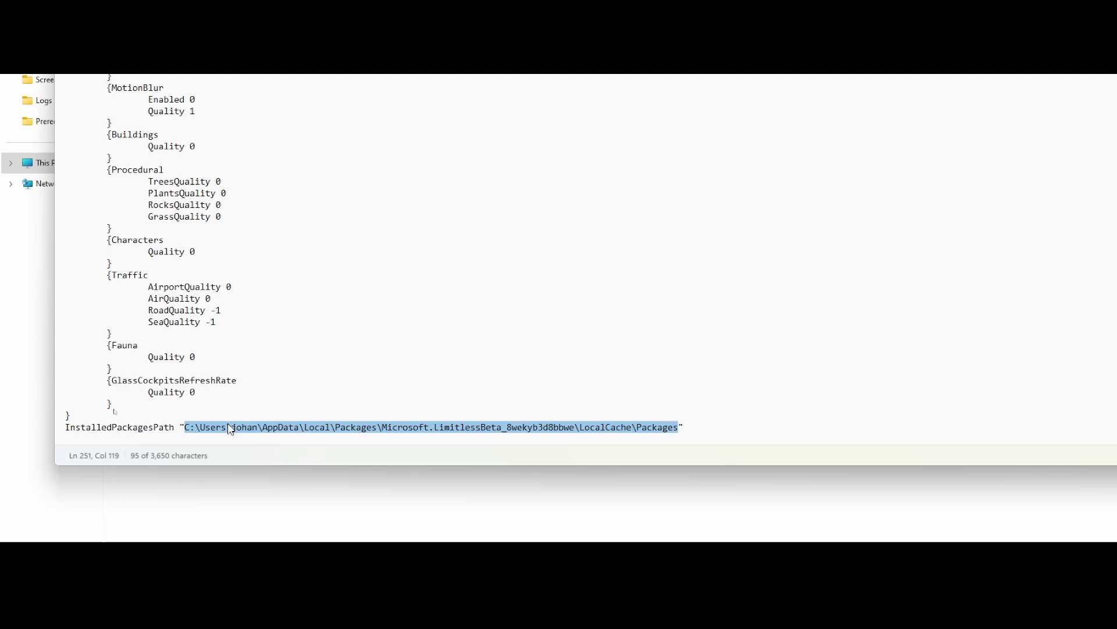
{"action": "type", "text": "c:\\"}
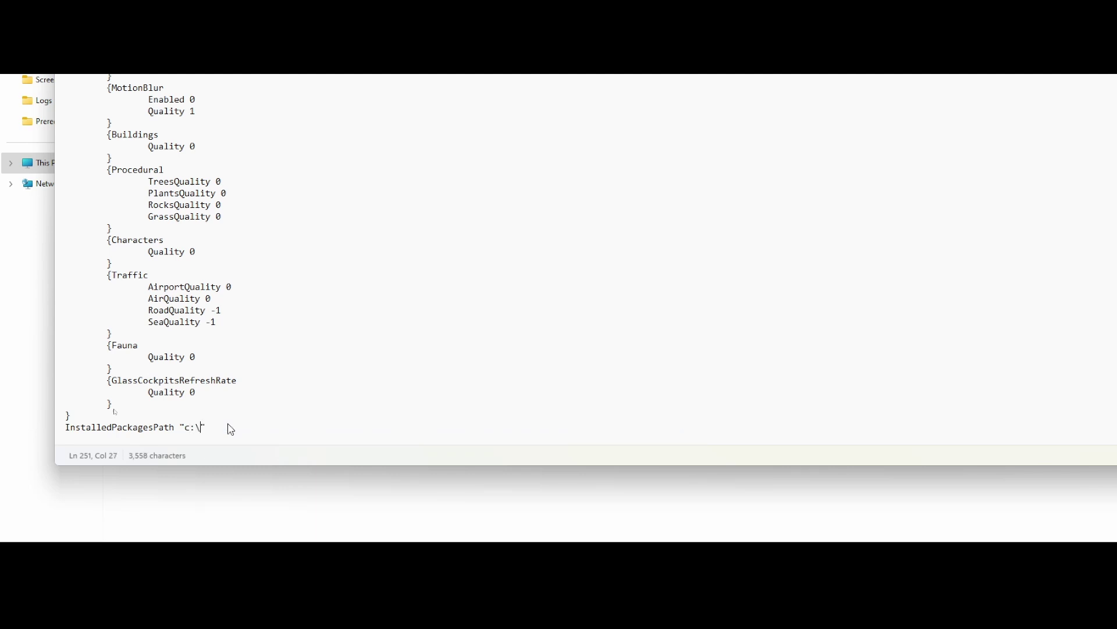
{"action": "type", "text": "MSFS2024"}
{"action": "key", "text": "ctrl+z"}
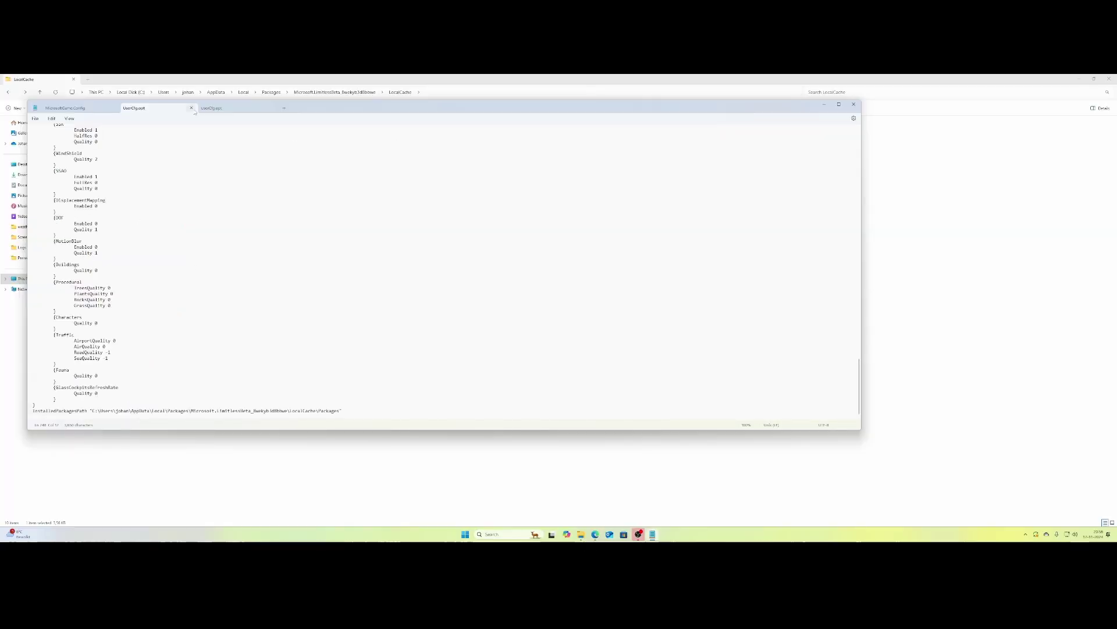
Close both UserCfg.opt tabs and MicrosoftGame.Config to exit Notepad
{"action": "left_click", "coordinate": [192, 108]}
{"action": "left_click", "coordinate": [192, 108]}
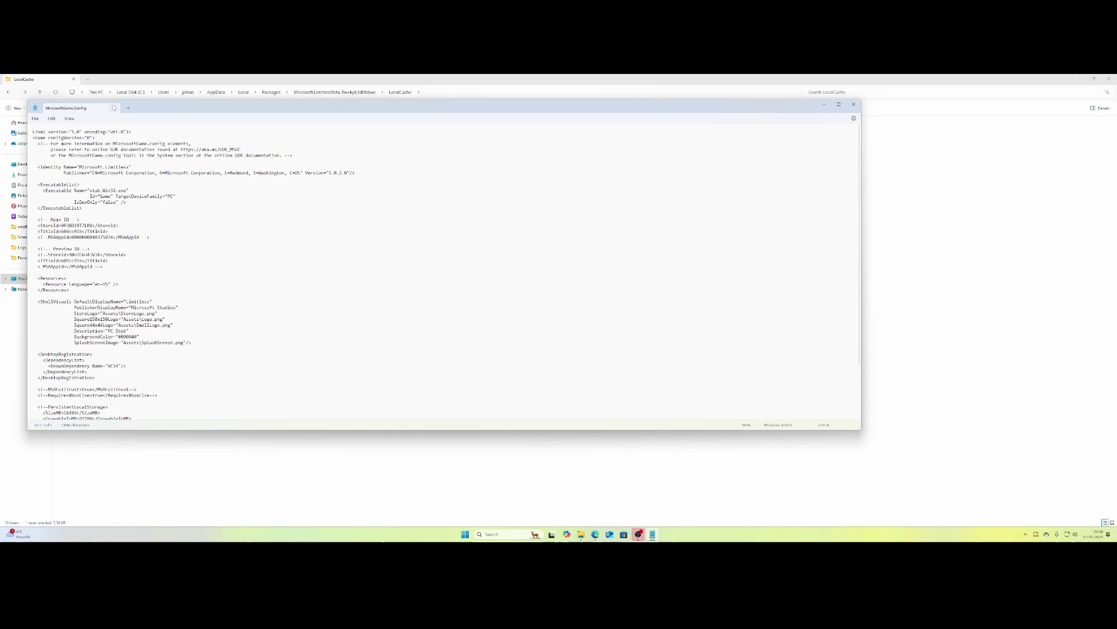
{"action": "left_click", "coordinate": [114, 108]}
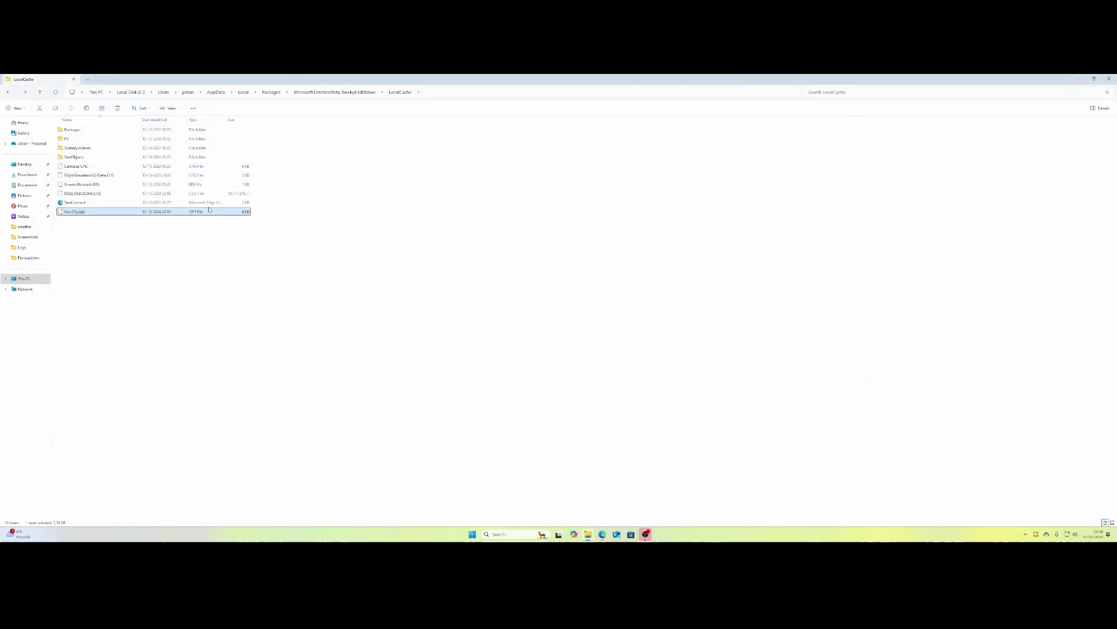
Compare LocalCache\Packages with C:\MSFS, then create a new folder in the root of C:
{"action": "double_click", "coordinate": [87, 129]}
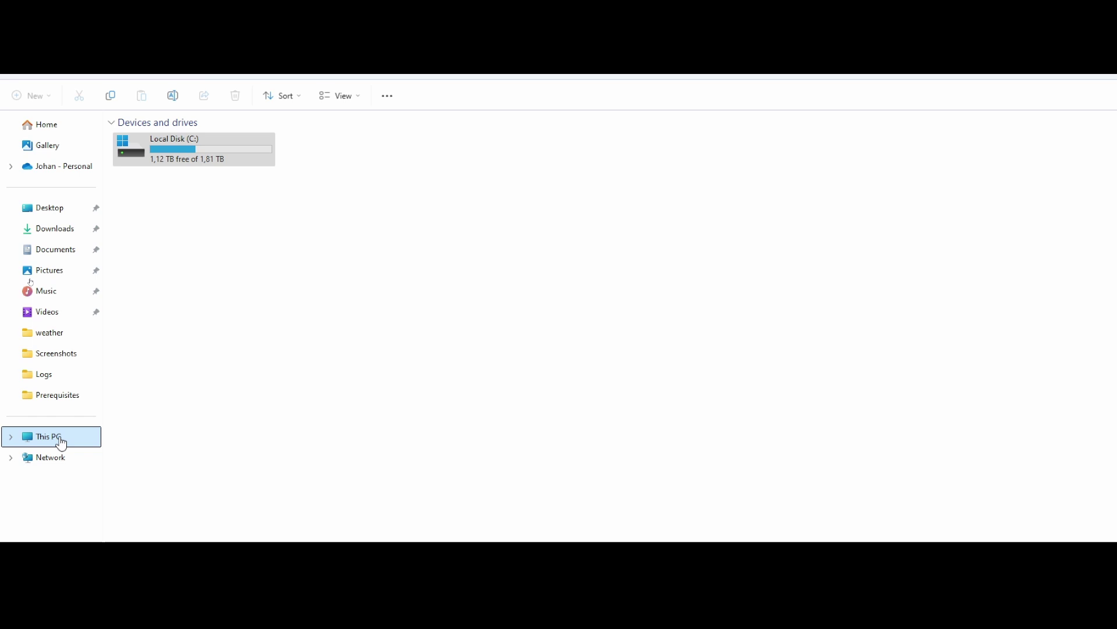
{"action": "double_click", "coordinate": [179, 145]}
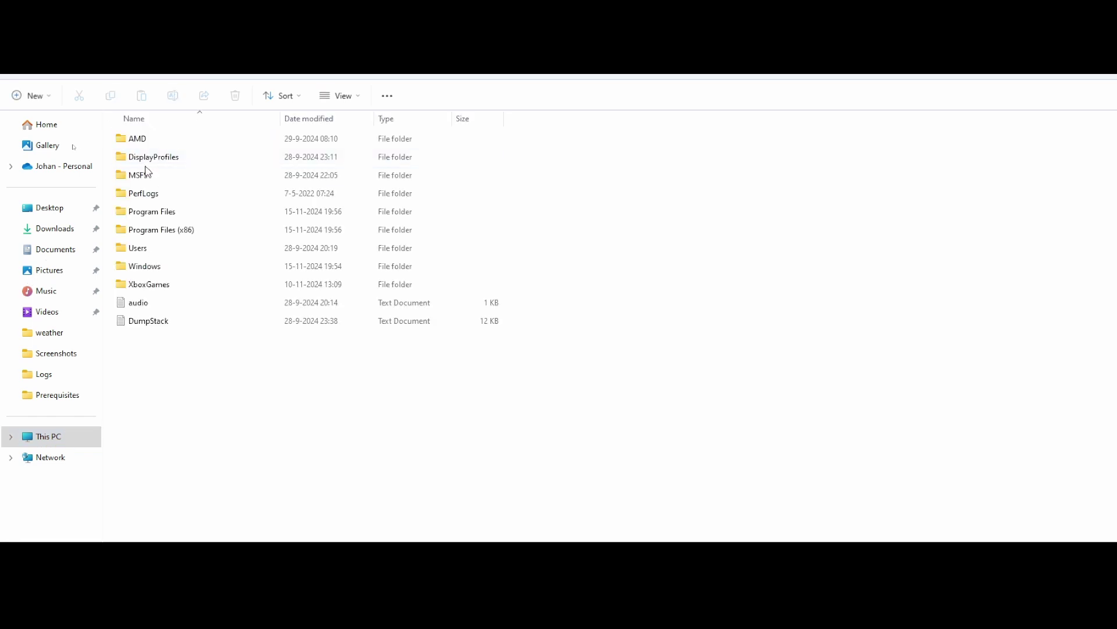
{"action": "double_click", "coordinate": [137, 175]}
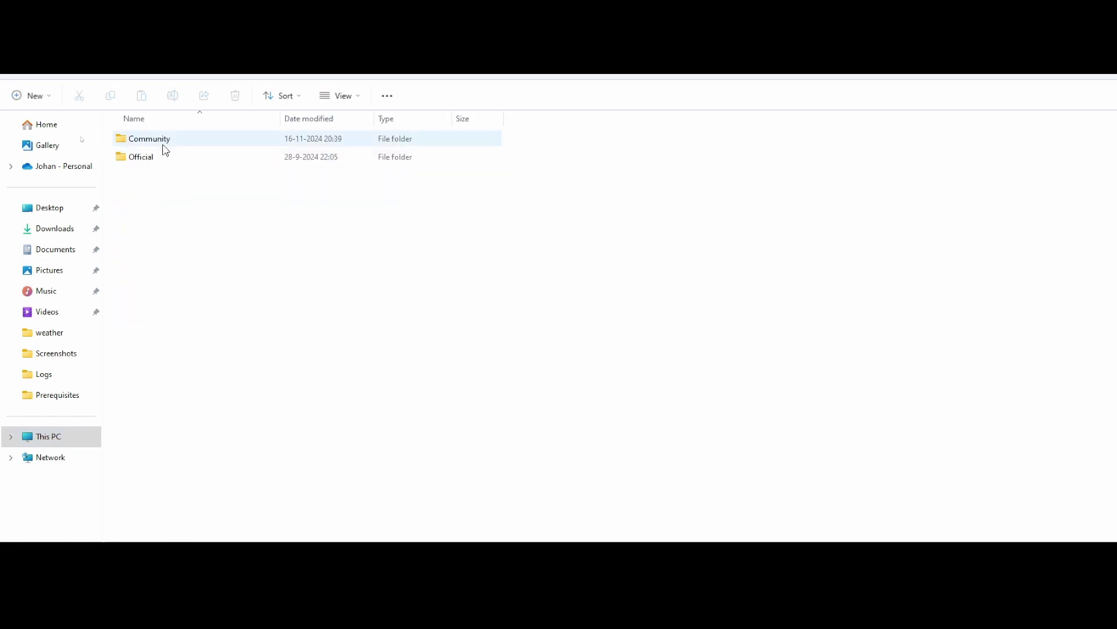
{"action": "left_click", "coordinate": [63, 445]}
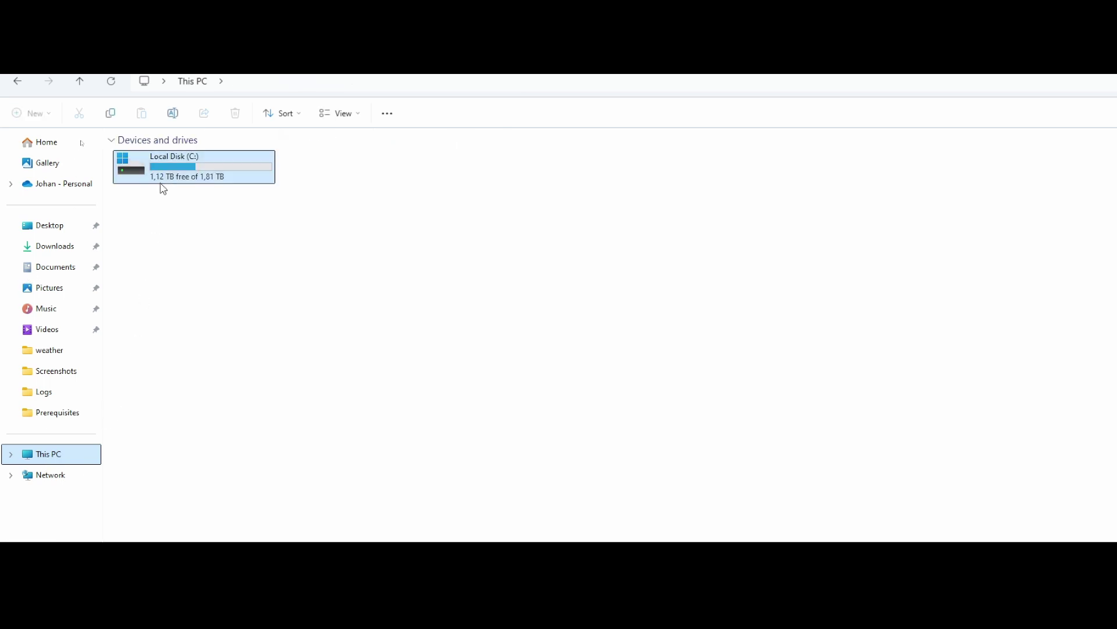
{"action": "double_click", "coordinate": [167, 177]}
{"action": "right_click", "coordinate": [207, 404]}
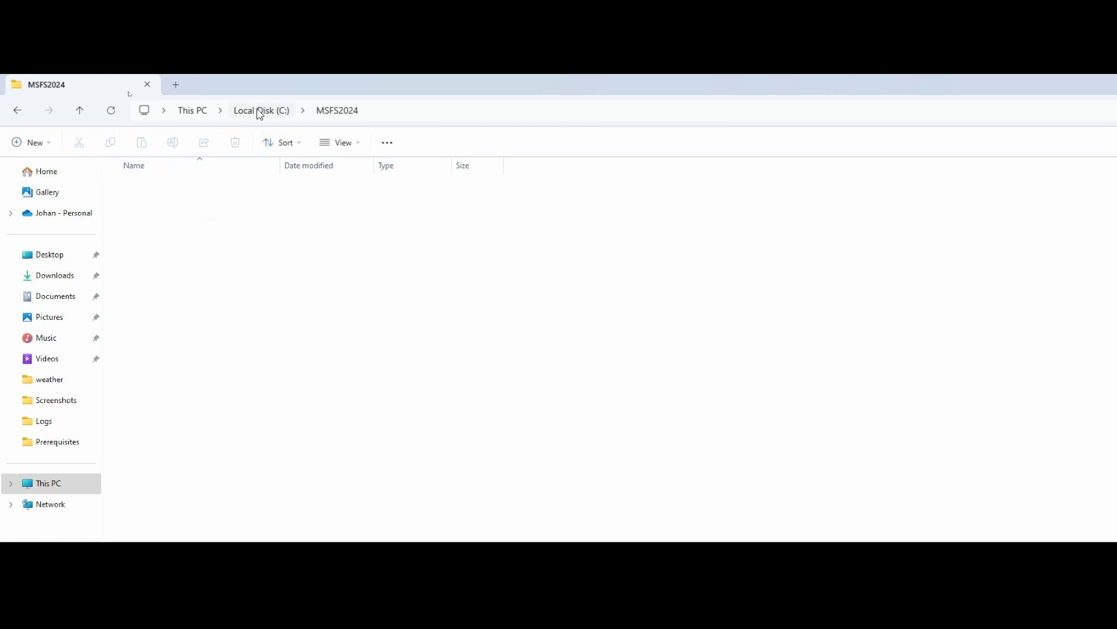
Check C:\MSFS's Community and Official folders, then open the new MSFS2024 folder
{"action": "left_click", "coordinate": [260, 111]}
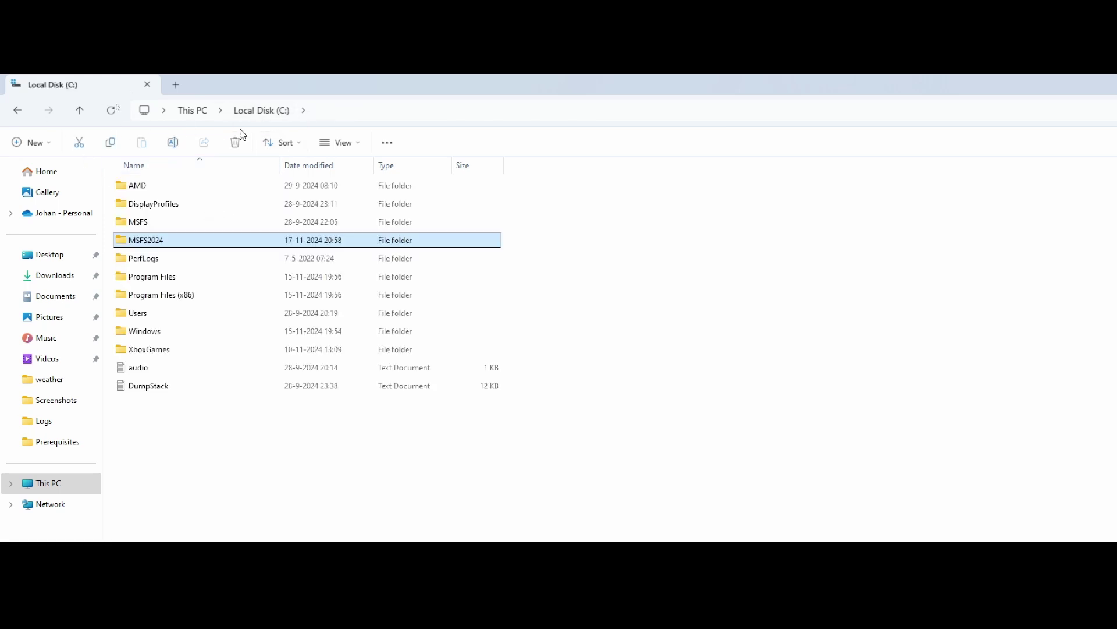
{"action": "double_click", "coordinate": [160, 225]}
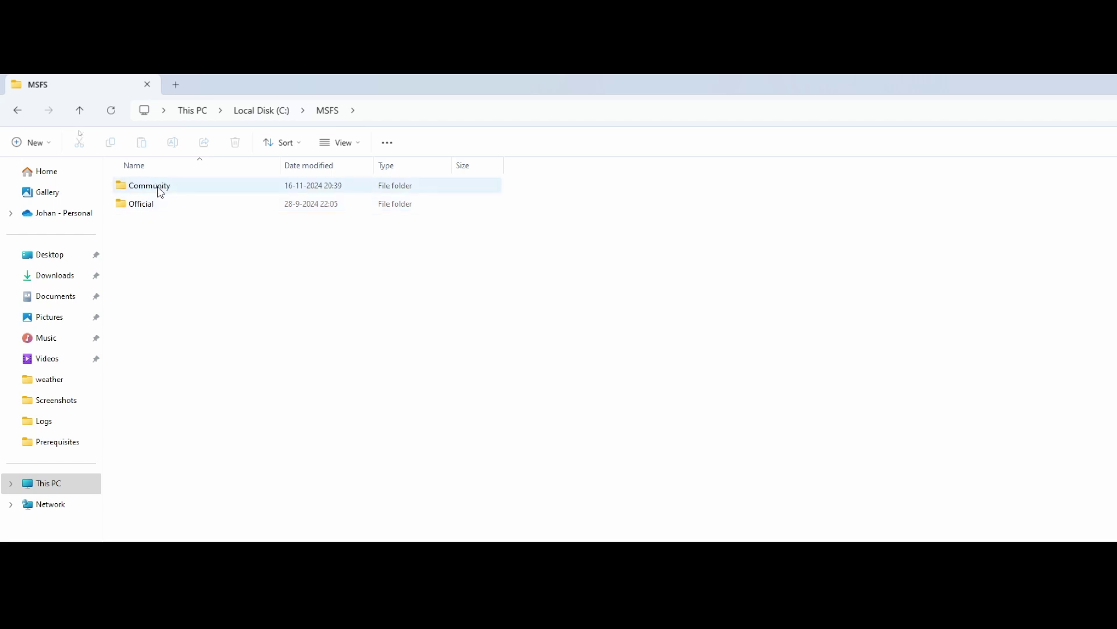
{"action": "left_click", "coordinate": [154, 192]}
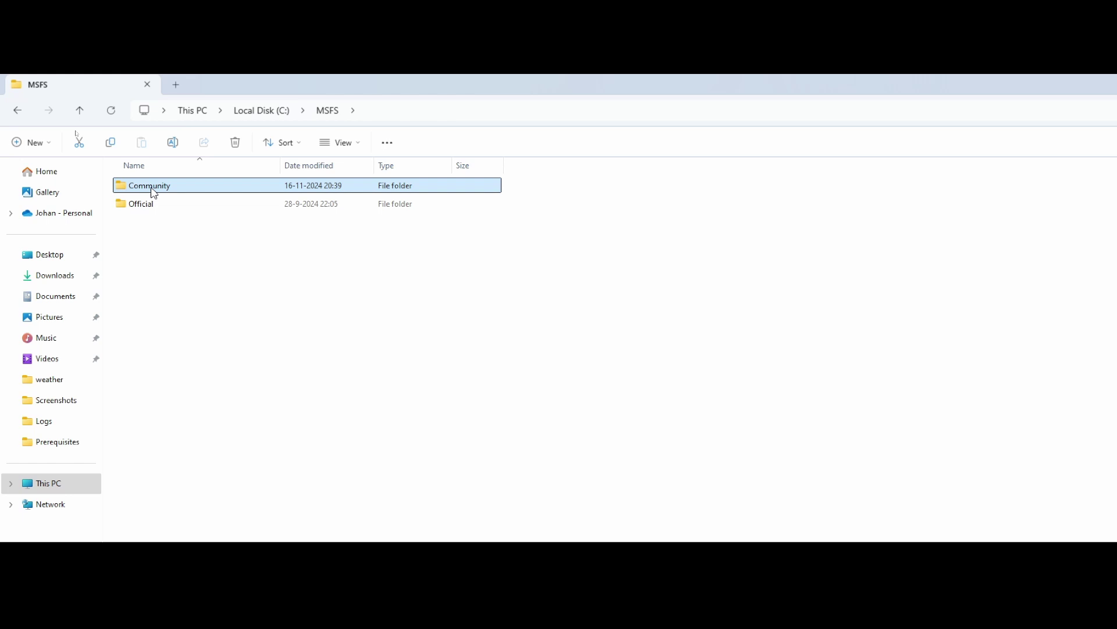
{"action": "double_click", "coordinate": [163, 207]}
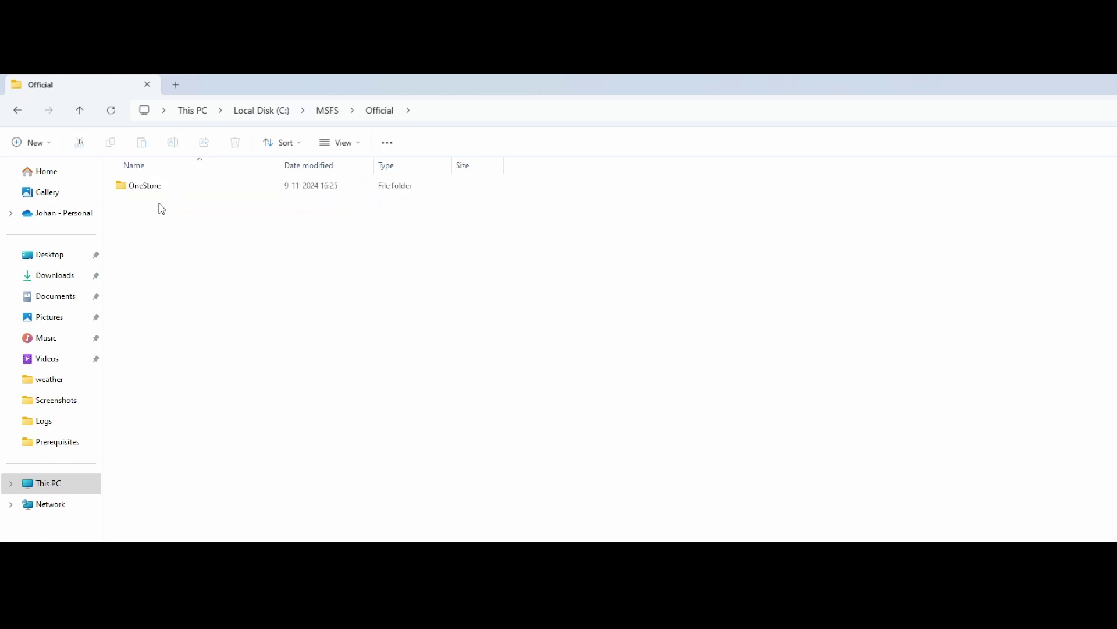
{"action": "left_click", "coordinate": [52, 483]}
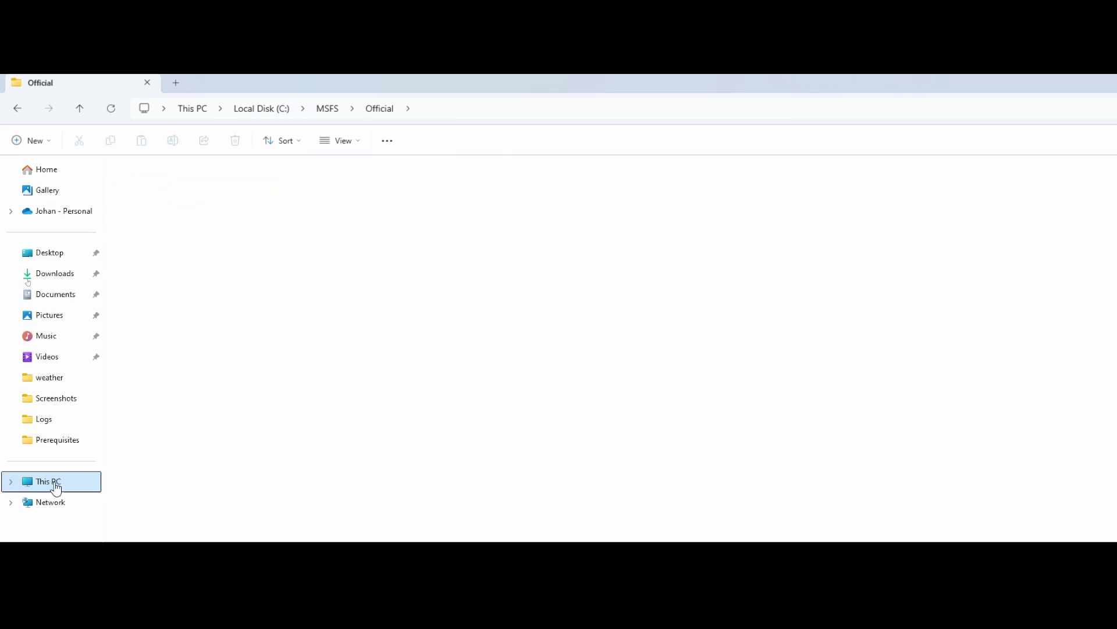
{"action": "double_click", "coordinate": [170, 214]}
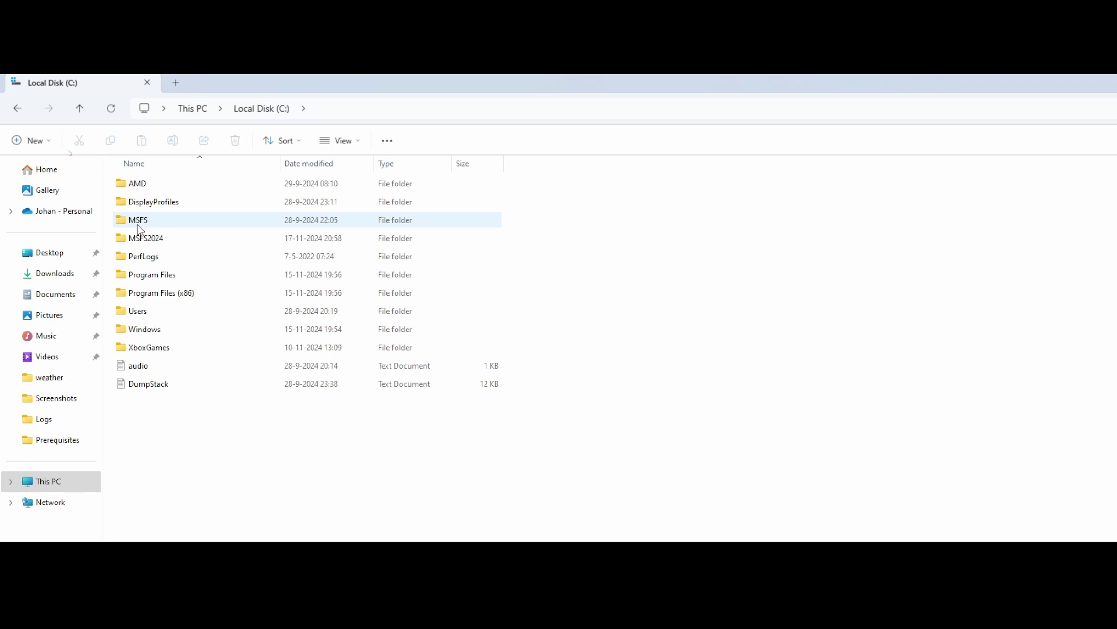
{"action": "double_click", "coordinate": [143, 244]}
Create a Community folder inside MSFS2024
{"action": "right_click", "coordinate": [177, 222]}
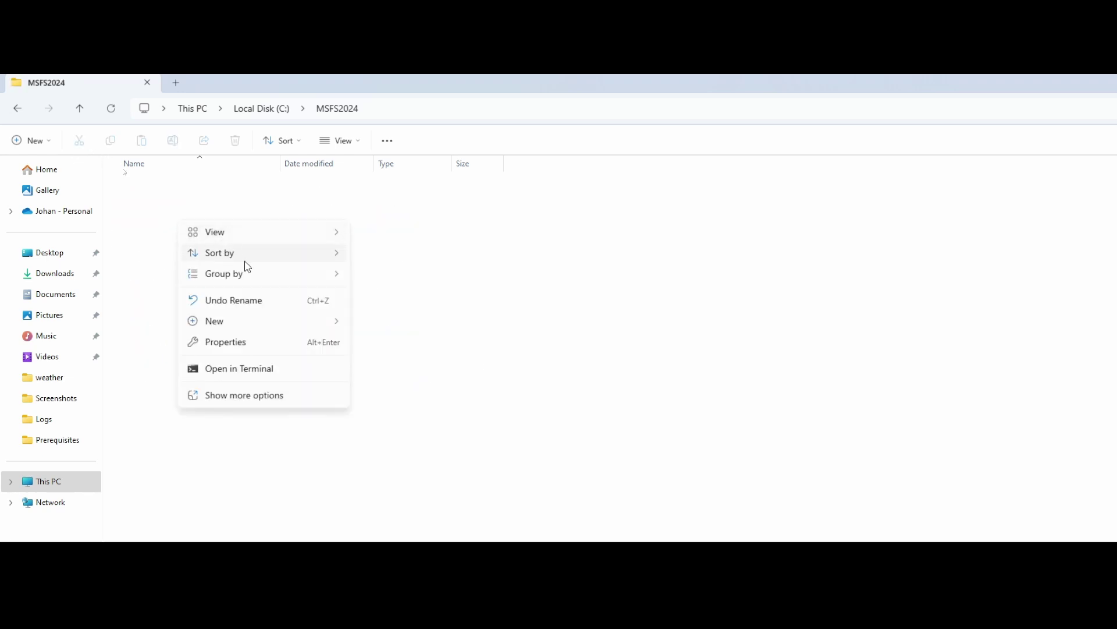
{"action": "mouse_move", "coordinate": [303, 320]}
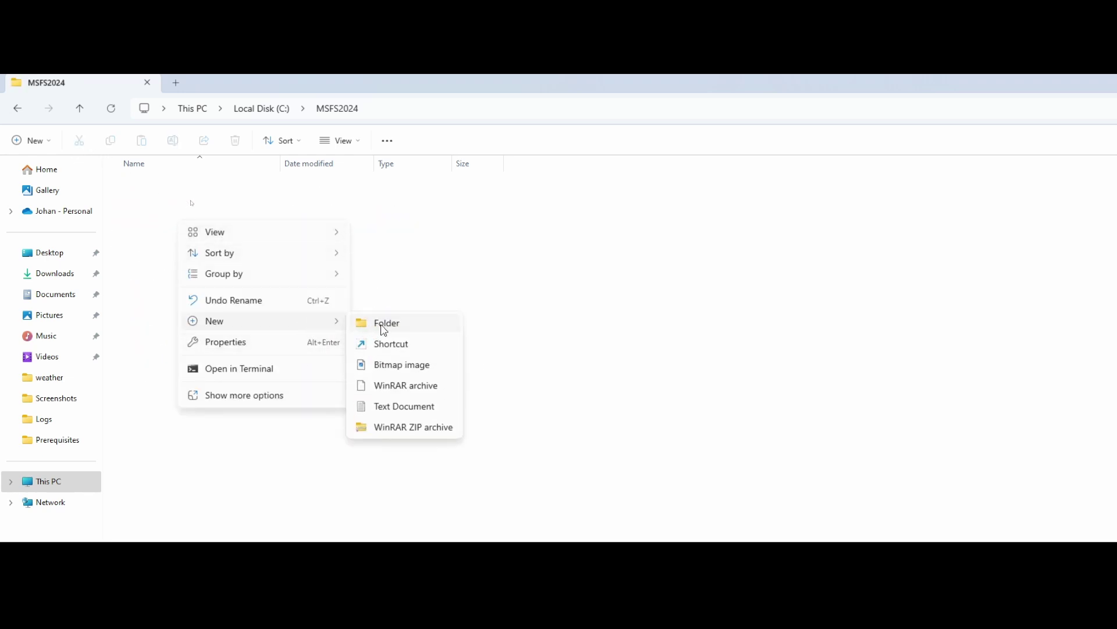
{"action": "left_click", "coordinate": [383, 325]}
{"action": "type", "text": "Comm"}
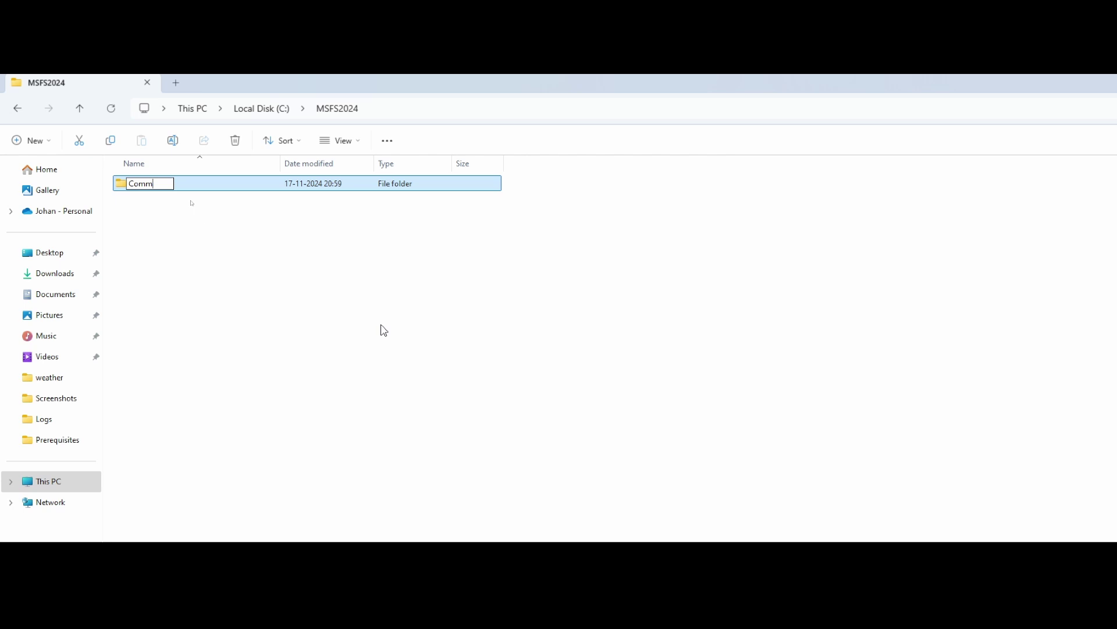
{"action": "type", "text": "unity"}
{"action": "key", "text": "Return"}
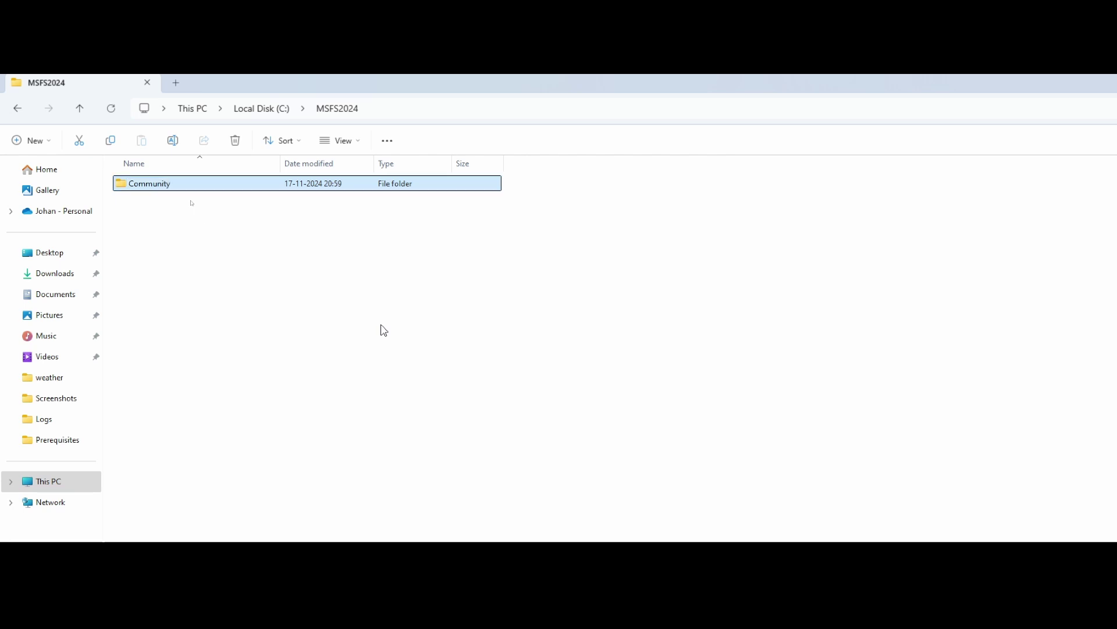
Create an Official folder inside MSFS2024 and open it
{"action": "right_click", "coordinate": [383, 327]}
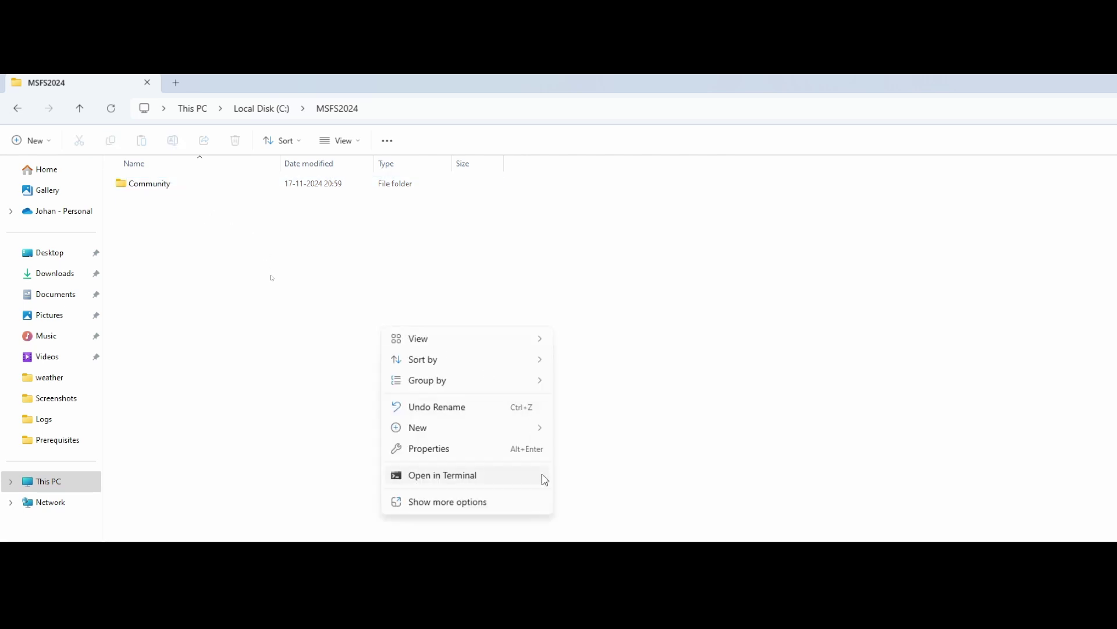
{"action": "mouse_move", "coordinate": [537, 429]}
{"action": "left_click", "coordinate": [619, 429]}
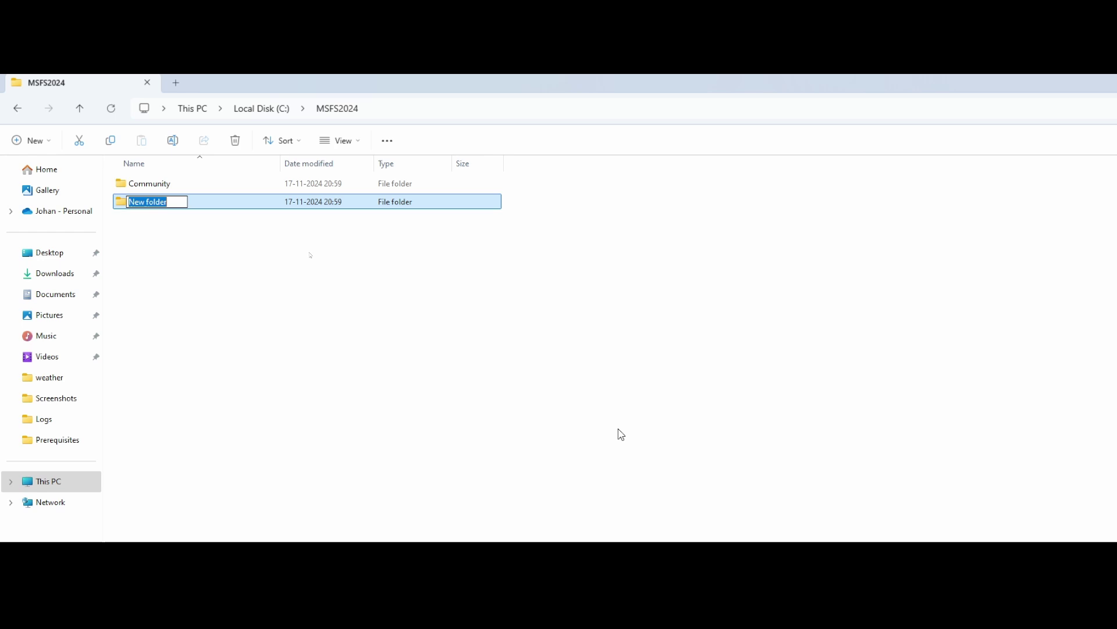
{"action": "type", "text": "Offic"}
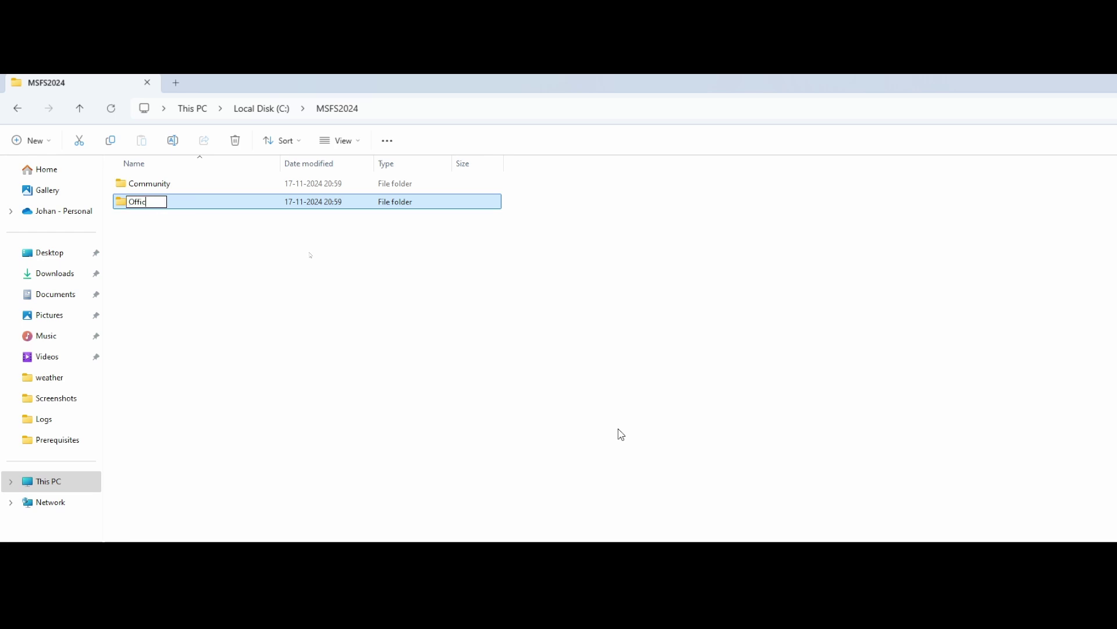
{"action": "type", "text": "ial"}
{"action": "key", "text": "Return"}
{"action": "key", "text": "Return"}
{"action": "right_click", "coordinate": [342, 330]}
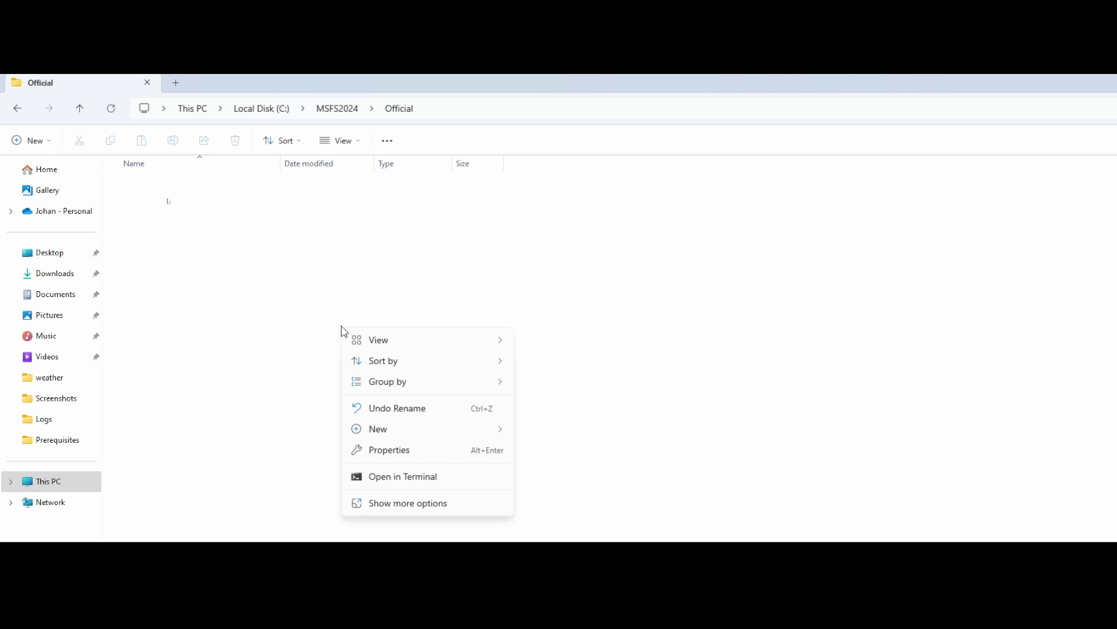
{"action": "key", "text": "Escape"}
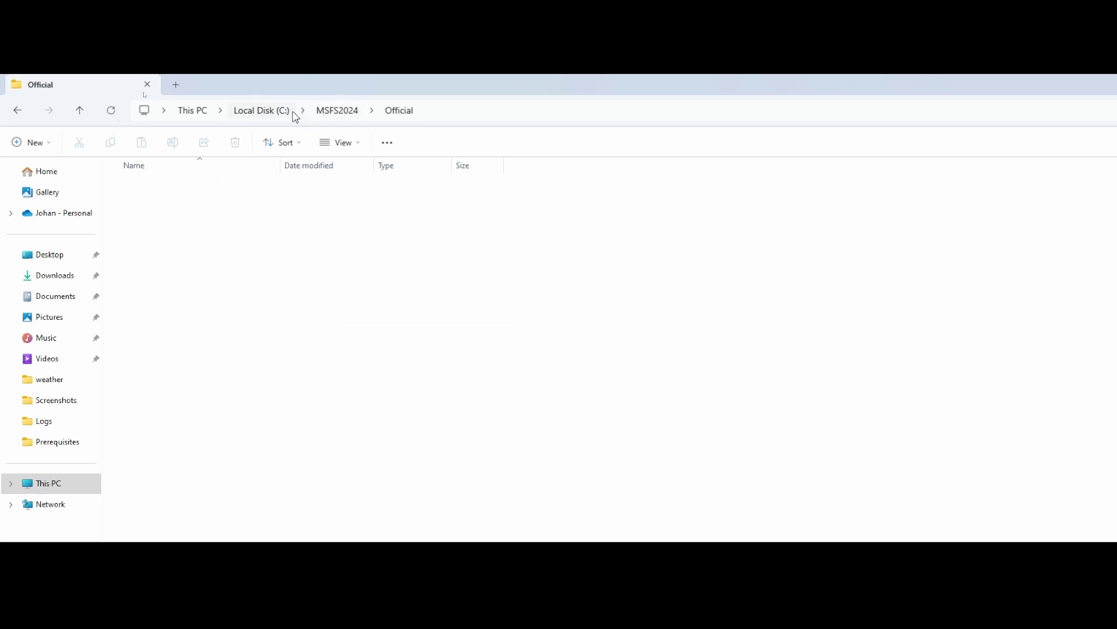
Check the old C:\MSFS\Official\OneStore folder, then return to MSFS2024\Official
{"action": "left_click", "coordinate": [293, 112]}
{"action": "left_click", "coordinate": [140, 226]}
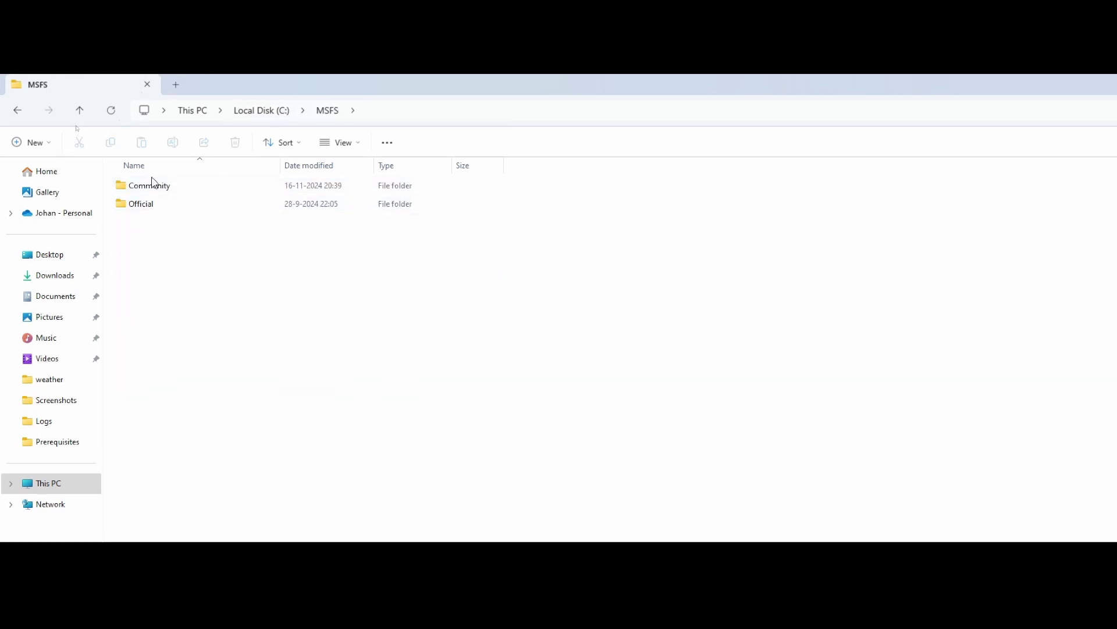
{"action": "double_click", "coordinate": [153, 203]}
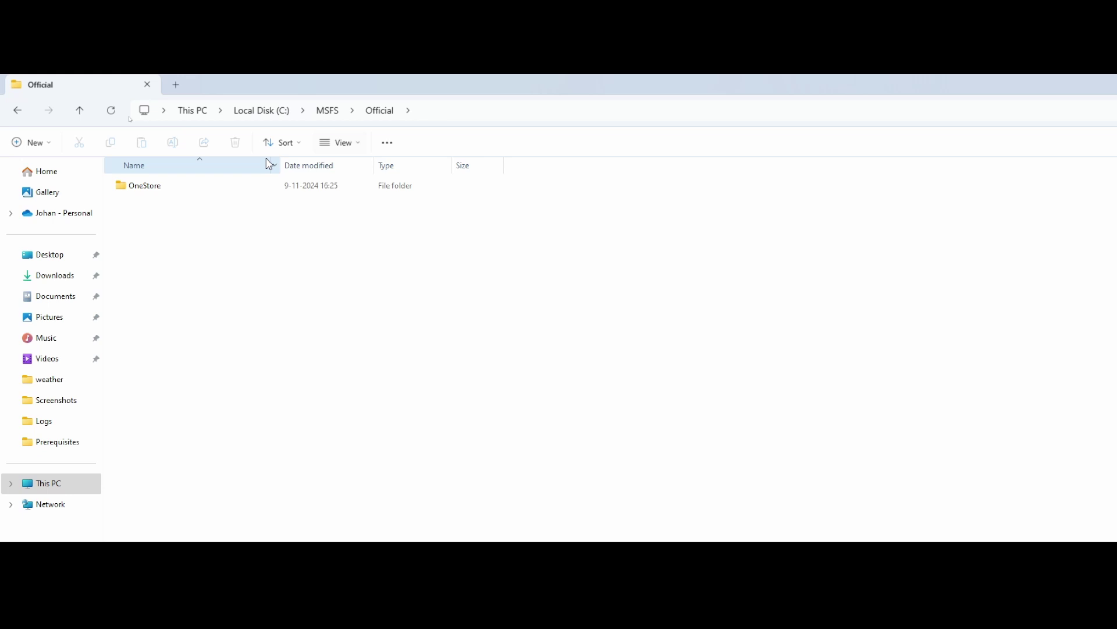
{"action": "double_click", "coordinate": [157, 185]}
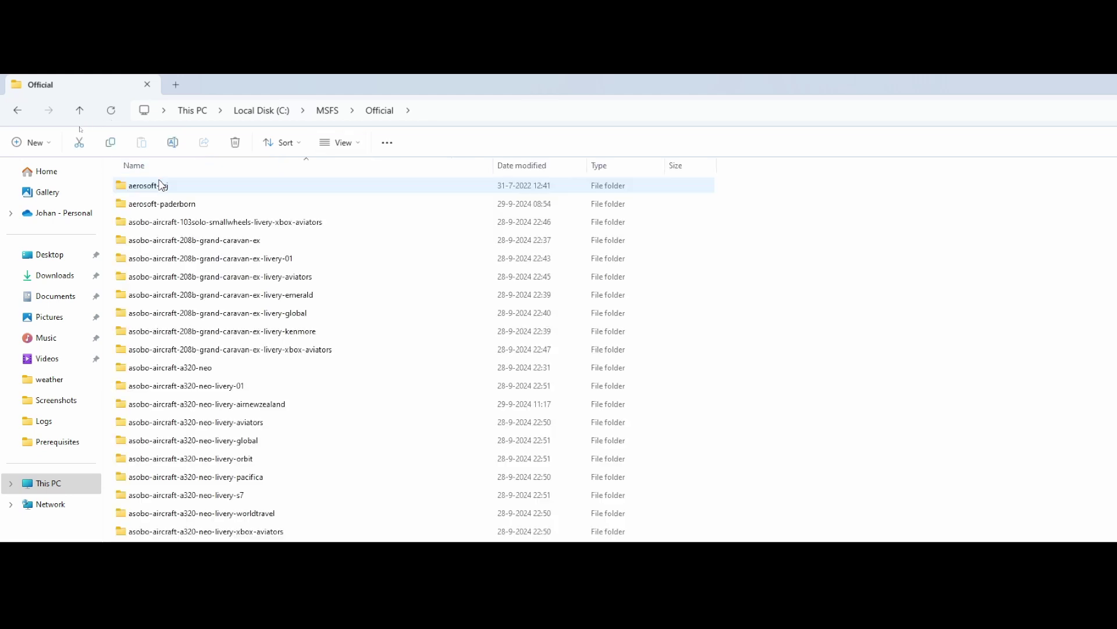
{"action": "left_click", "coordinate": [333, 115]}
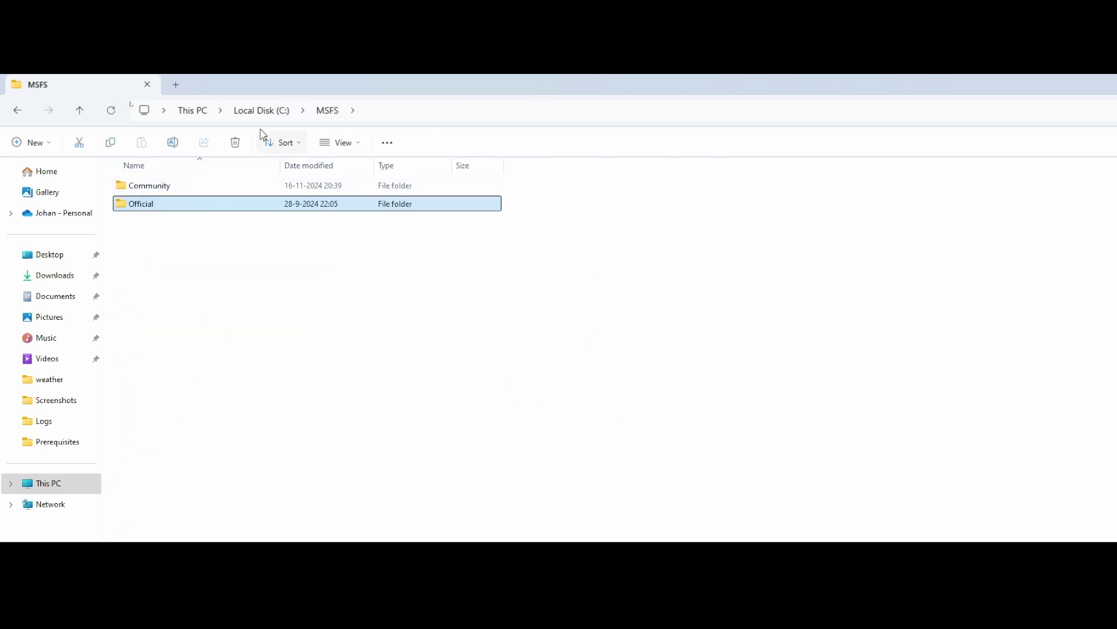
{"action": "left_click", "coordinate": [262, 111]}
{"action": "double_click", "coordinate": [157, 238]}
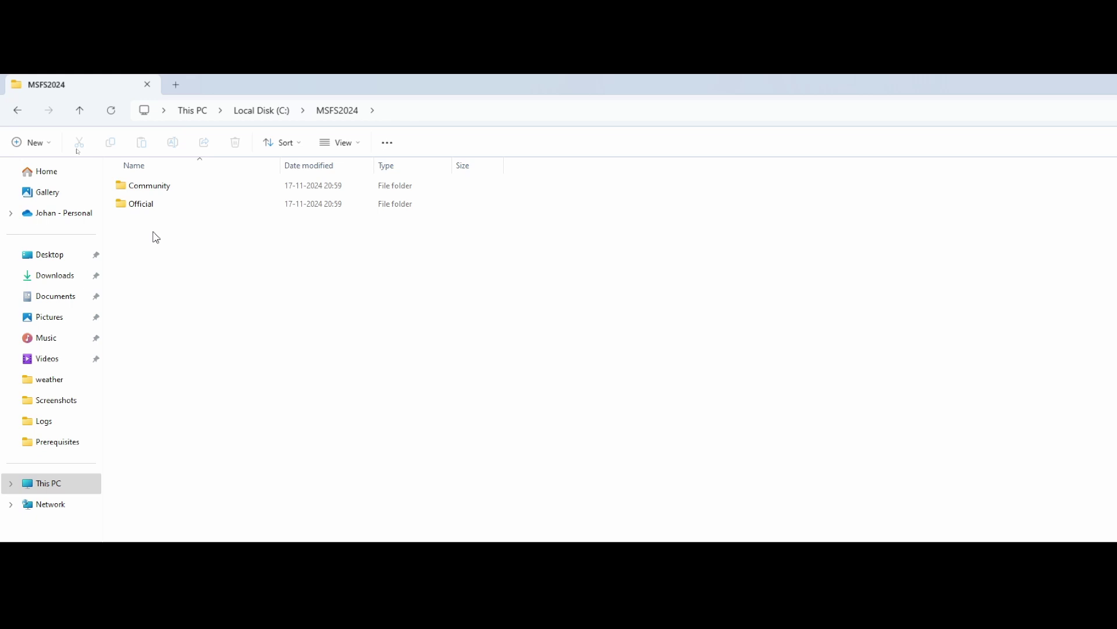
{"action": "double_click", "coordinate": [150, 205]}
Create a OneStore folder inside MSFS2024\Official
{"action": "right_click", "coordinate": [196, 222]}
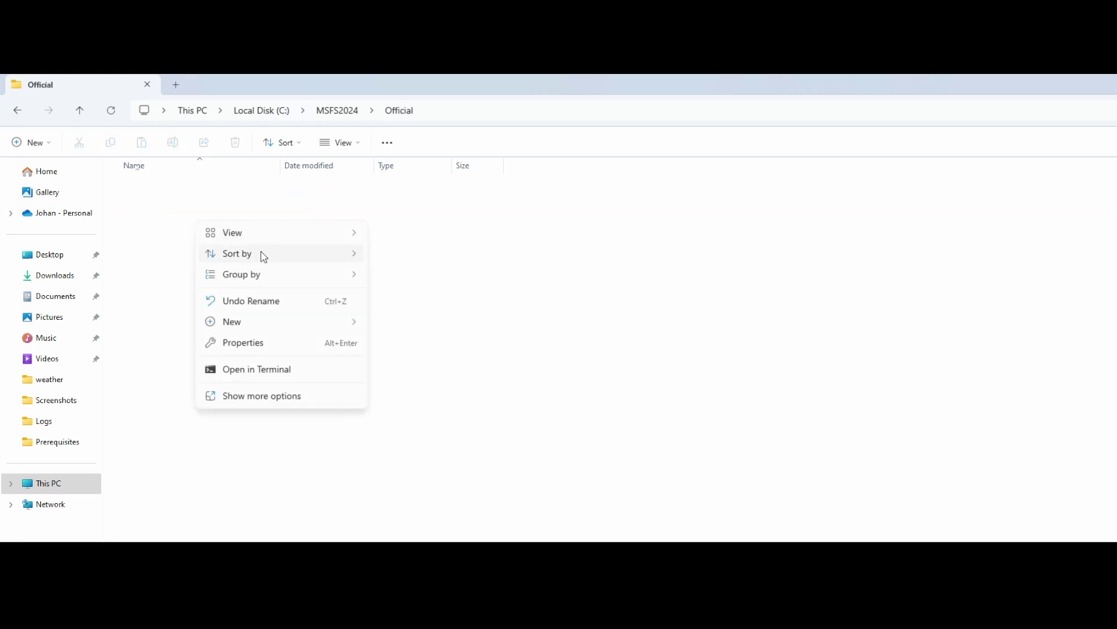
{"action": "mouse_move", "coordinate": [329, 322]}
{"action": "left_click", "coordinate": [398, 324]}
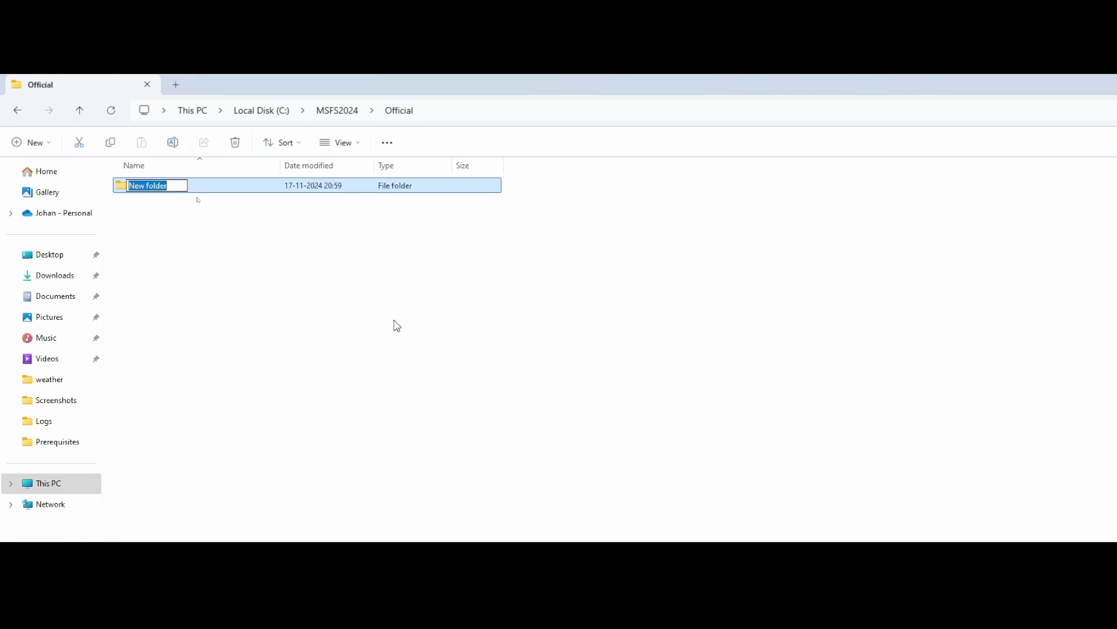
{"action": "type", "text": "OneStore"}
{"action": "key", "text": "Return"}
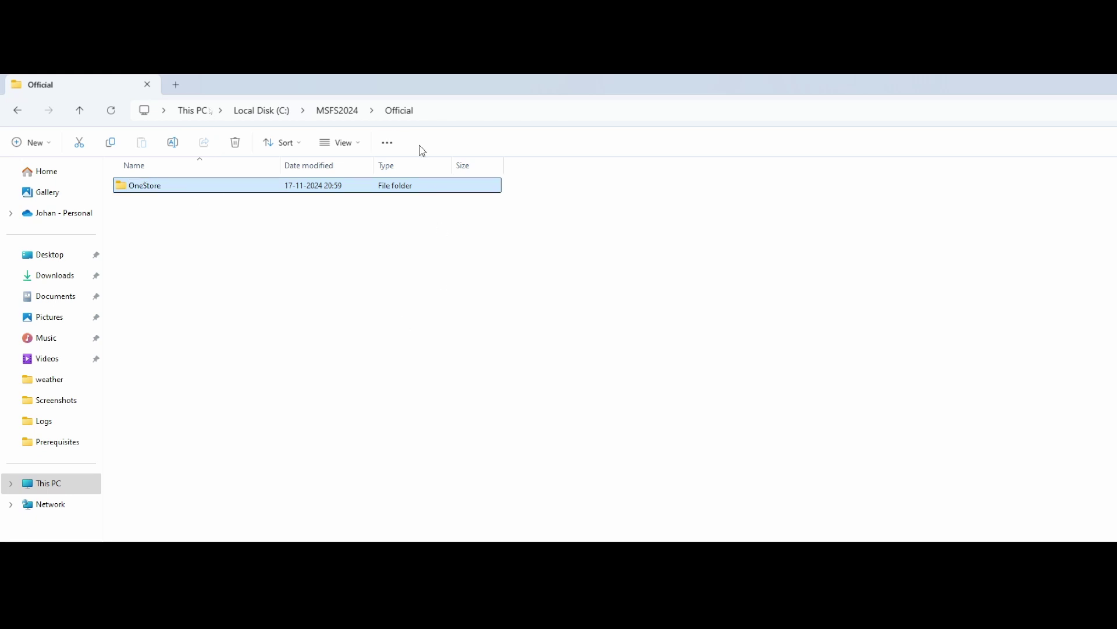
Go up to MSFS2024 and select its Community folder
{"action": "left_click", "coordinate": [343, 111]}
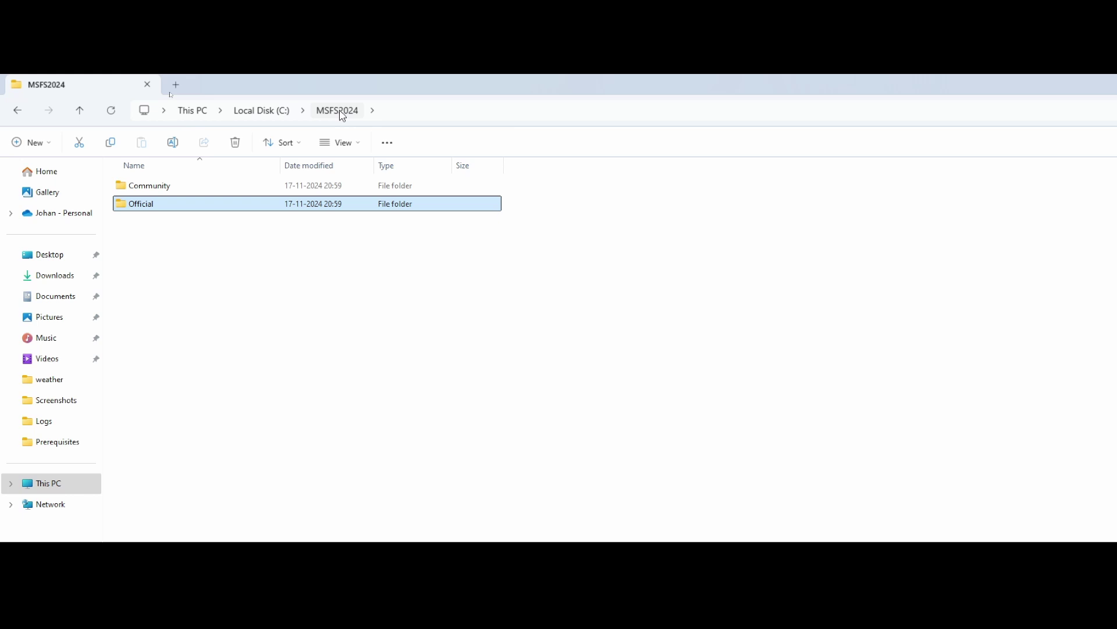
{"action": "left_click", "coordinate": [173, 192]}
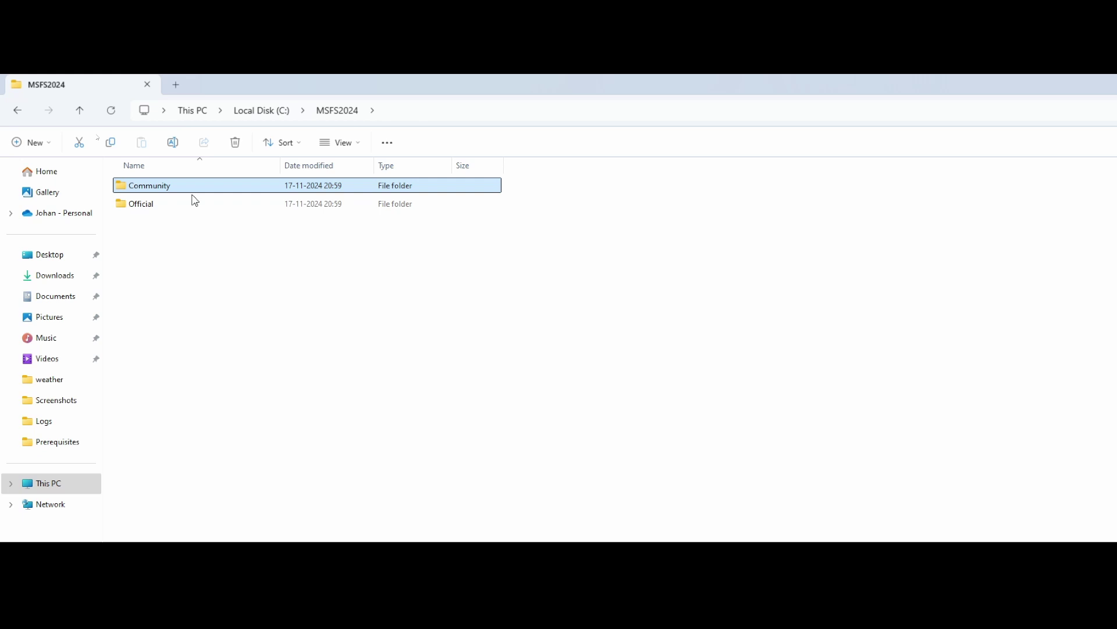
{"action": "left_click", "coordinate": [281, 118]}
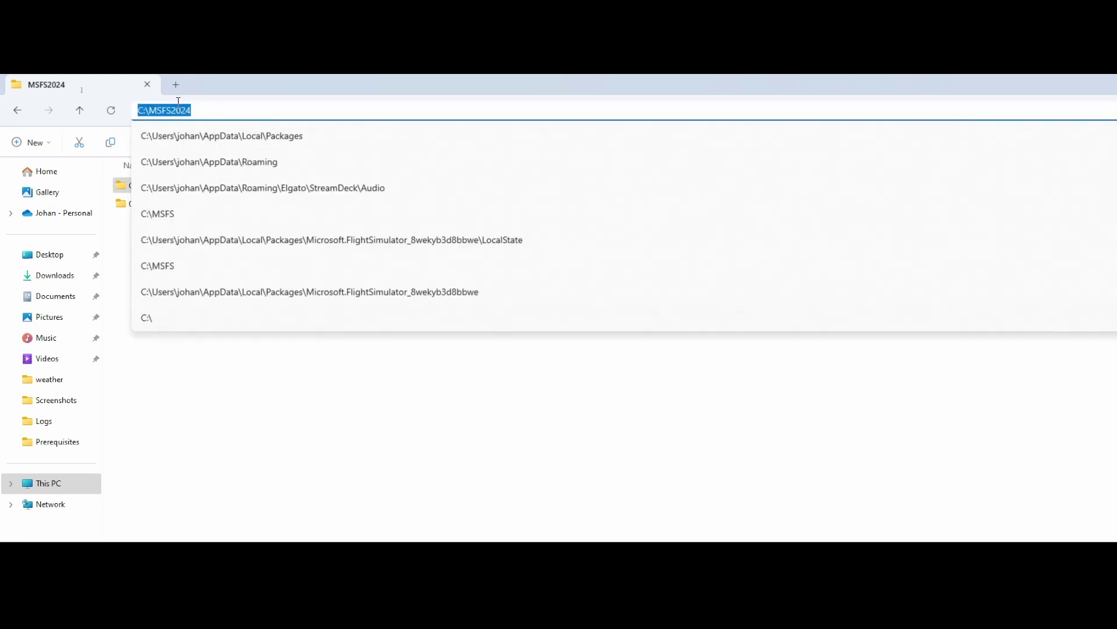
{"action": "left_click", "coordinate": [18, 110]}
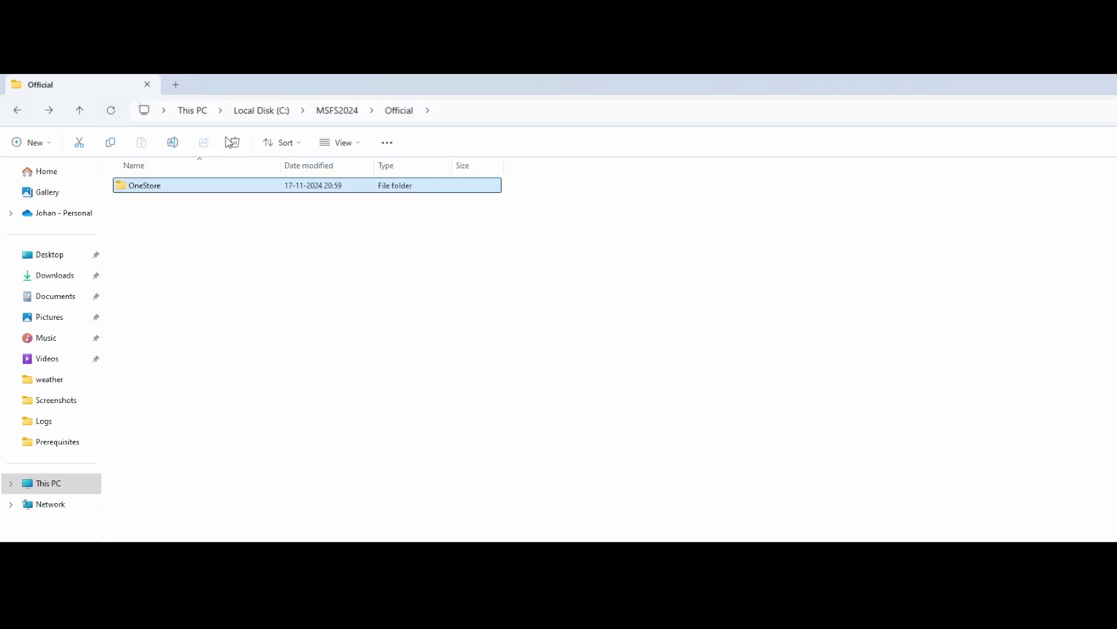
Open C:\MSFS\Community and look through its add-ons, such as pmdg-aircraft-dc6
{"action": "left_click", "coordinate": [274, 111]}
{"action": "left_click", "coordinate": [118, 225]}
{"action": "double_click", "coordinate": [123, 226]}
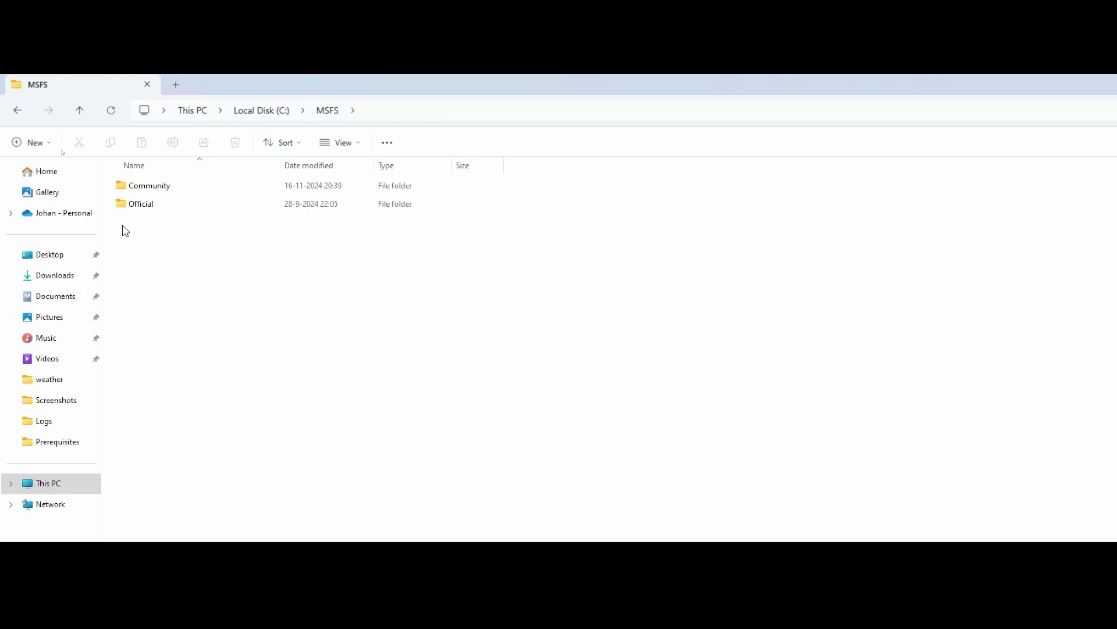
{"action": "double_click", "coordinate": [154, 203]}
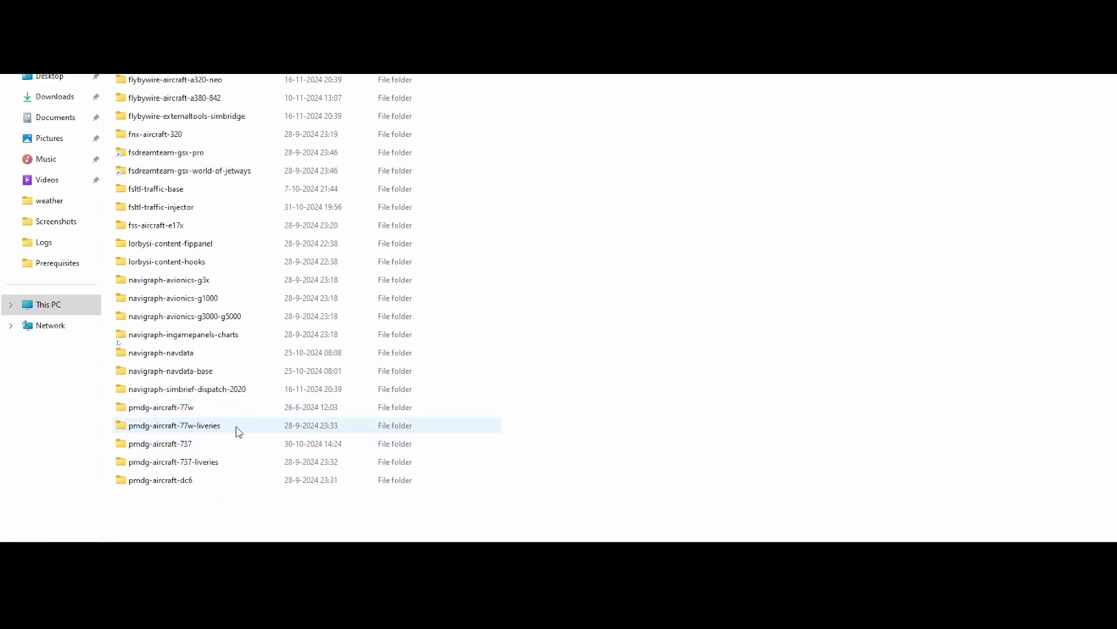
{"action": "left_click", "coordinate": [168, 483]}
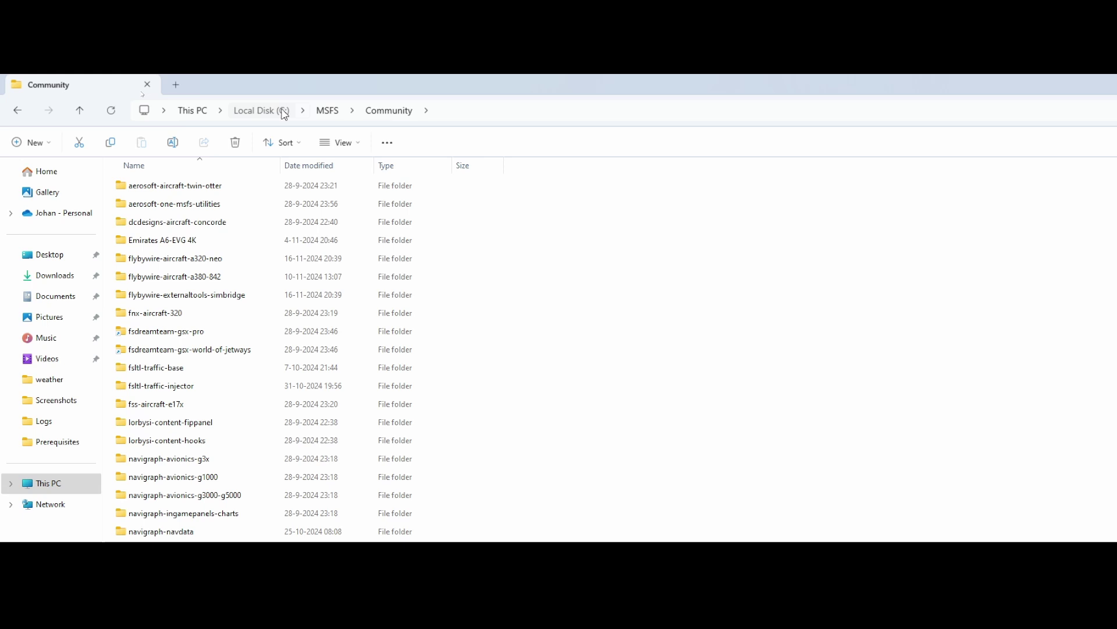
Open the still-empty C:\MSFS2024\Community folder
{"action": "left_click", "coordinate": [285, 115]}
{"action": "double_click", "coordinate": [150, 237]}
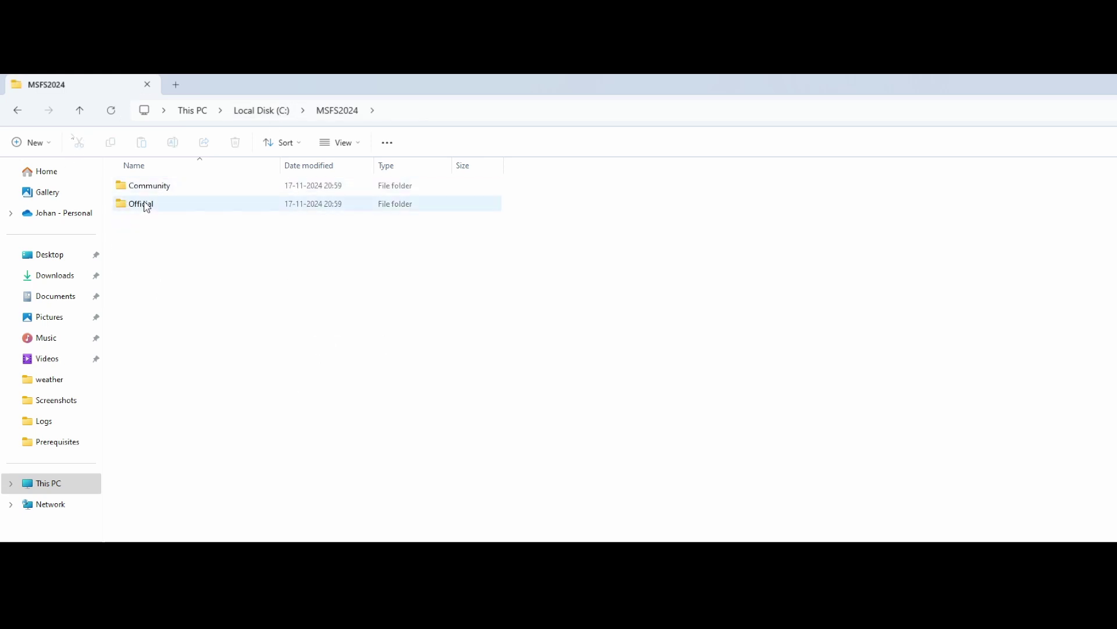
{"action": "double_click", "coordinate": [139, 185]}
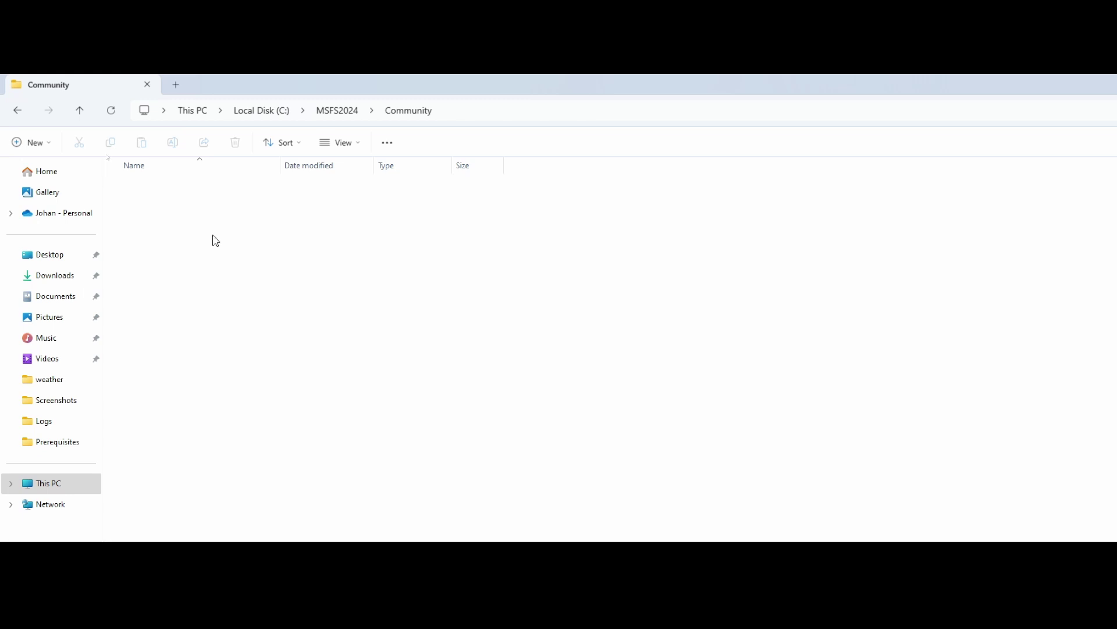
Navigate to C:\XboxGames\Microsoft Flight Simulator 2024 Beta\Content and bring up MicrosoftGame.Config's context menu
{"action": "left_click", "coordinate": [56, 476]}
{"action": "left_click", "coordinate": [195, 213]}
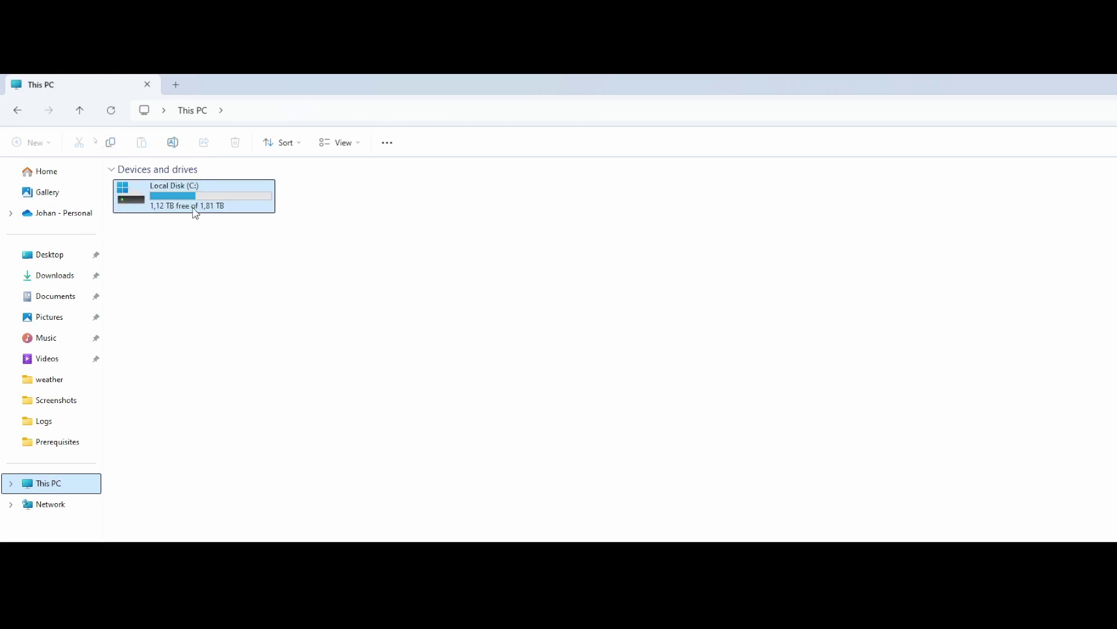
{"action": "double_click", "coordinate": [185, 198]}
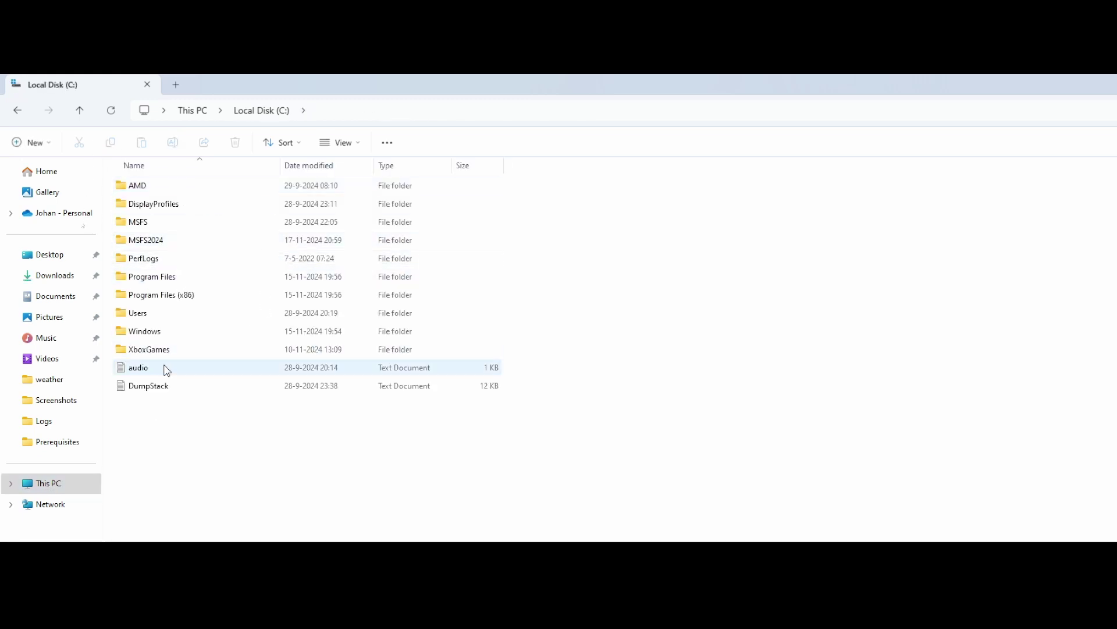
{"action": "double_click", "coordinate": [150, 350]}
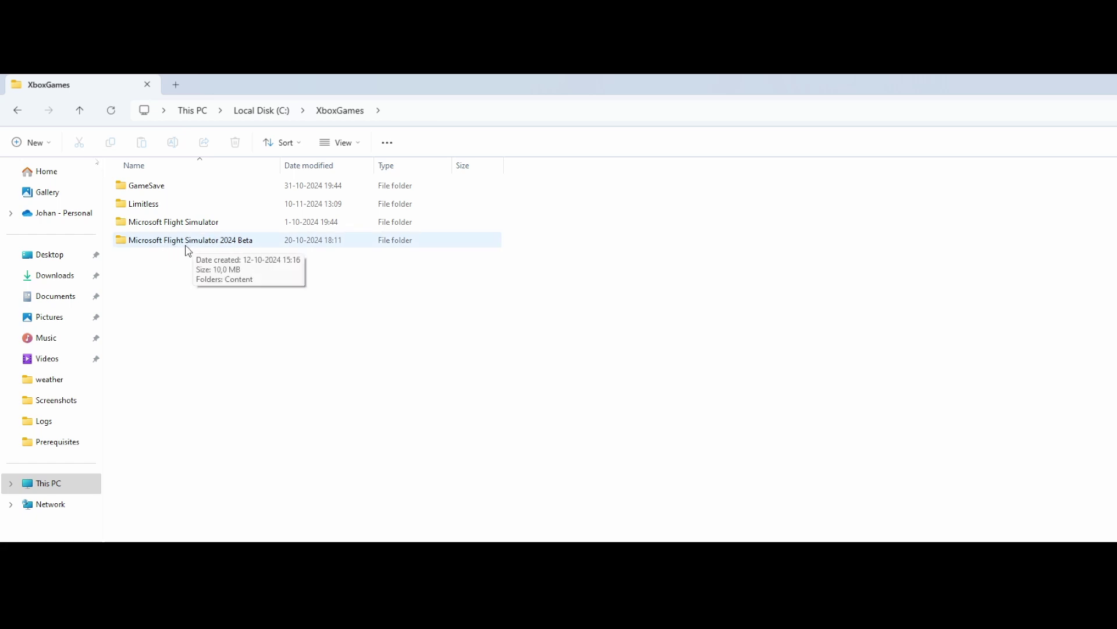
{"action": "double_click", "coordinate": [223, 242]}
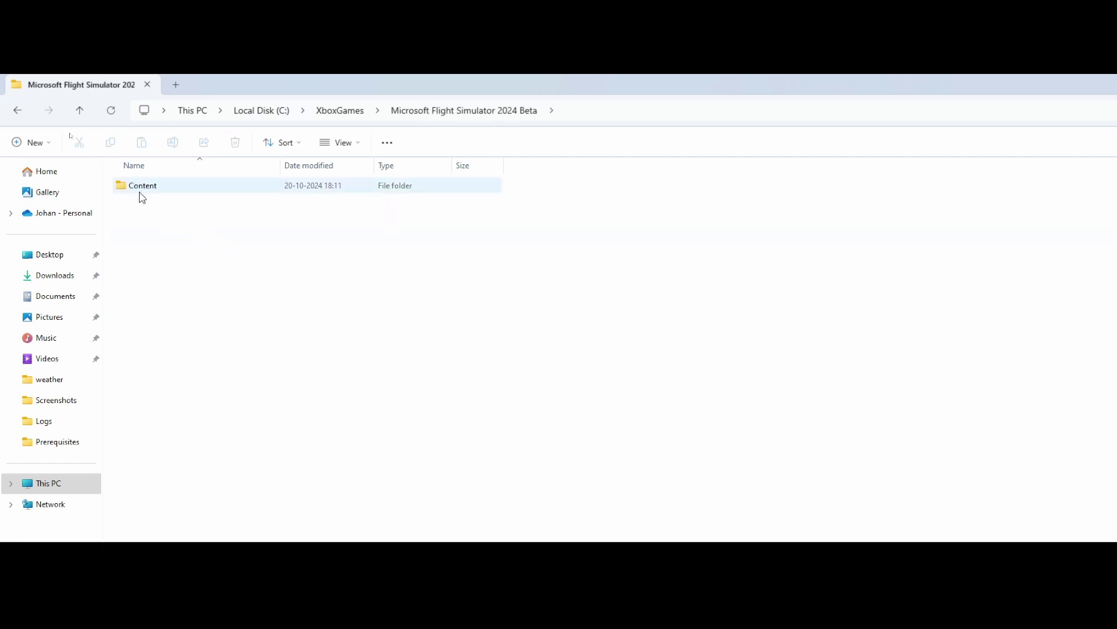
{"action": "mouse_move", "coordinate": [142, 197]}
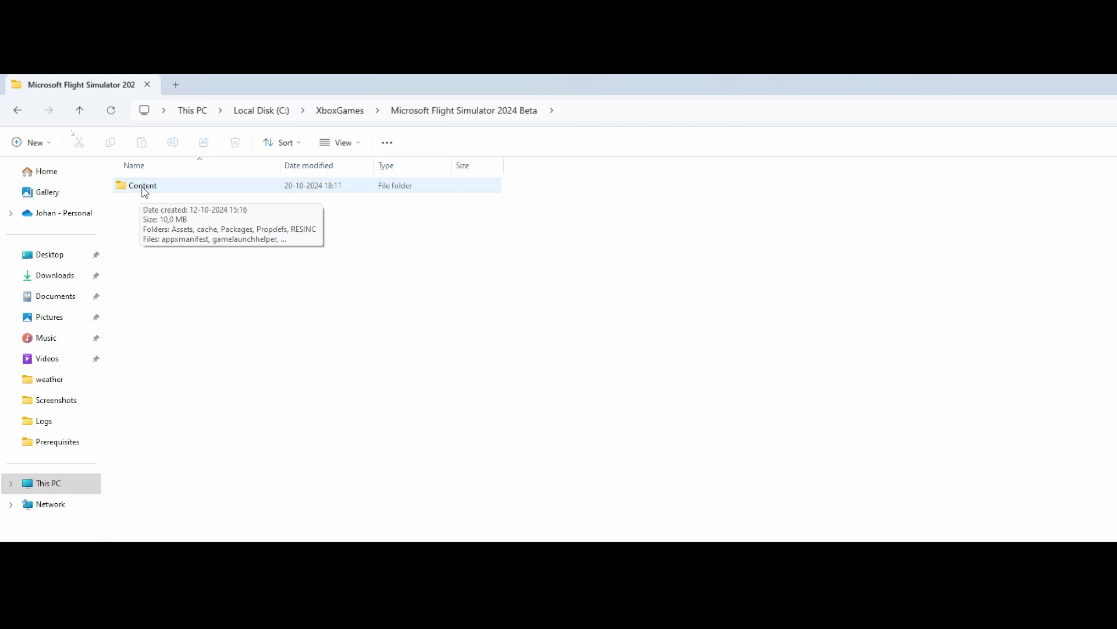
{"action": "double_click", "coordinate": [143, 189]}
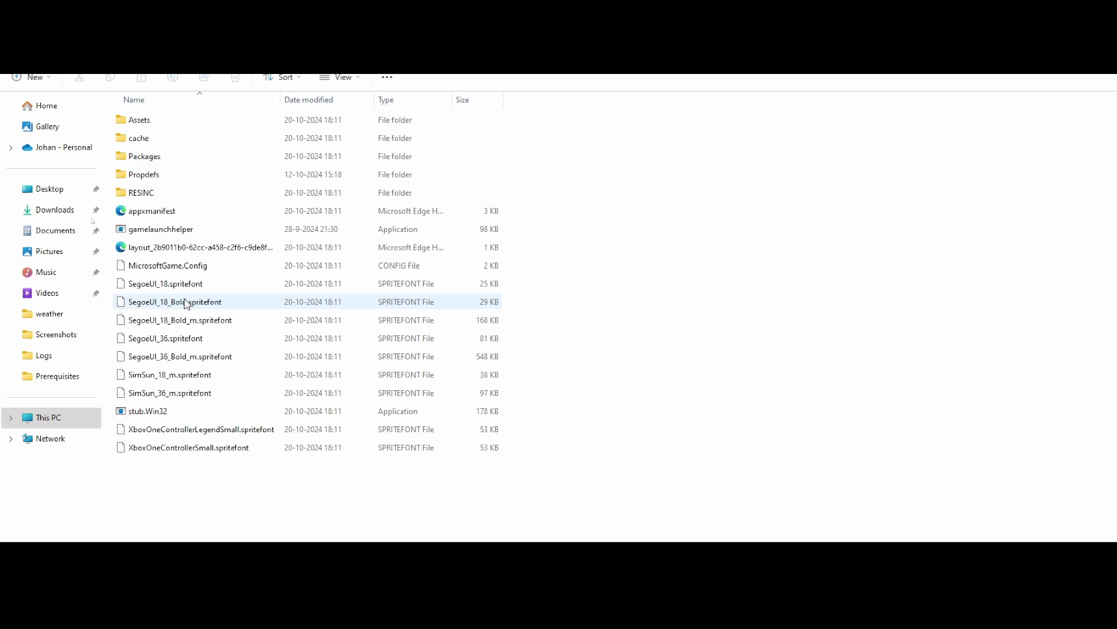
{"action": "right_click", "coordinate": [188, 269]}
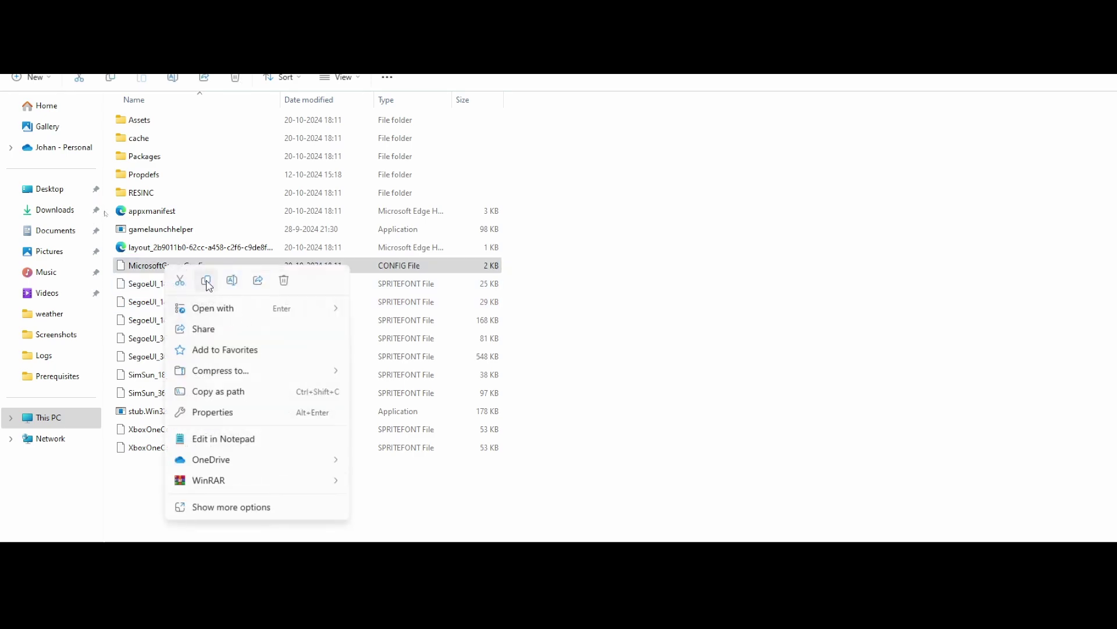
Open MicrosoftGame.Config in Notepad and highlight the Microsoft.LimitlessBeta identity name
{"action": "mouse_move", "coordinate": [307, 312]}
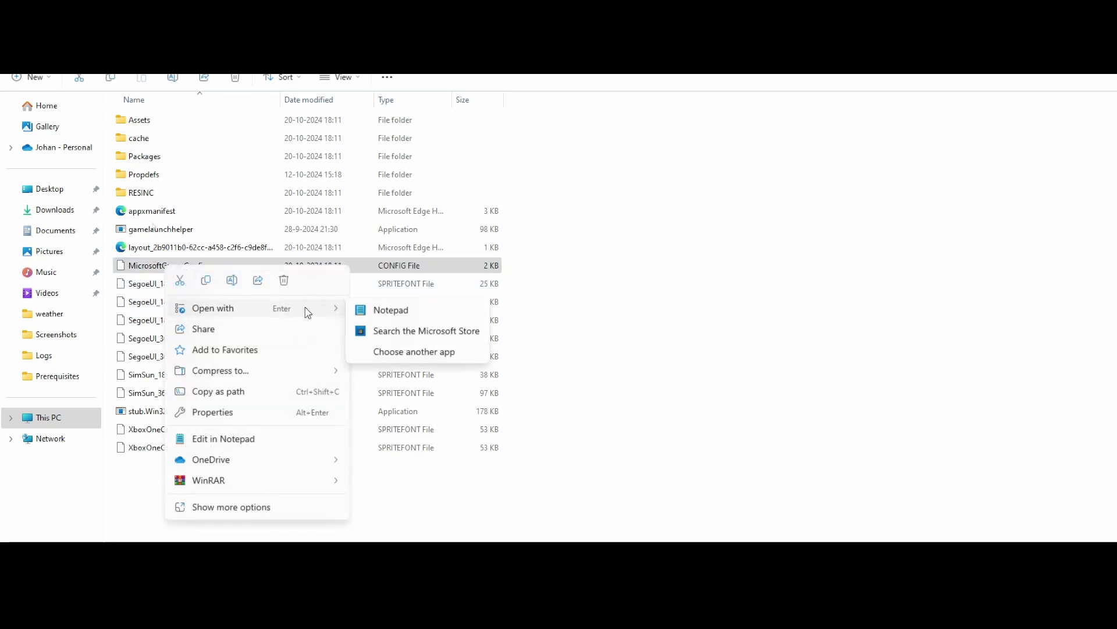
{"action": "left_click", "coordinate": [407, 320]}
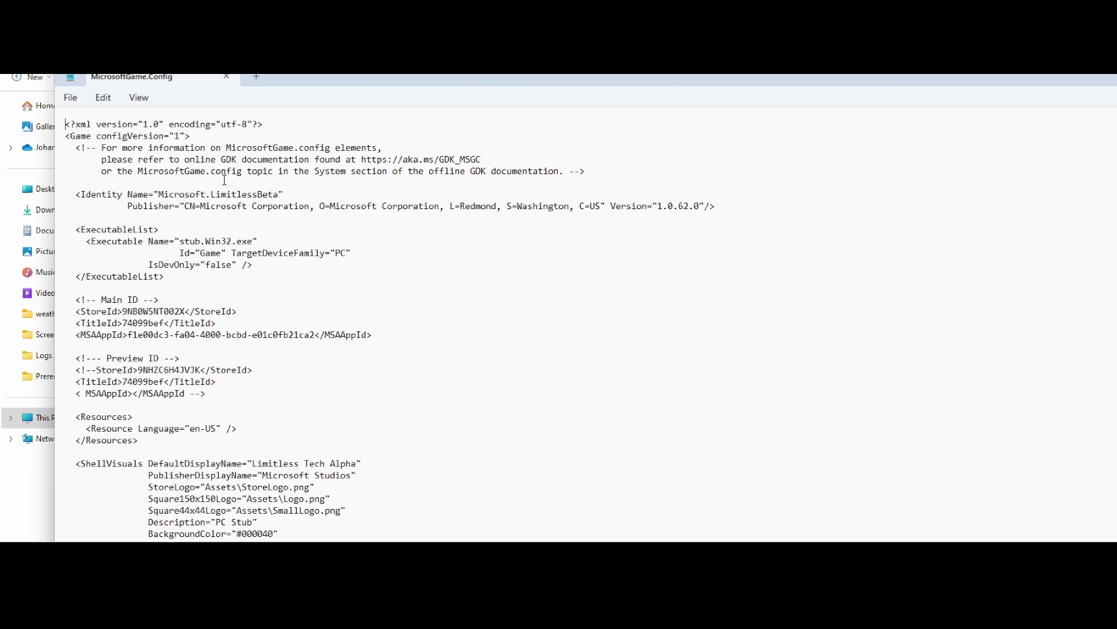
{"action": "left_click", "coordinate": [181, 171]}
{"action": "left_click_drag", "start_coordinate": [188, 177], "coordinate": [241, 202]}
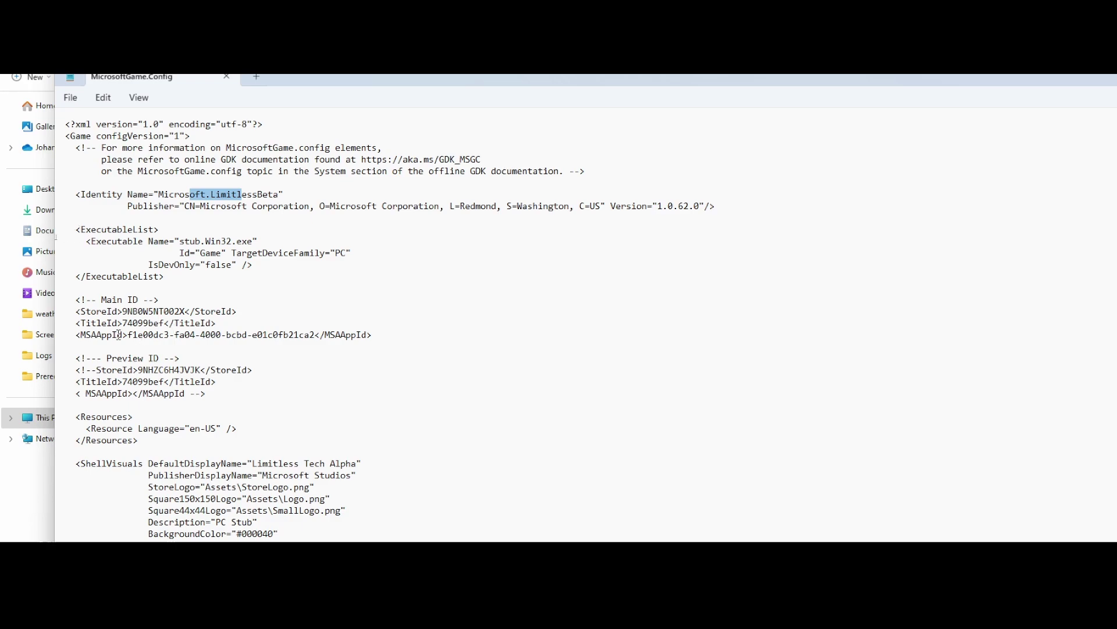
Scroll down and highlight the VC14 dependency and the 16384 SizeMB storage value
{"action": "scroll", "coordinate": [278, 346], "scroll_direction": "down", "scroll_amount": 1}
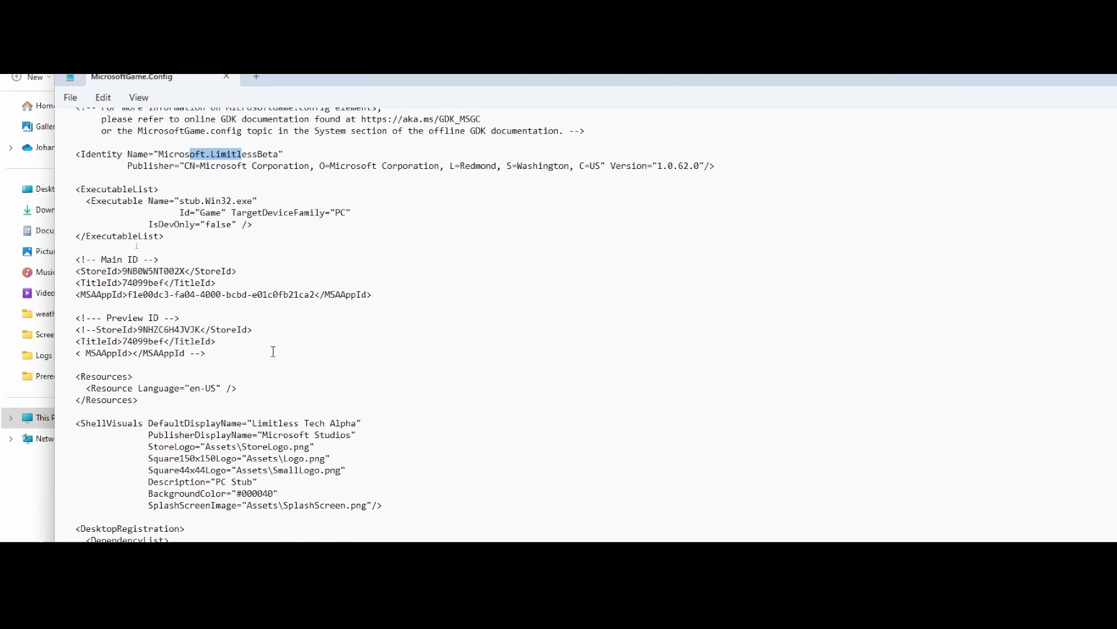
{"action": "scroll", "coordinate": [280, 355], "scroll_direction": "down", "scroll_amount": 2}
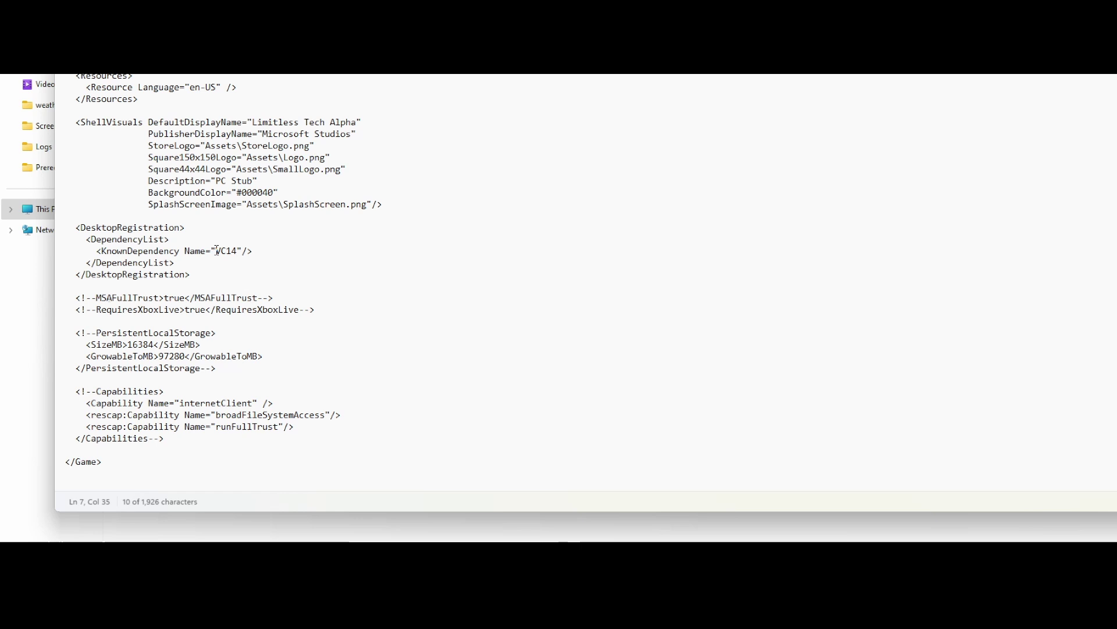
{"action": "left_click_drag", "start_coordinate": [216, 252], "coordinate": [240, 257]}
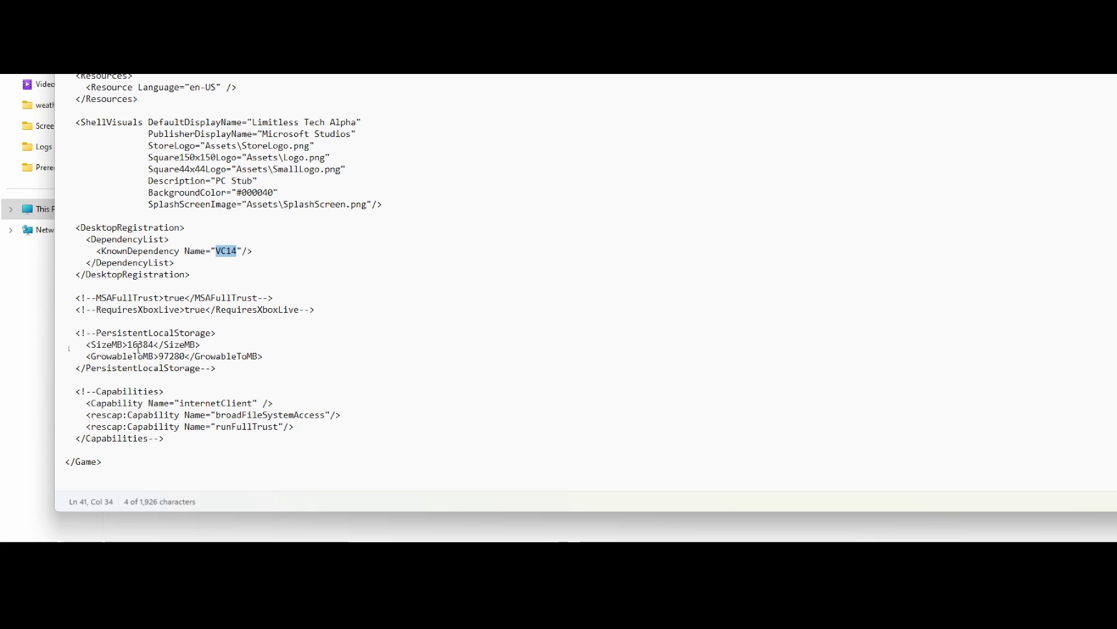
{"action": "left_click_drag", "start_coordinate": [138, 346], "coordinate": [189, 361]}
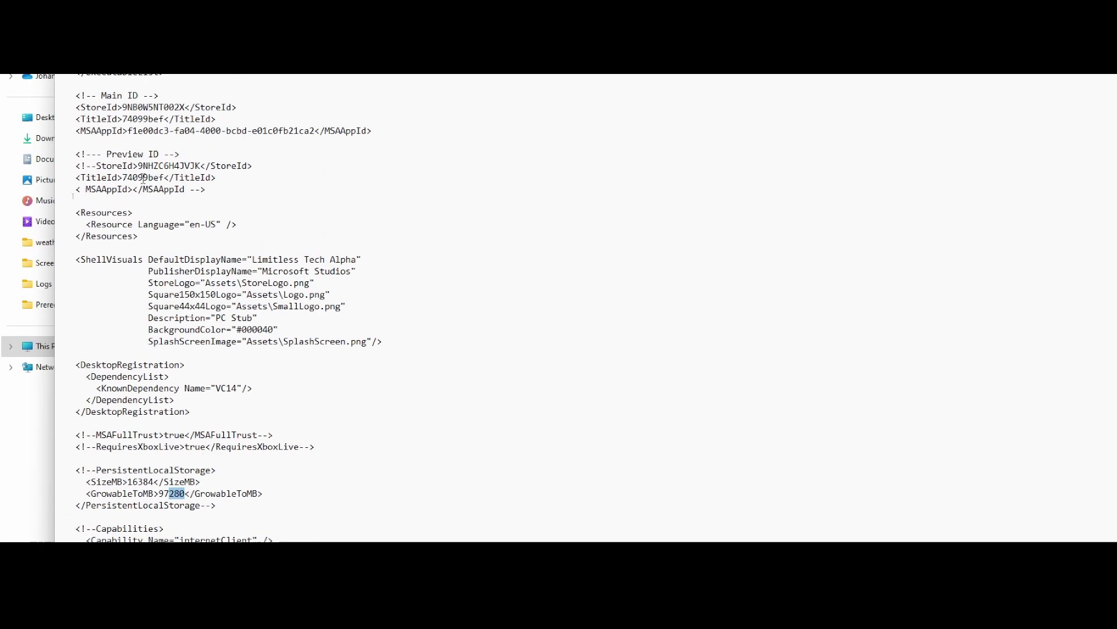
Close the config file, then view Assets' SplashScreen.png image in Photos
{"action": "left_click", "coordinate": [222, 143]}
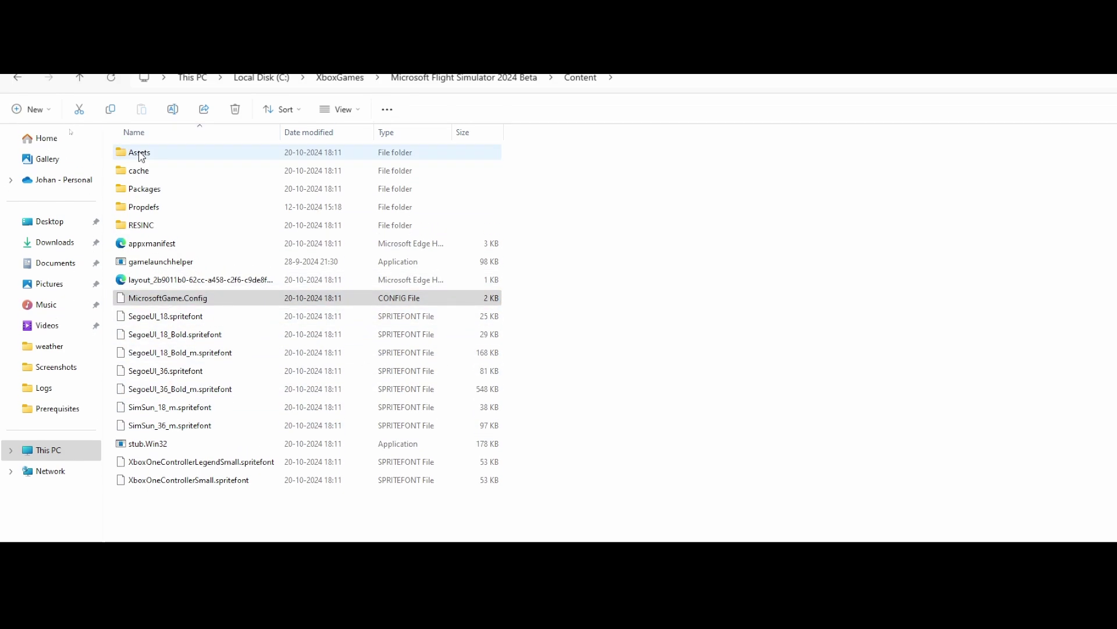
{"action": "double_click", "coordinate": [139, 154]}
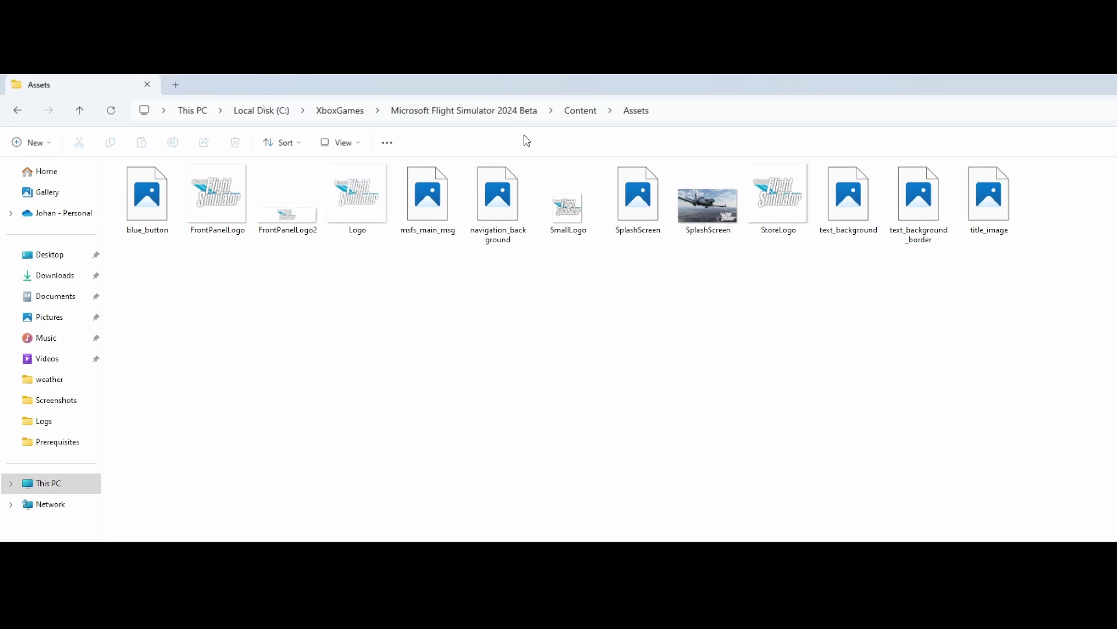
{"action": "double_click", "coordinate": [709, 205]}
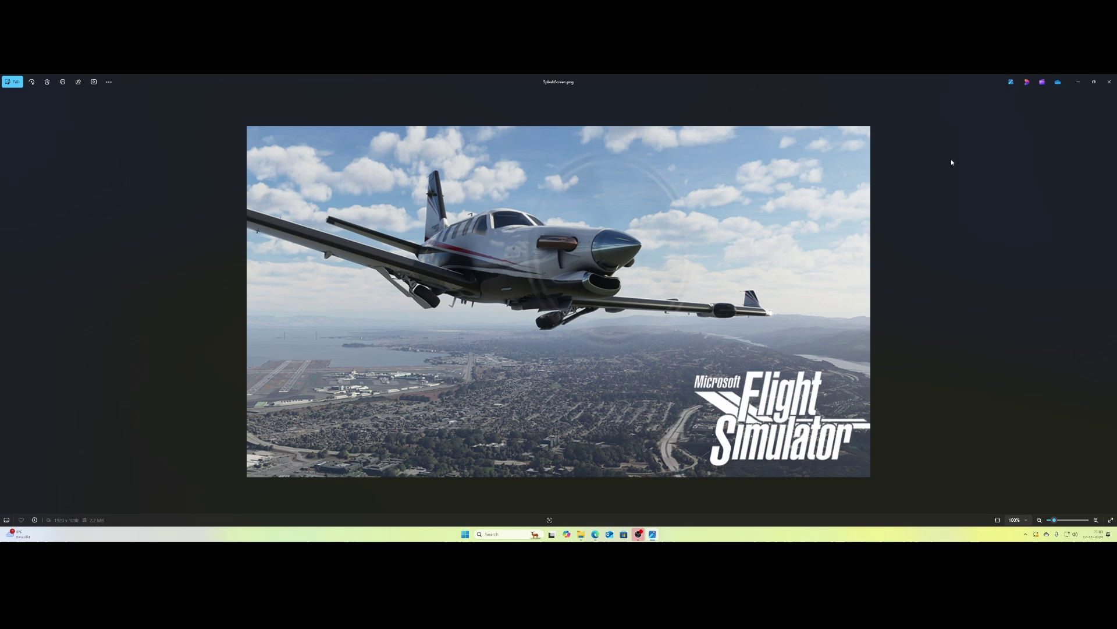
Close Photos, try opening a .dds image, cancel the app choice, and right-click it
{"action": "left_click", "coordinate": [1107, 83]}
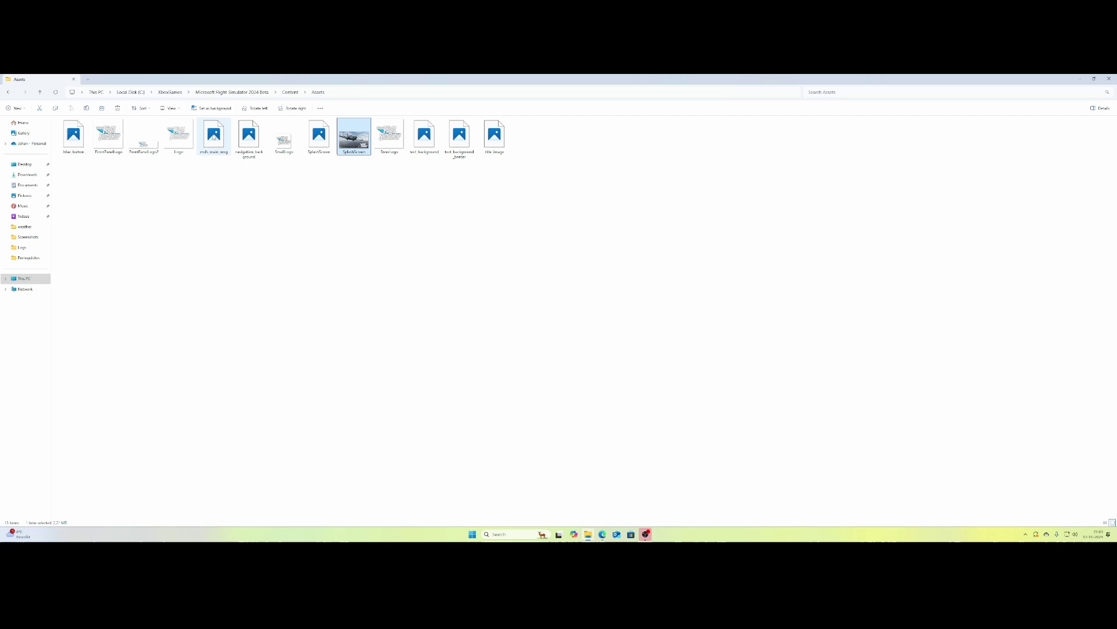
{"action": "double_click", "coordinate": [213, 138]}
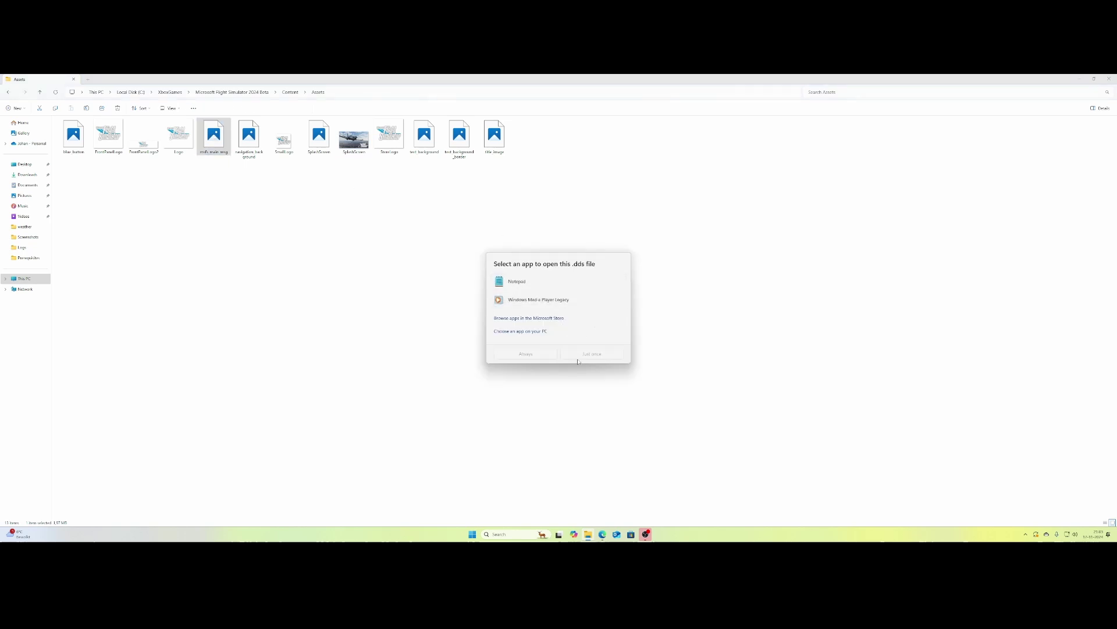
{"action": "left_click", "coordinate": [213, 137]}
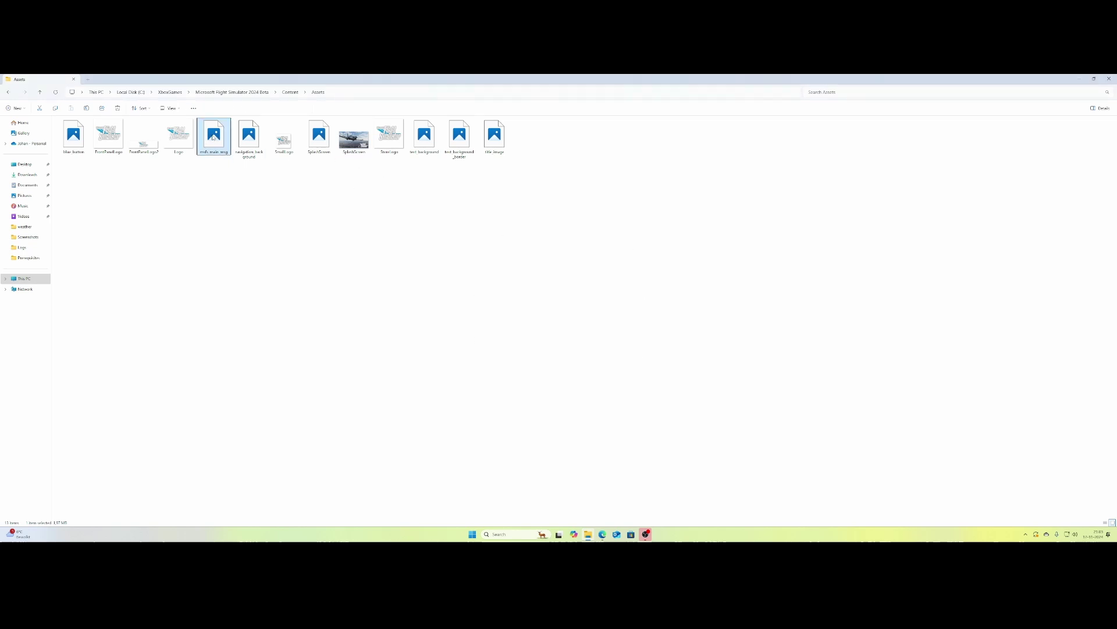
{"action": "right_click", "coordinate": [213, 137]}
Review the Details tab of msfs_main_msg's properties, then cancel
{"action": "left_click", "coordinate": [254, 256]}
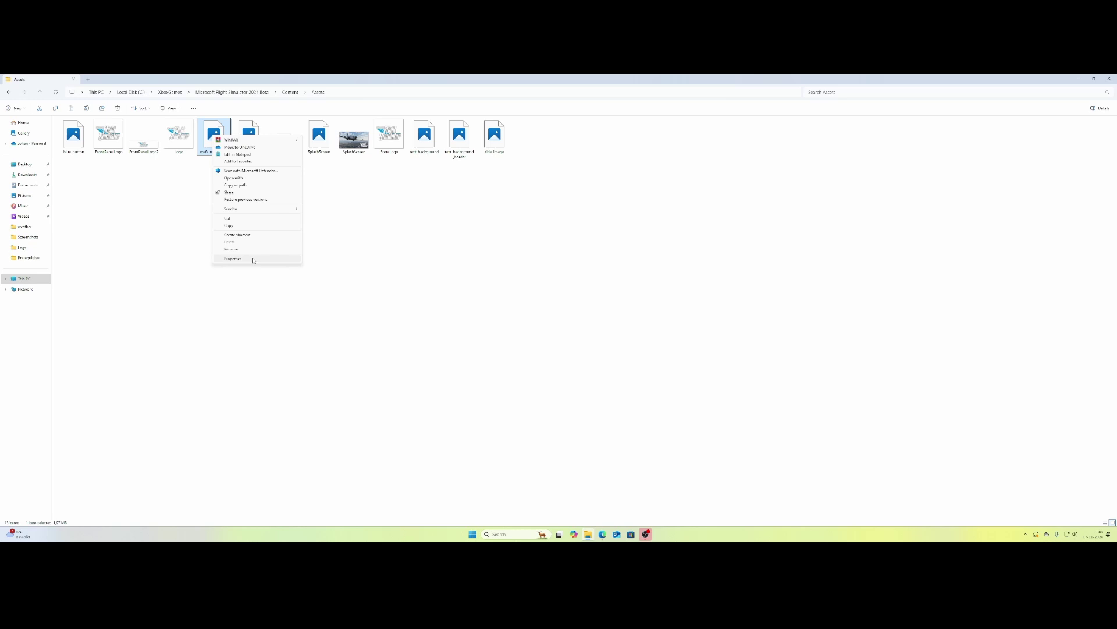
{"action": "left_click", "coordinate": [239, 258]}
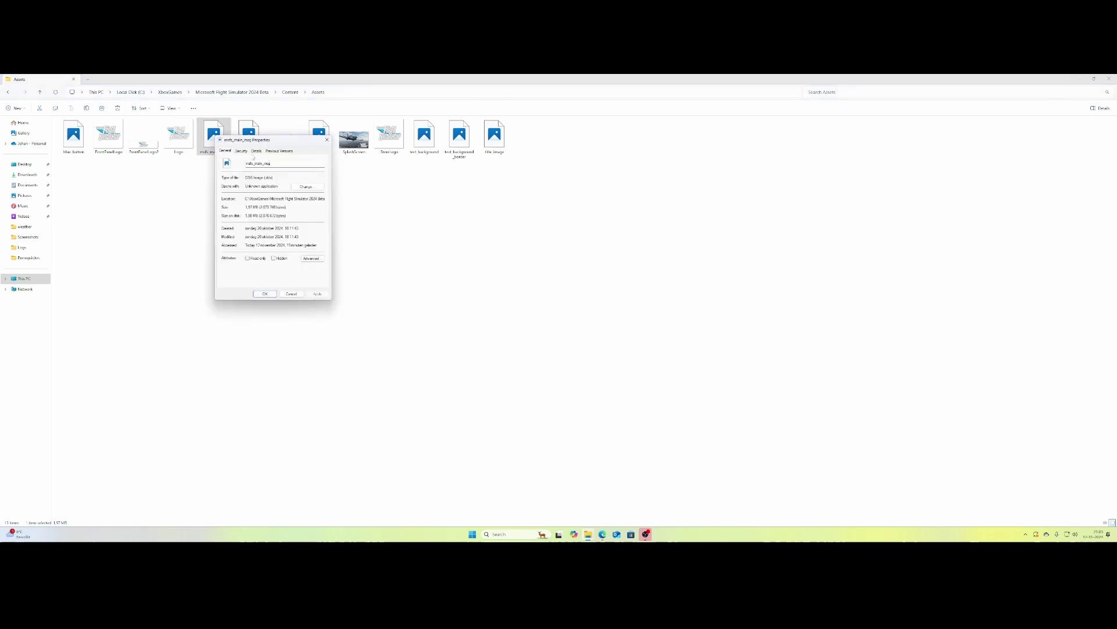
{"action": "left_click", "coordinate": [259, 152]}
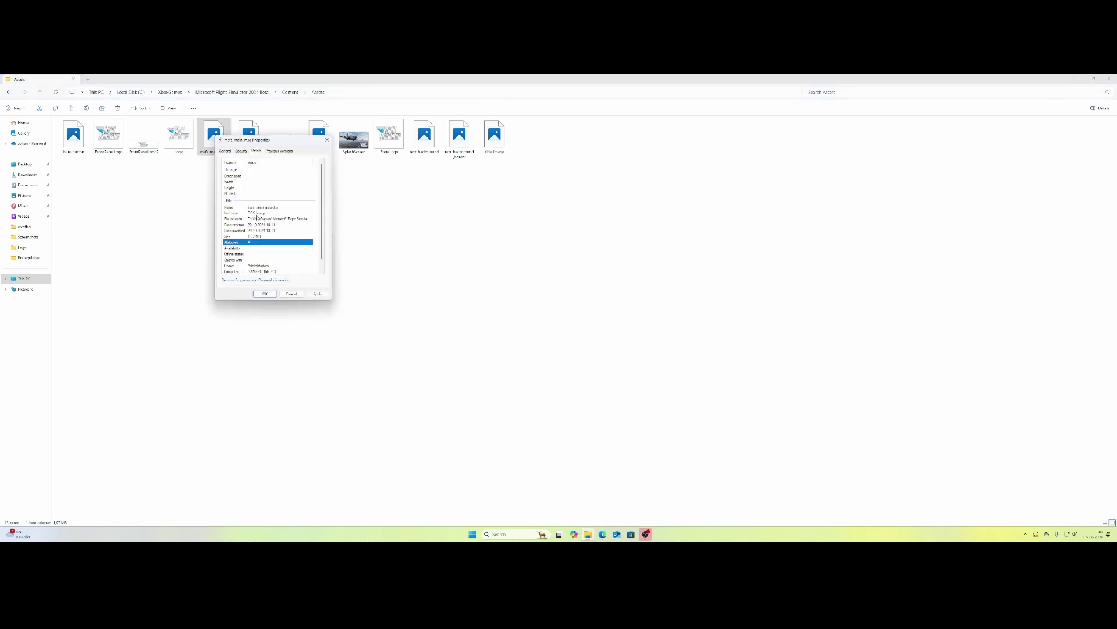
{"action": "left_click", "coordinate": [291, 294]}
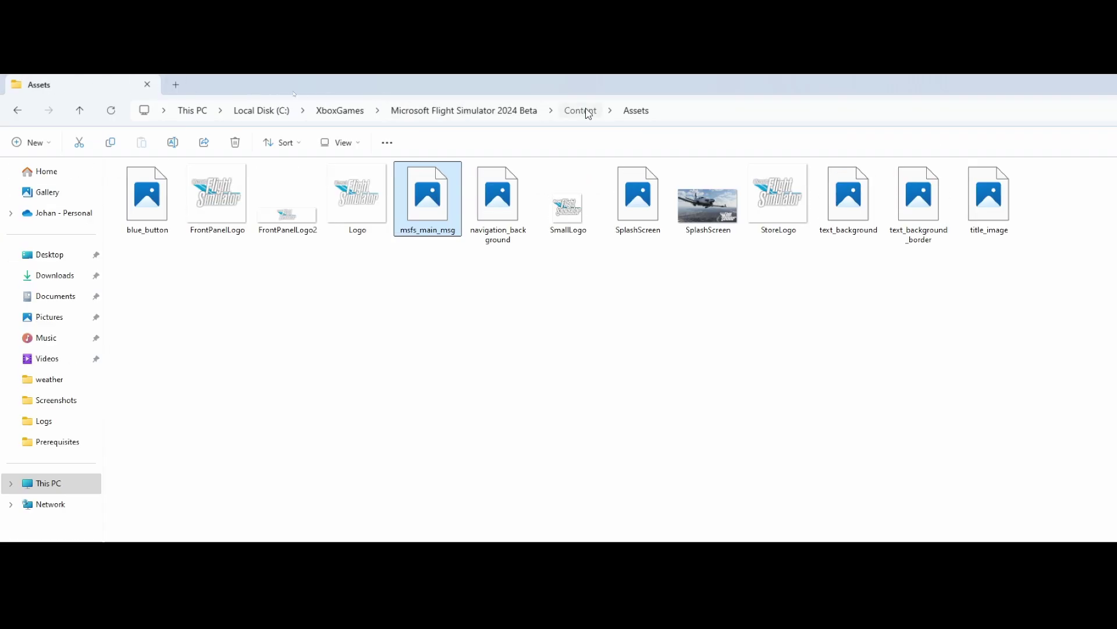
Go up to Content, find the cache folder empty, and return to Content
{"action": "left_click", "coordinate": [586, 110]}
{"action": "double_click", "coordinate": [140, 203]}
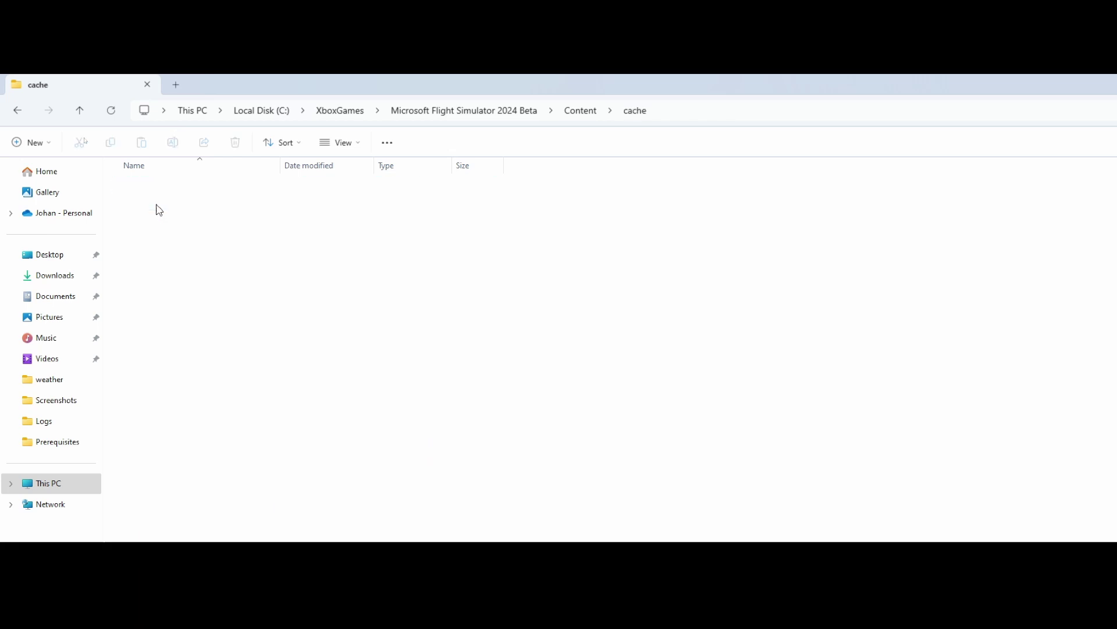
{"action": "left_click", "coordinate": [579, 116]}
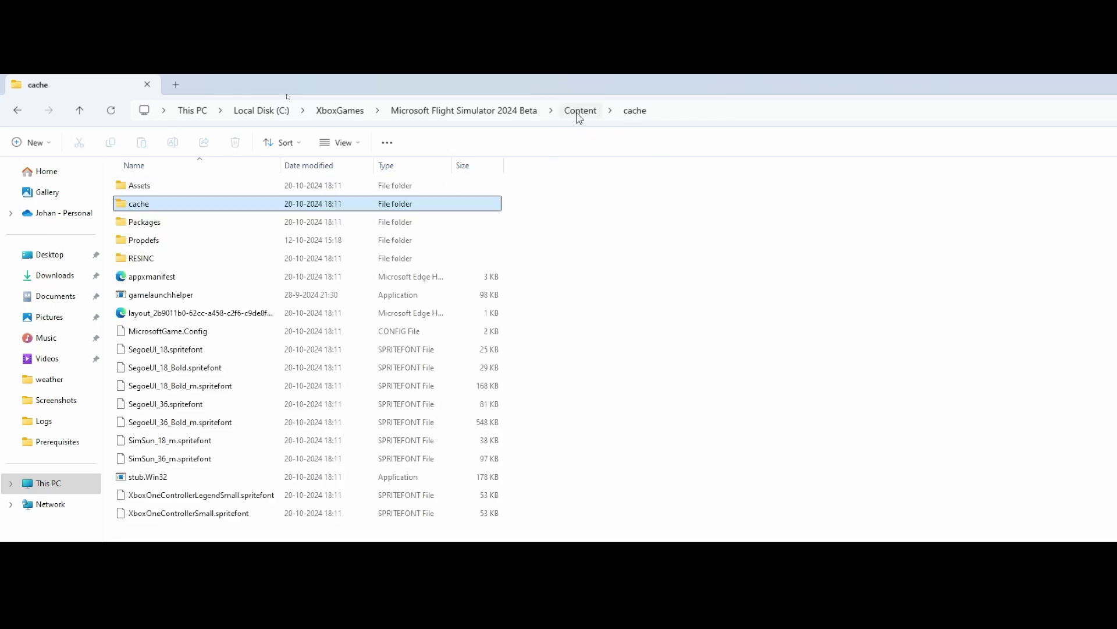
Drill from Packages through asobo-activities-firefighting-solo's Missions\Asobo\Sunrise\ActivityTemplates down to Activities
{"action": "double_click", "coordinate": [141, 227]}
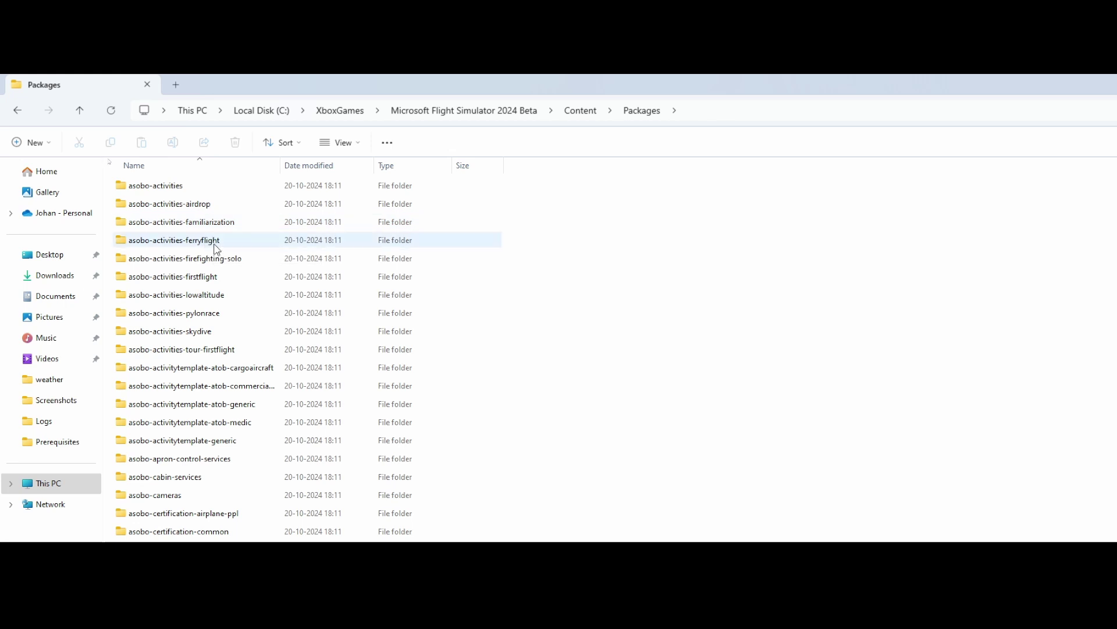
{"action": "left_click", "coordinate": [220, 261]}
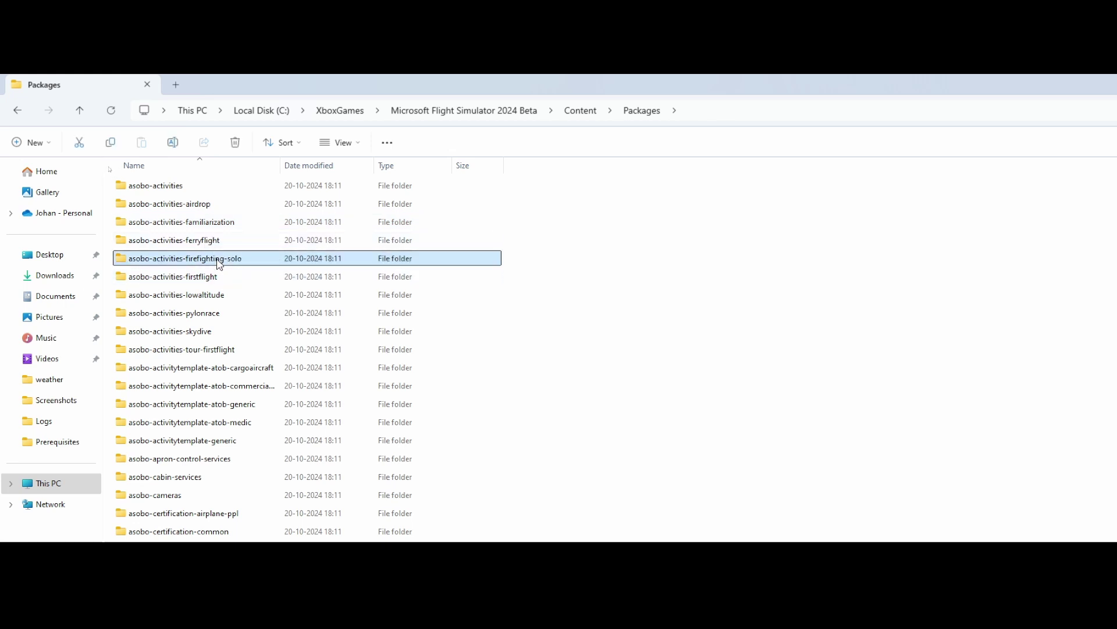
{"action": "double_click", "coordinate": [220, 261]}
{"action": "double_click", "coordinate": [153, 185]}
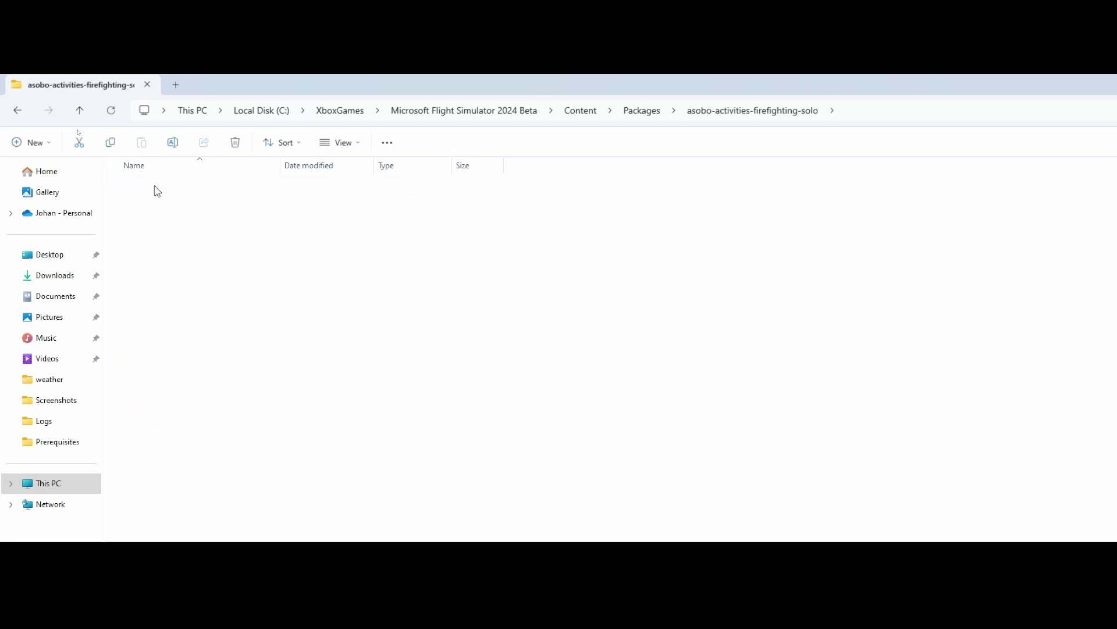
{"action": "double_click", "coordinate": [153, 185]}
{"action": "double_click", "coordinate": [153, 185]}
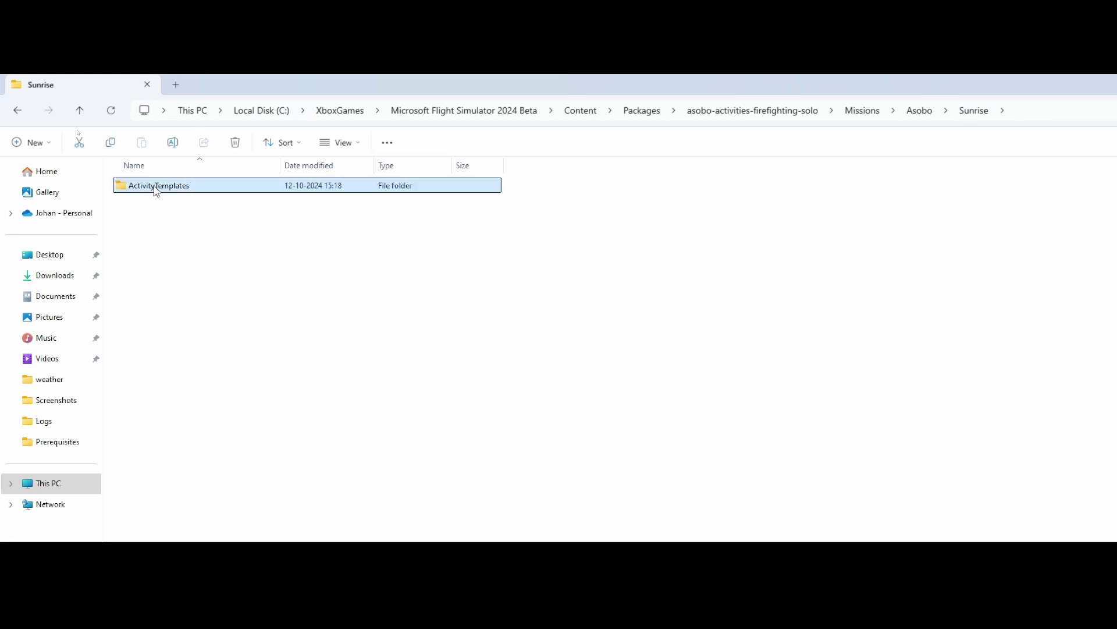
{"action": "double_click", "coordinate": [156, 190]}
{"action": "double_click", "coordinate": [156, 189]}
{"action": "double_click", "coordinate": [156, 190]}
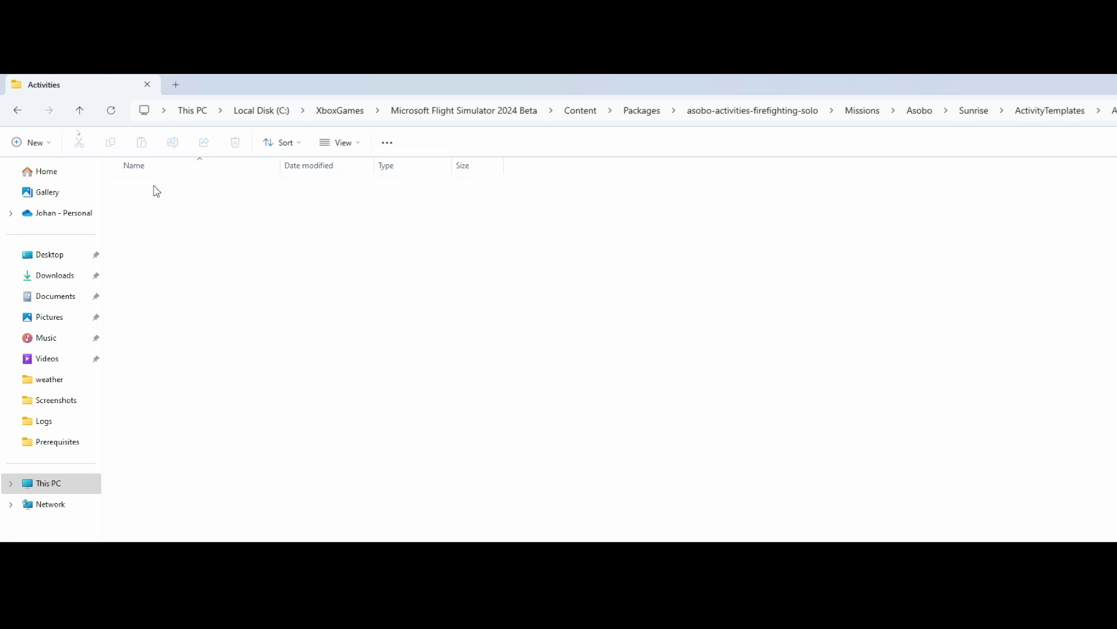
Jump back to the Packages folder and scroll through its package list
{"action": "left_click", "coordinate": [641, 120]}
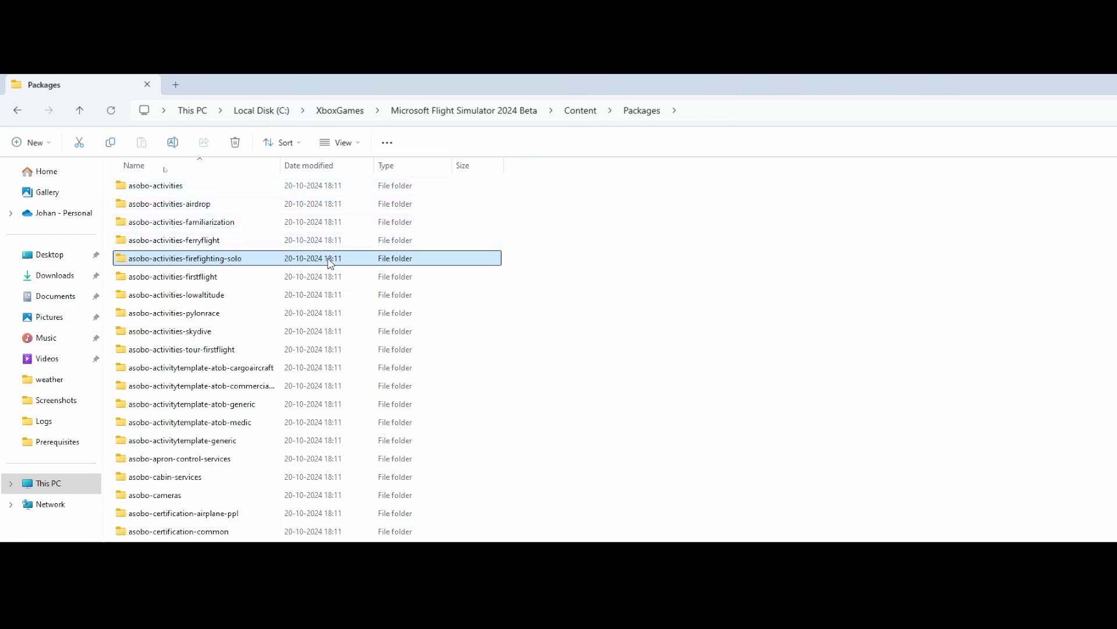
{"action": "scroll", "coordinate": [165, 210], "scroll_direction": "down", "scroll_amount": 1}
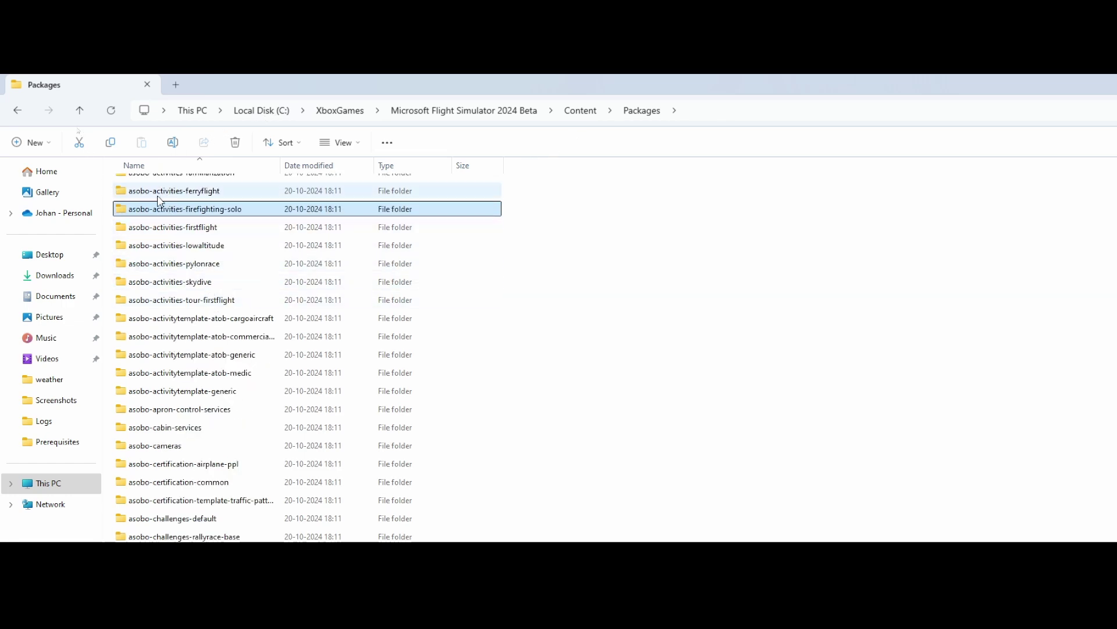
{"action": "scroll", "coordinate": [243, 289], "scroll_direction": "up", "scroll_amount": 1}
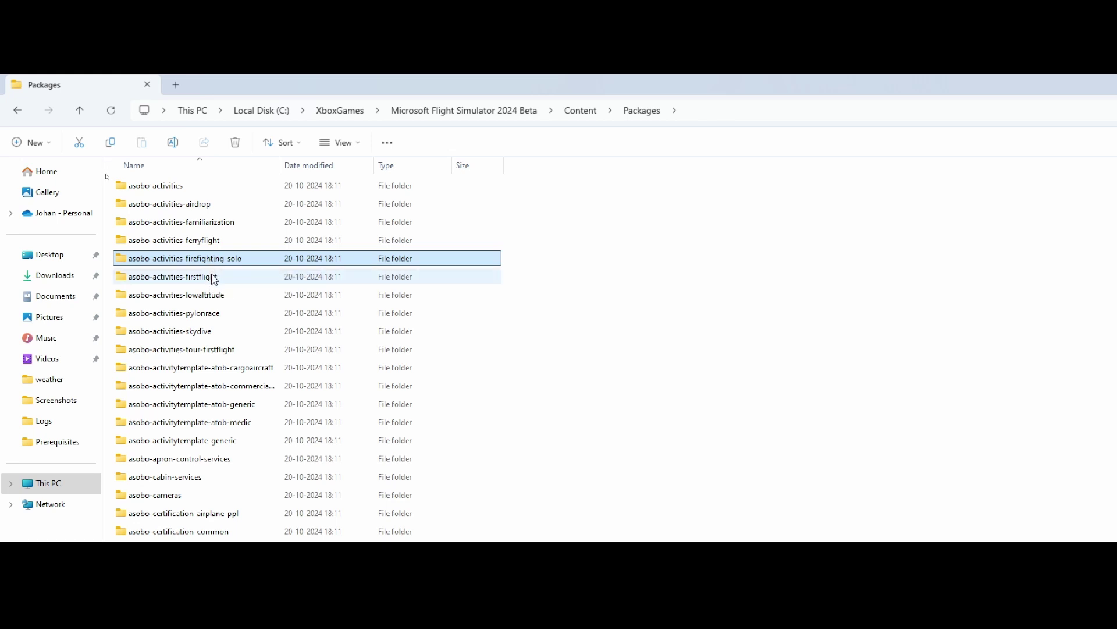
{"action": "scroll", "coordinate": [214, 349], "scroll_direction": "down", "scroll_amount": 2}
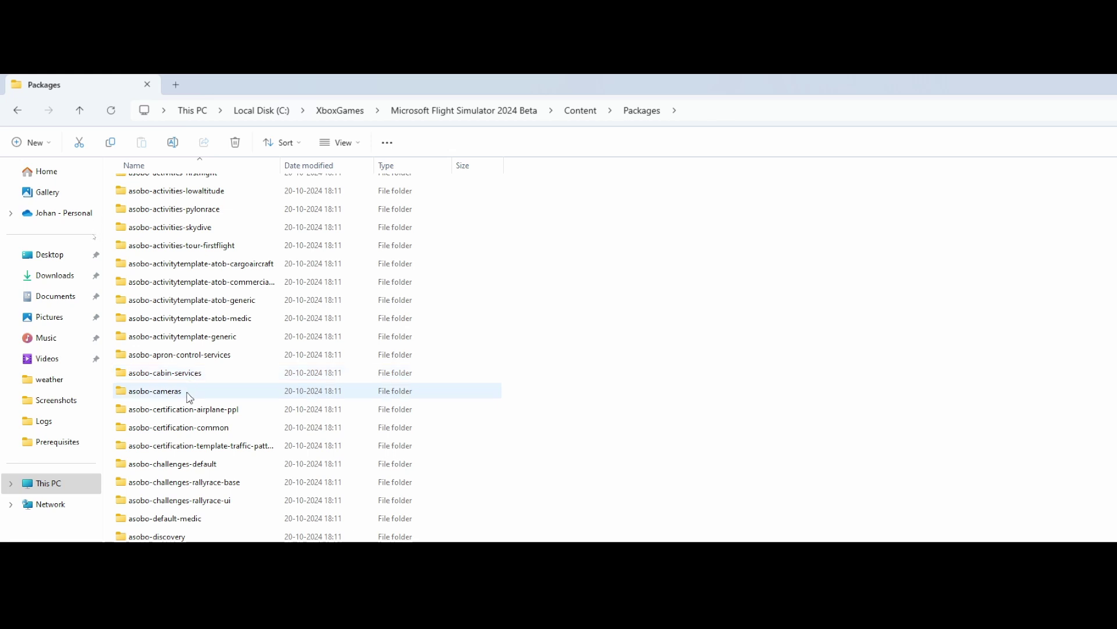
{"action": "scroll", "coordinate": [191, 396], "scroll_direction": "down", "scroll_amount": 1}
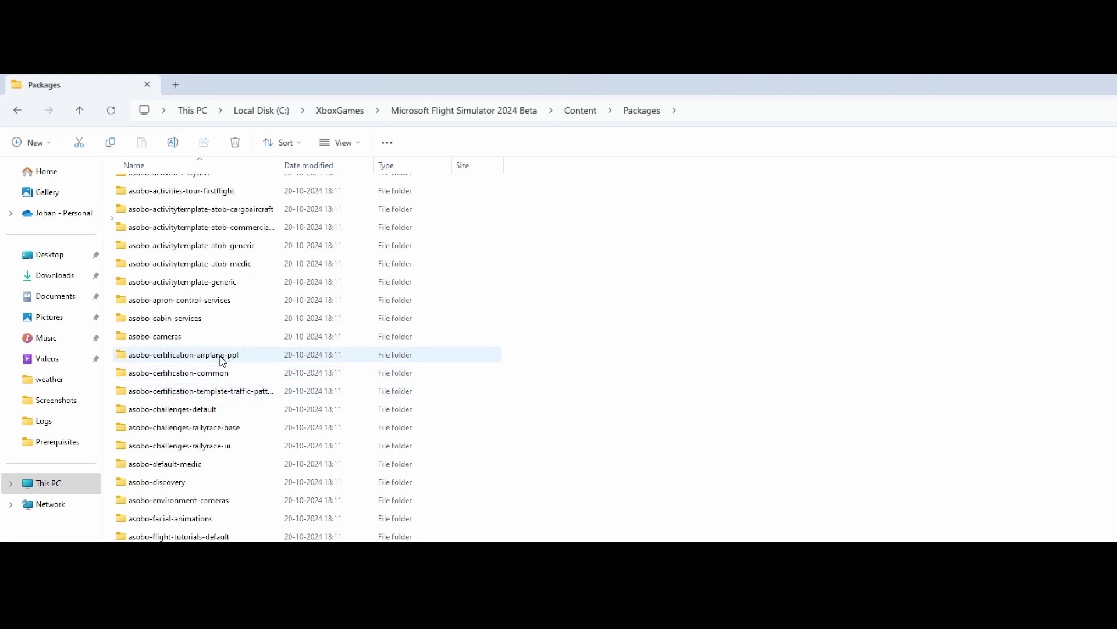
{"action": "double_click", "coordinate": [190, 373]}
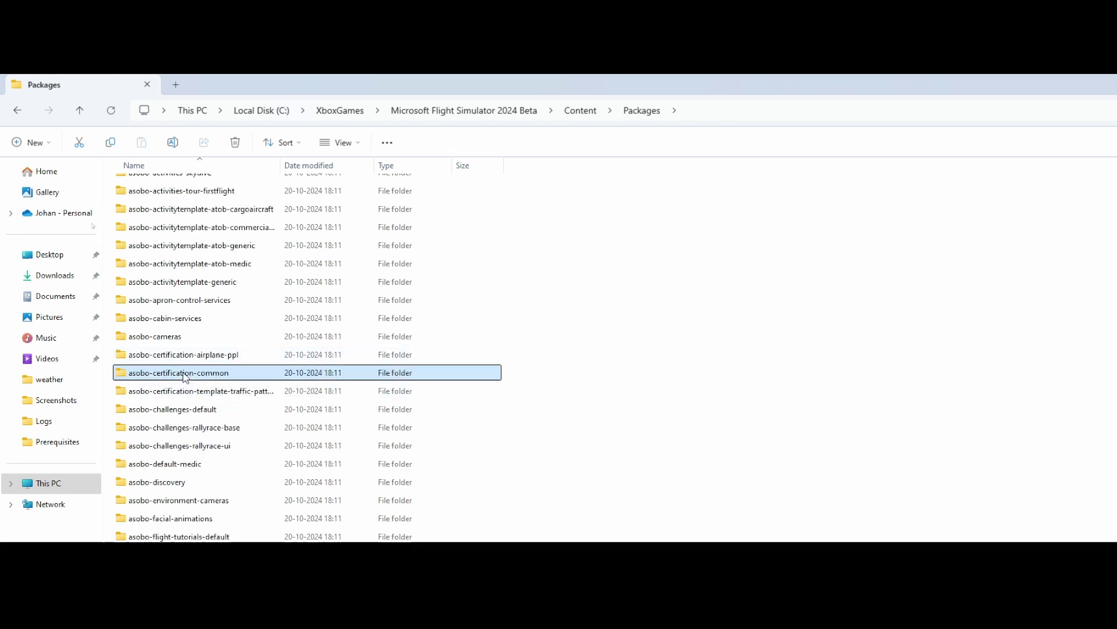
{"action": "double_click", "coordinate": [152, 191]}
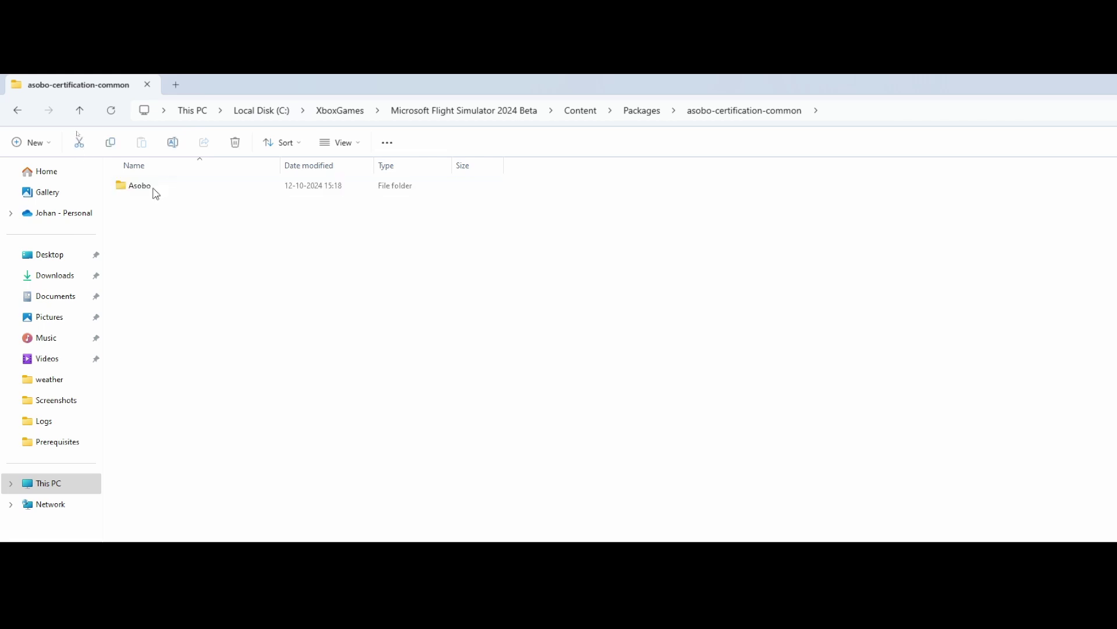
{"action": "double_click", "coordinate": [155, 192]}
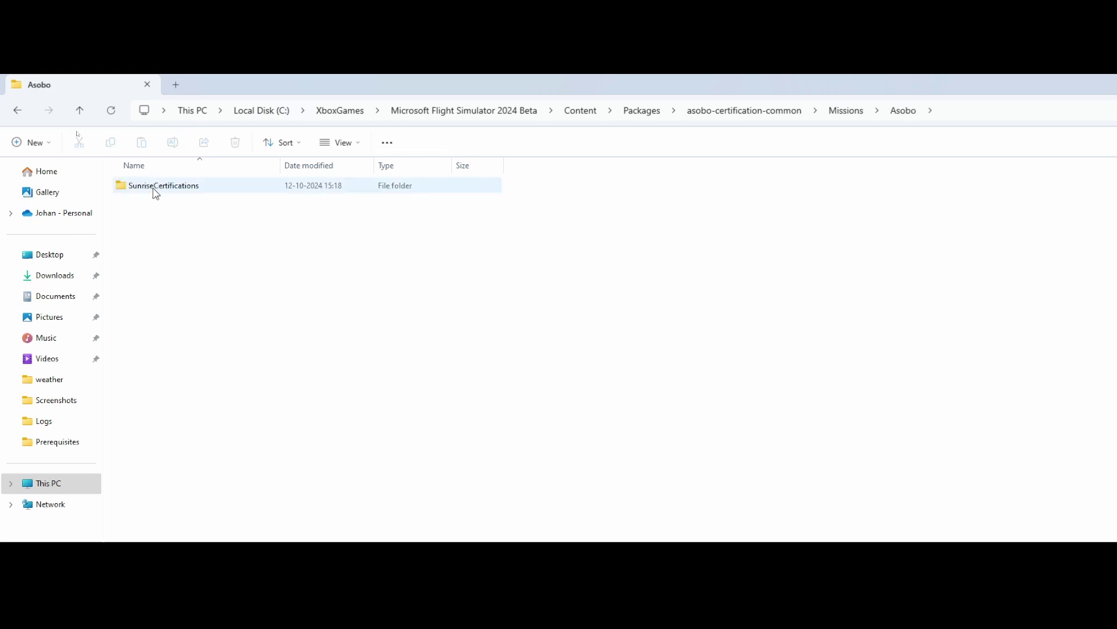
{"action": "double_click", "coordinate": [156, 192]}
{"action": "double_click", "coordinate": [155, 192]}
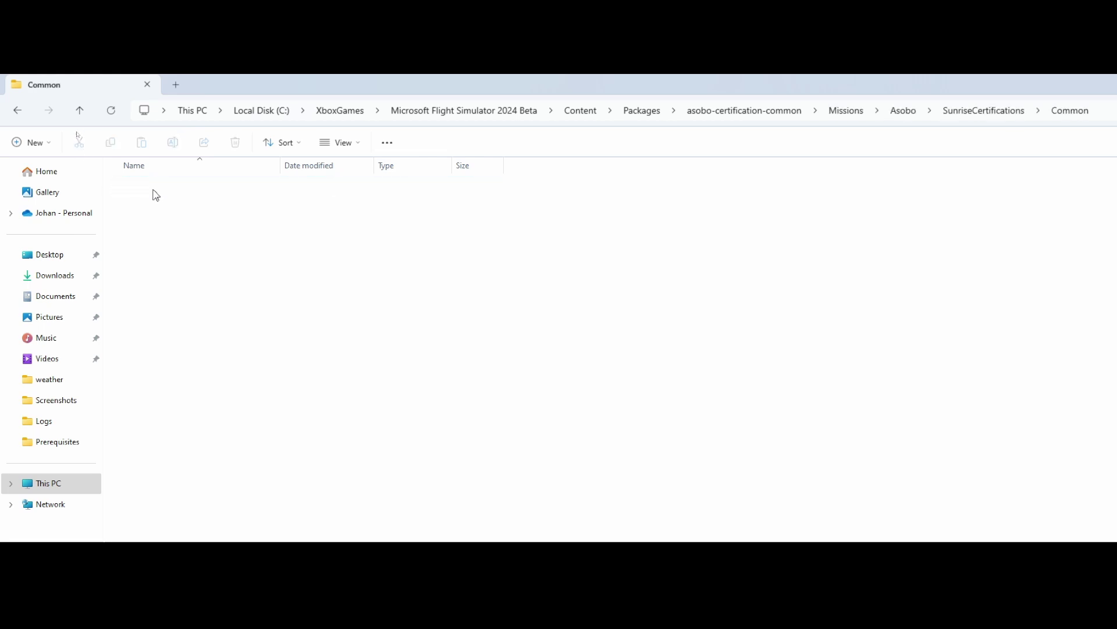
{"action": "left_click", "coordinate": [856, 115]}
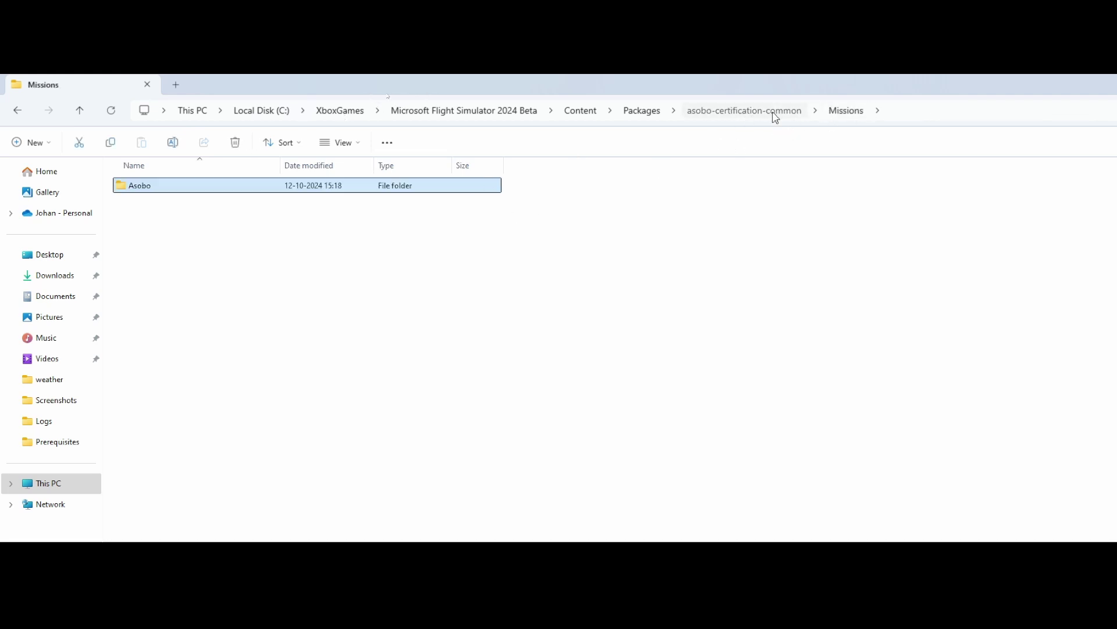
{"action": "left_click", "coordinate": [643, 110]}
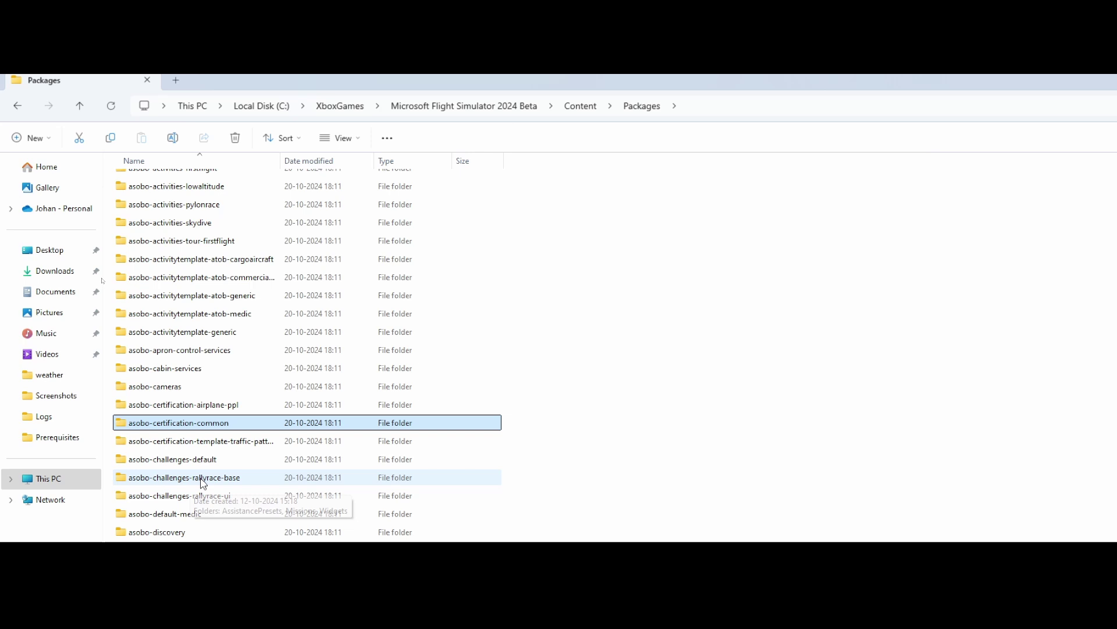
{"action": "double_click", "coordinate": [209, 406]}
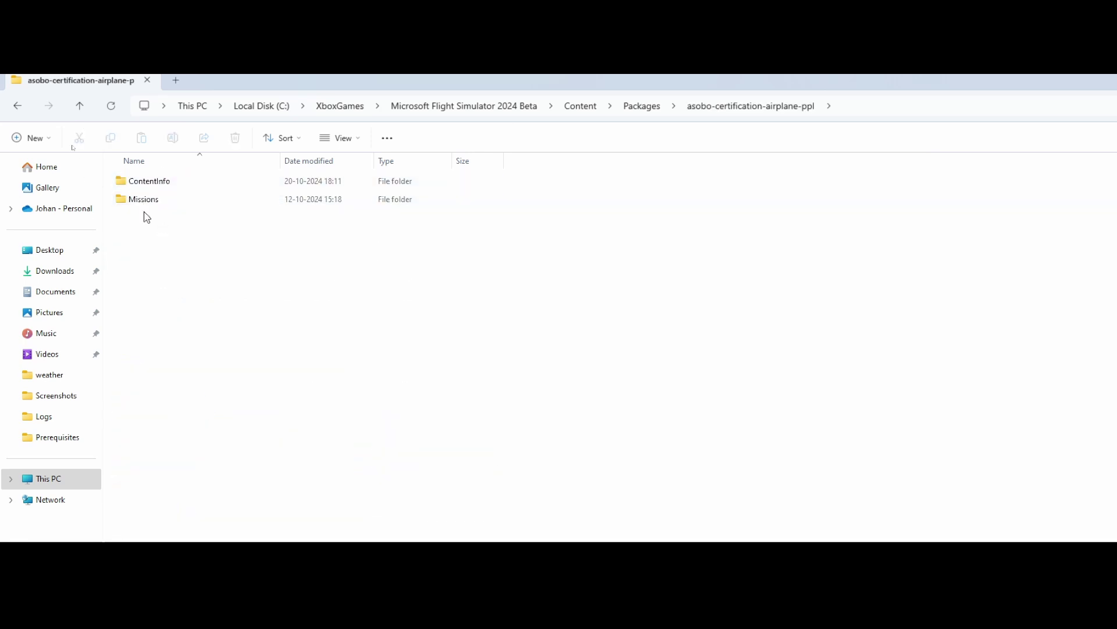
{"action": "double_click", "coordinate": [163, 190]}
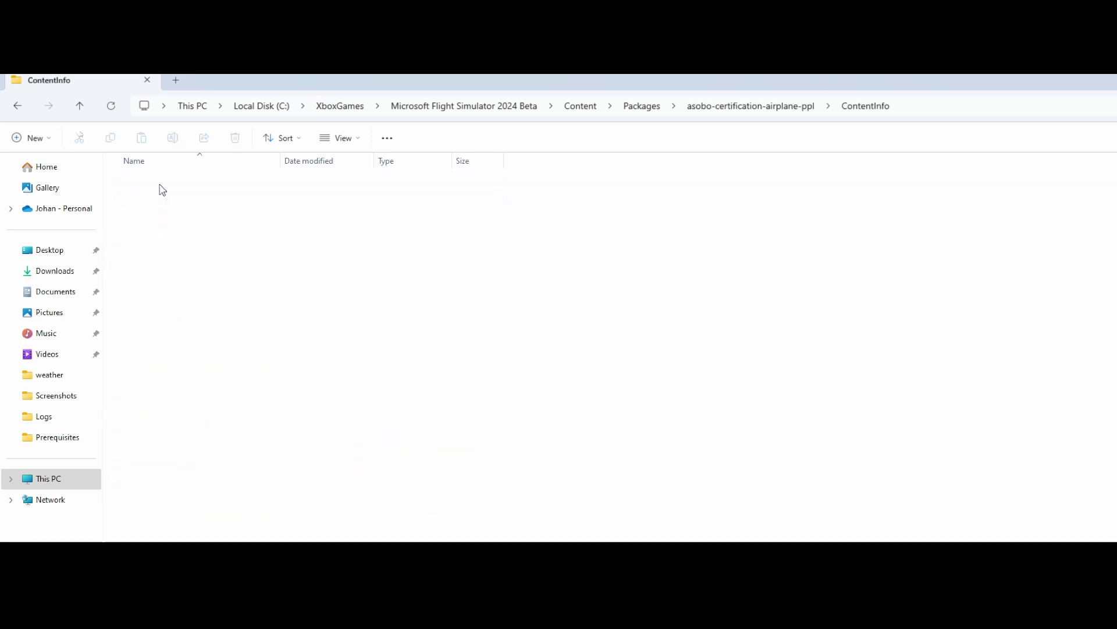
{"action": "left_click", "coordinate": [721, 115]}
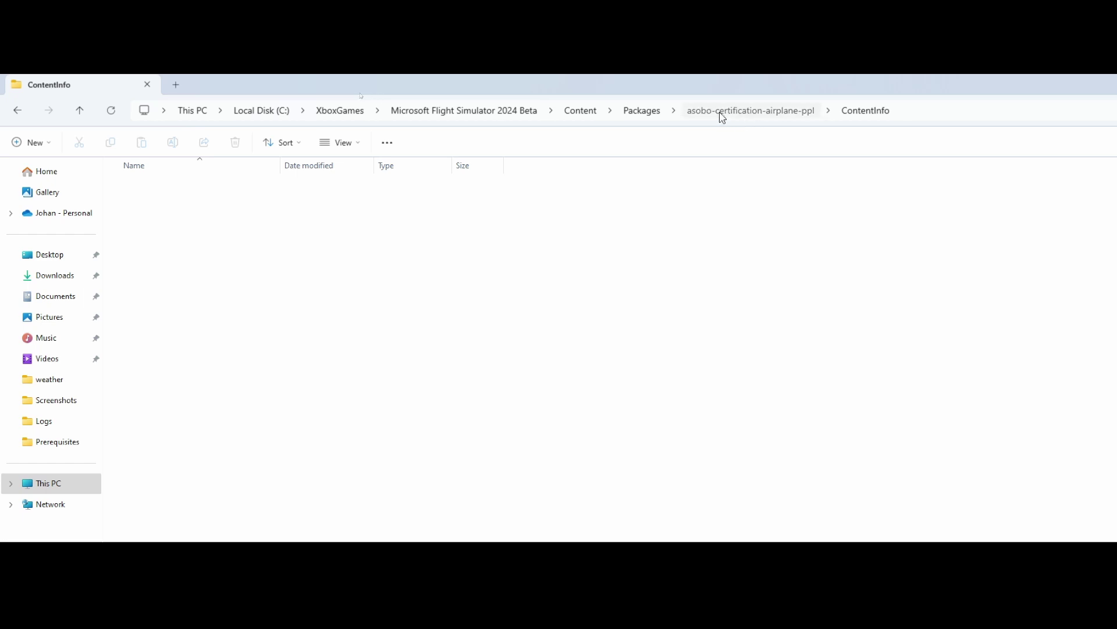
{"action": "left_click", "coordinate": [156, 204]}
{"action": "double_click", "coordinate": [156, 204]}
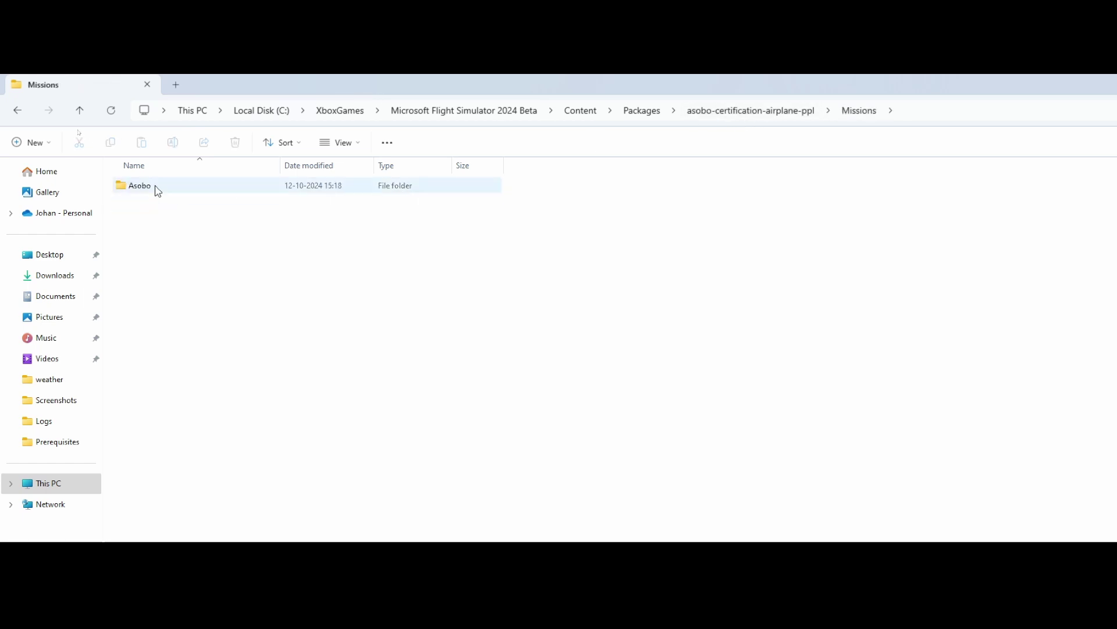
{"action": "double_click", "coordinate": [157, 187]}
{"action": "double_click", "coordinate": [156, 187]}
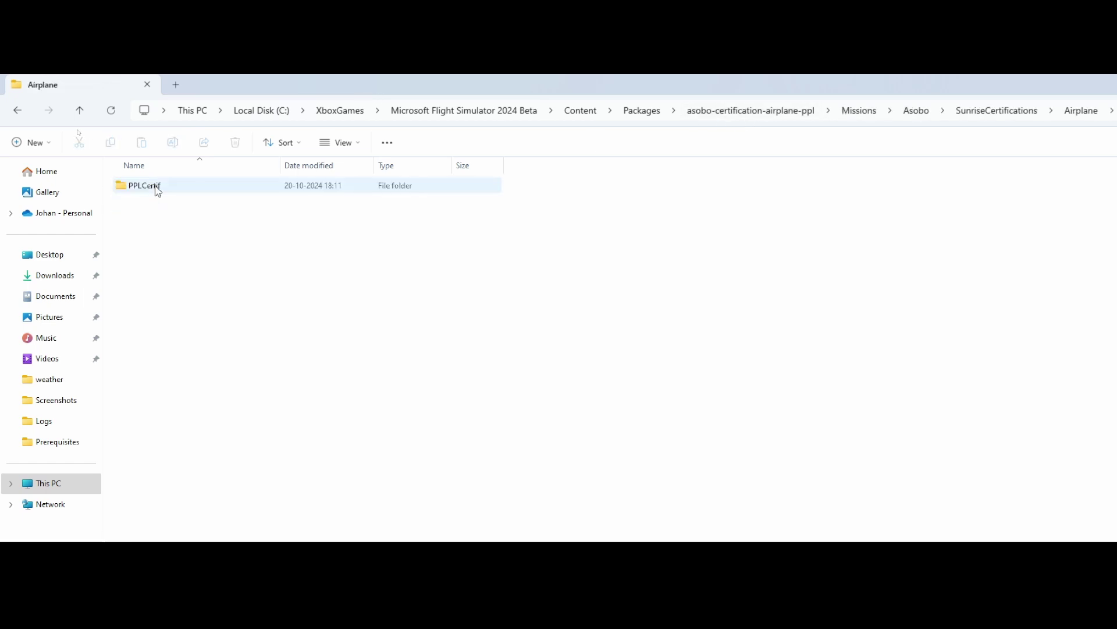
{"action": "double_click", "coordinate": [156, 187]}
{"action": "left_click", "coordinate": [156, 188]}
{"action": "double_click", "coordinate": [156, 187]}
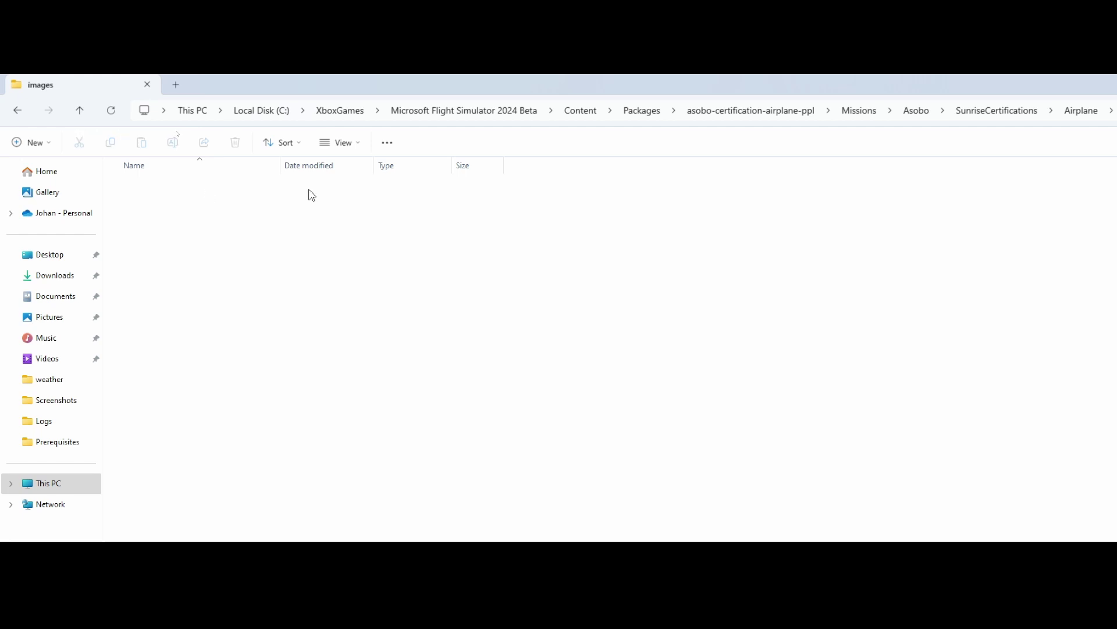
{"action": "left_click", "coordinate": [643, 115]}
Scroll the Packages list down to asobo-input-profiles-pc and open it
{"action": "scroll", "coordinate": [380, 332], "scroll_direction": "down", "scroll_amount": 3}
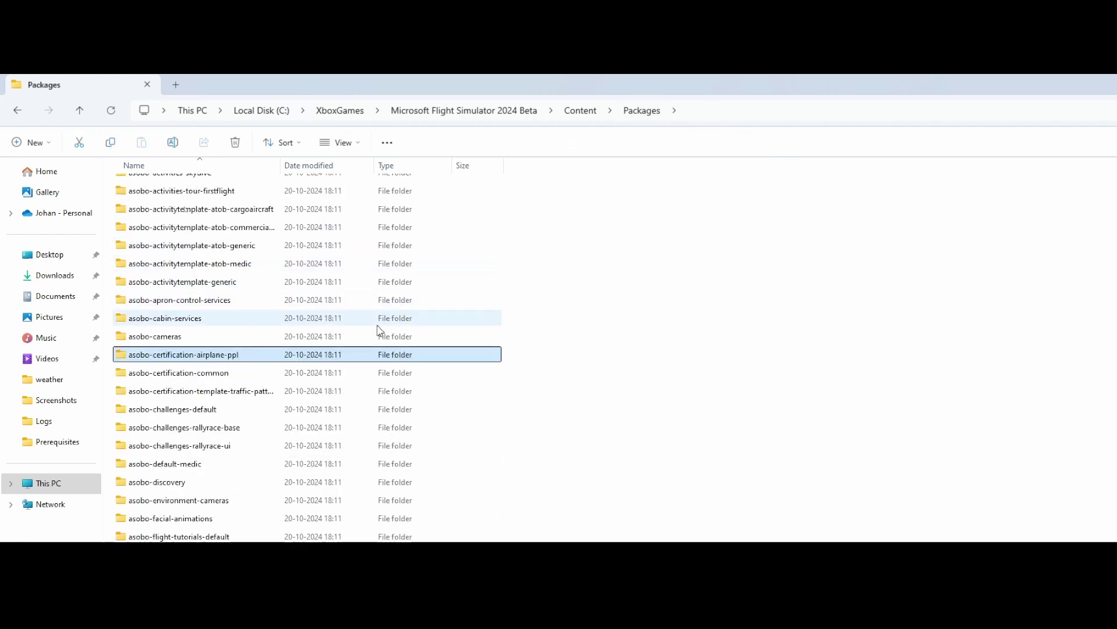
{"action": "scroll", "coordinate": [320, 440], "scroll_direction": "down", "scroll_amount": 1}
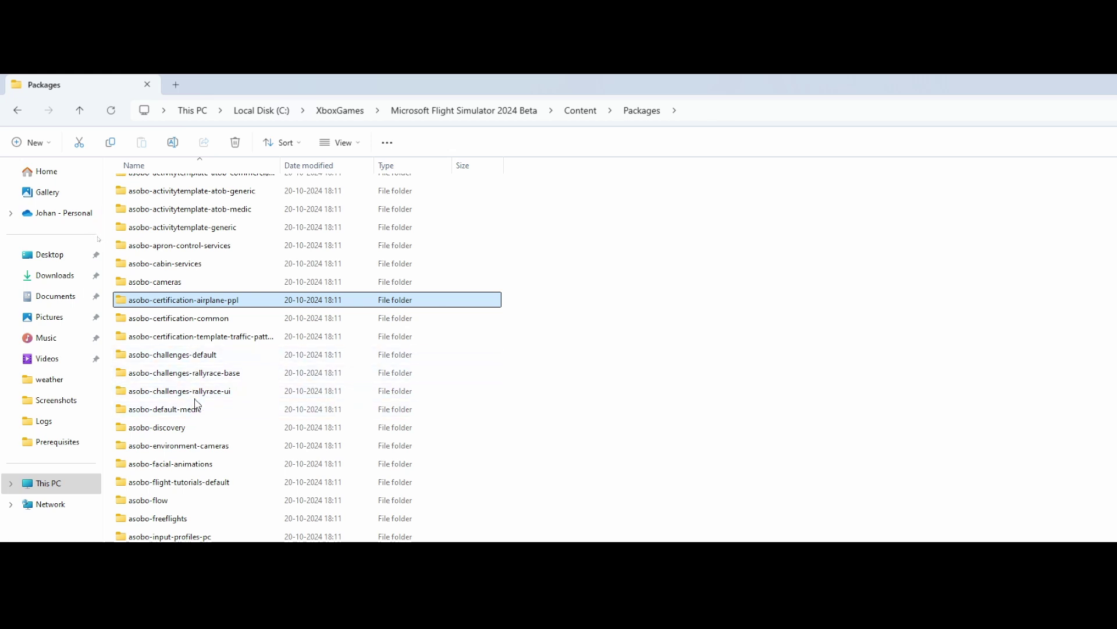
{"action": "scroll", "coordinate": [190, 396], "scroll_direction": "down", "scroll_amount": 1}
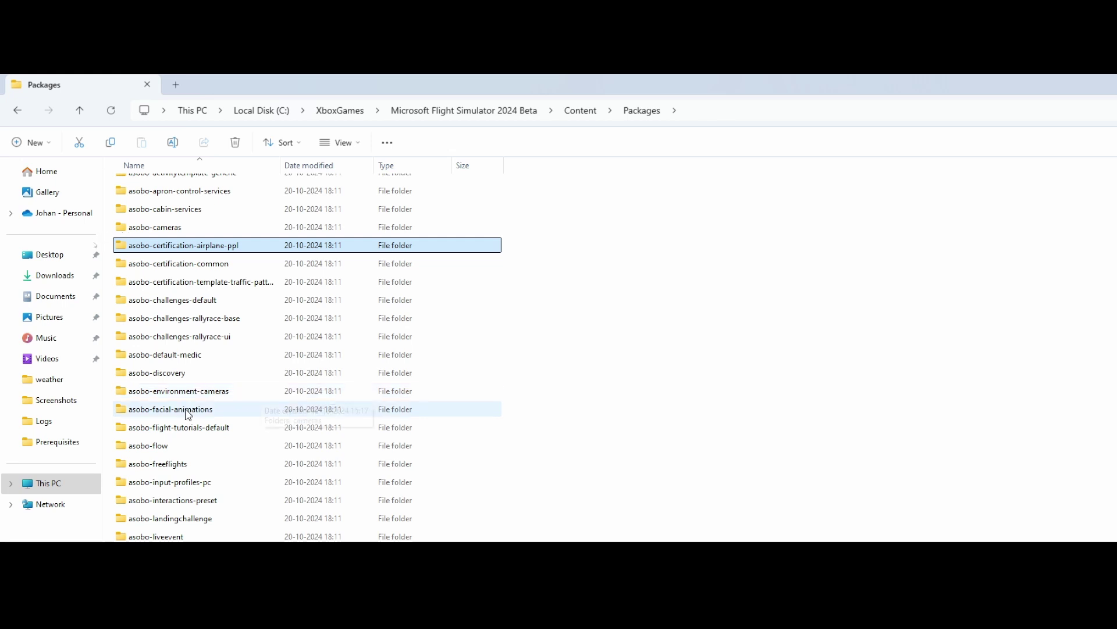
{"action": "scroll", "coordinate": [233, 416], "scroll_direction": "down", "scroll_amount": 1}
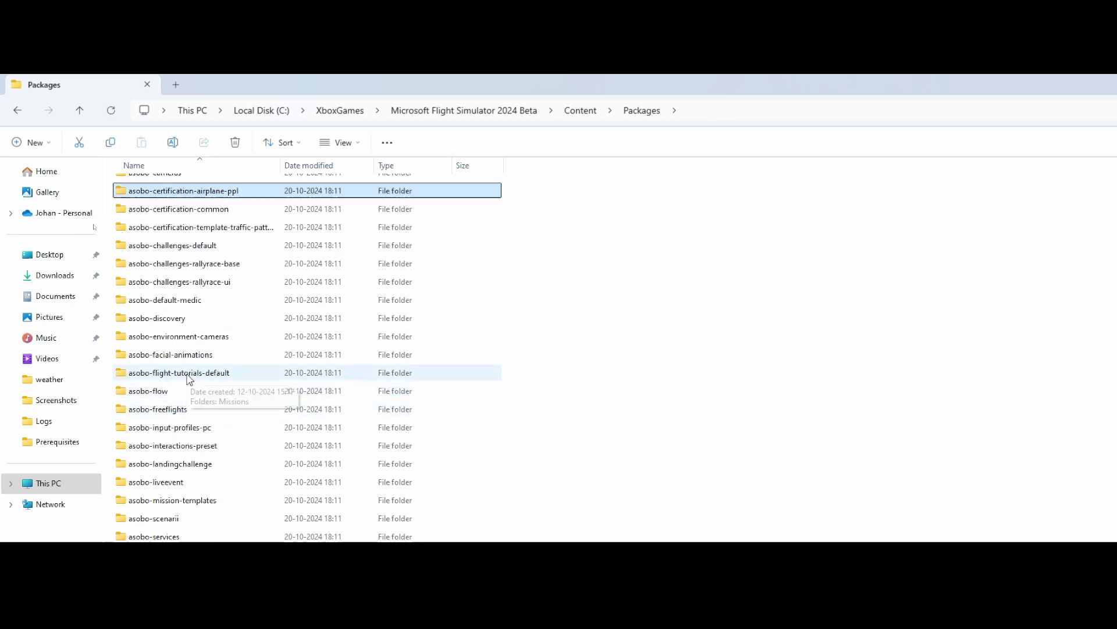
{"action": "scroll", "coordinate": [189, 379], "scroll_direction": "down", "scroll_amount": 1}
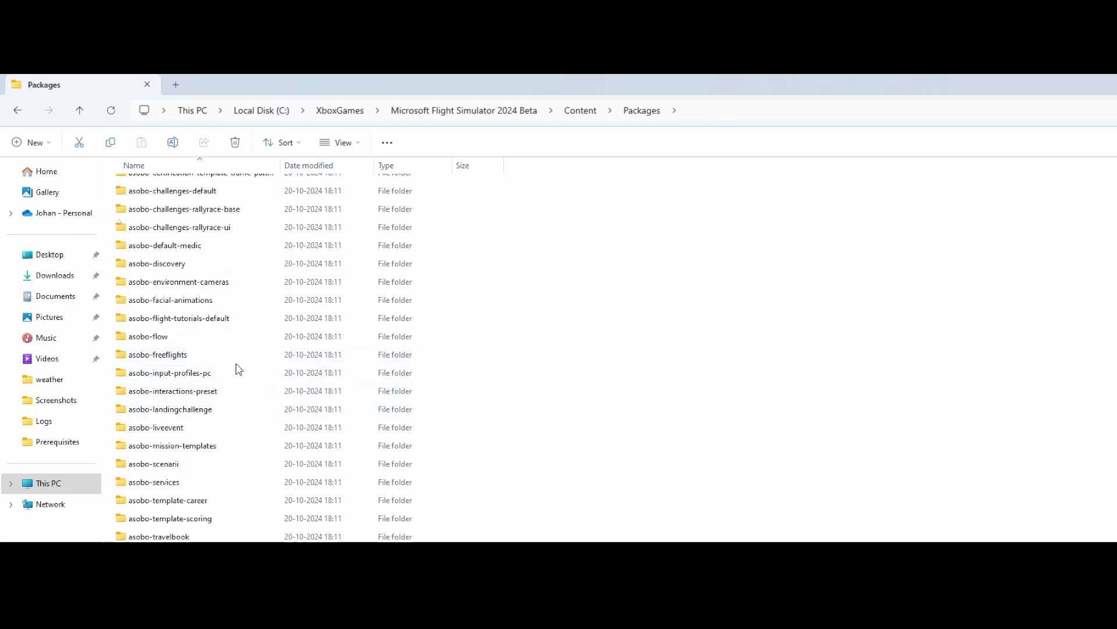
{"action": "left_click", "coordinate": [173, 377]}
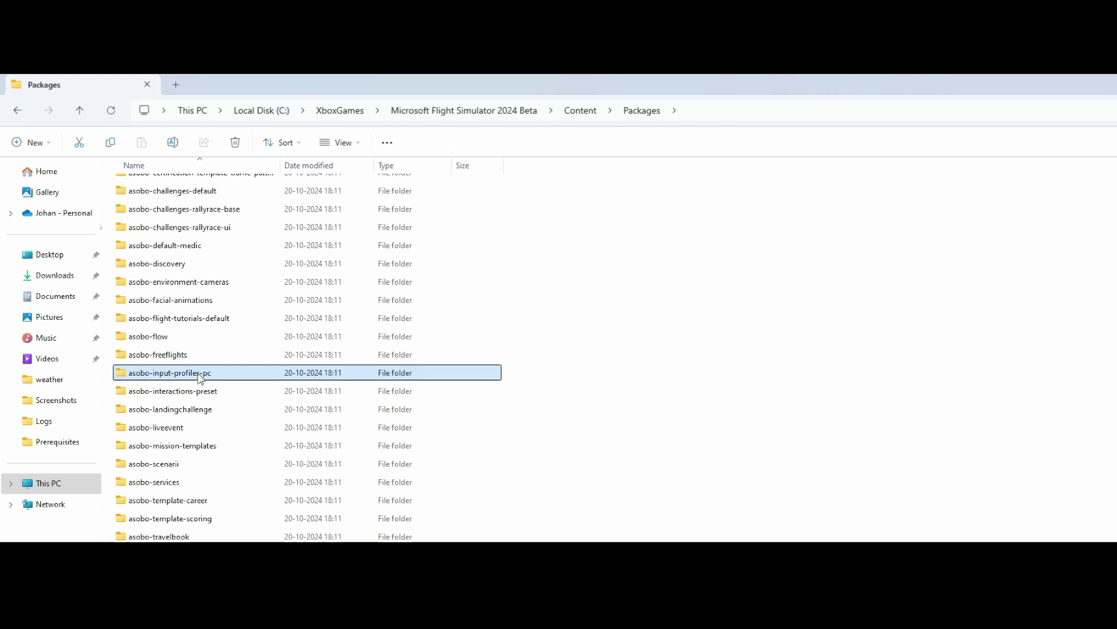
{"action": "double_click", "coordinate": [193, 378]}
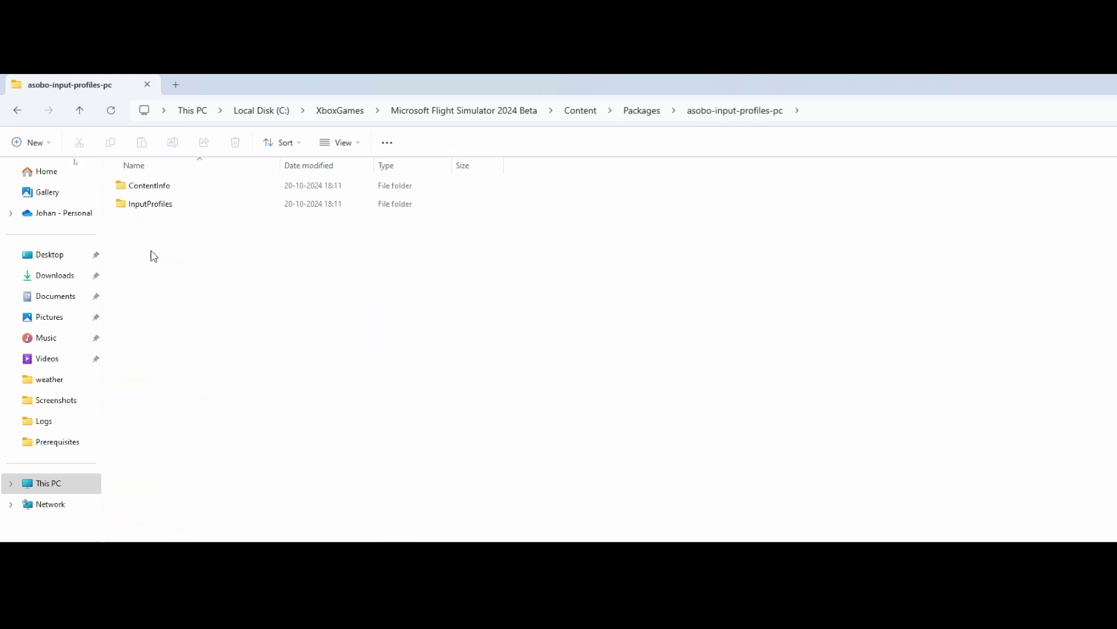
Open InputProfiles\T.16000M, find it empty, and go back to asobo-input-profiles-pc
{"action": "left_click", "coordinate": [142, 209]}
{"action": "double_click", "coordinate": [142, 208]}
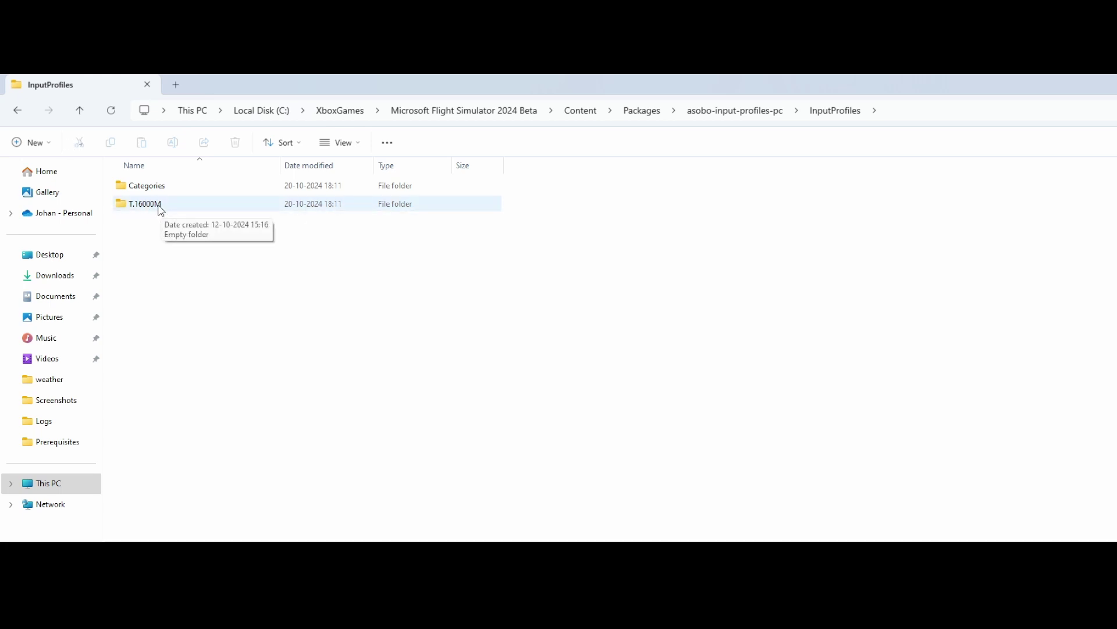
{"action": "double_click", "coordinate": [152, 204]}
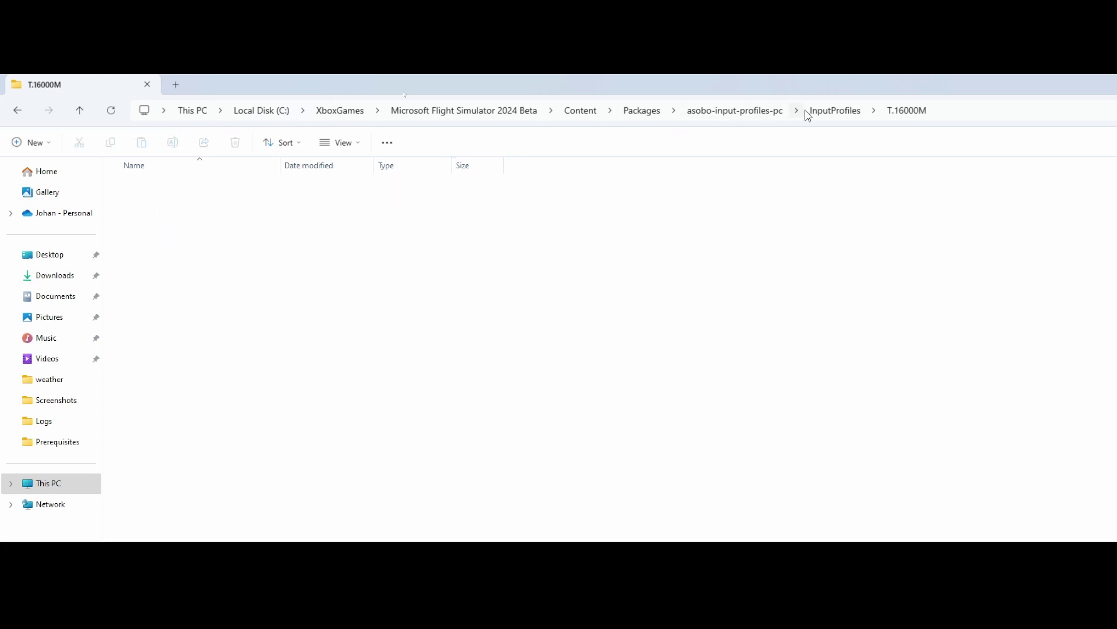
{"action": "left_click", "coordinate": [747, 115]}
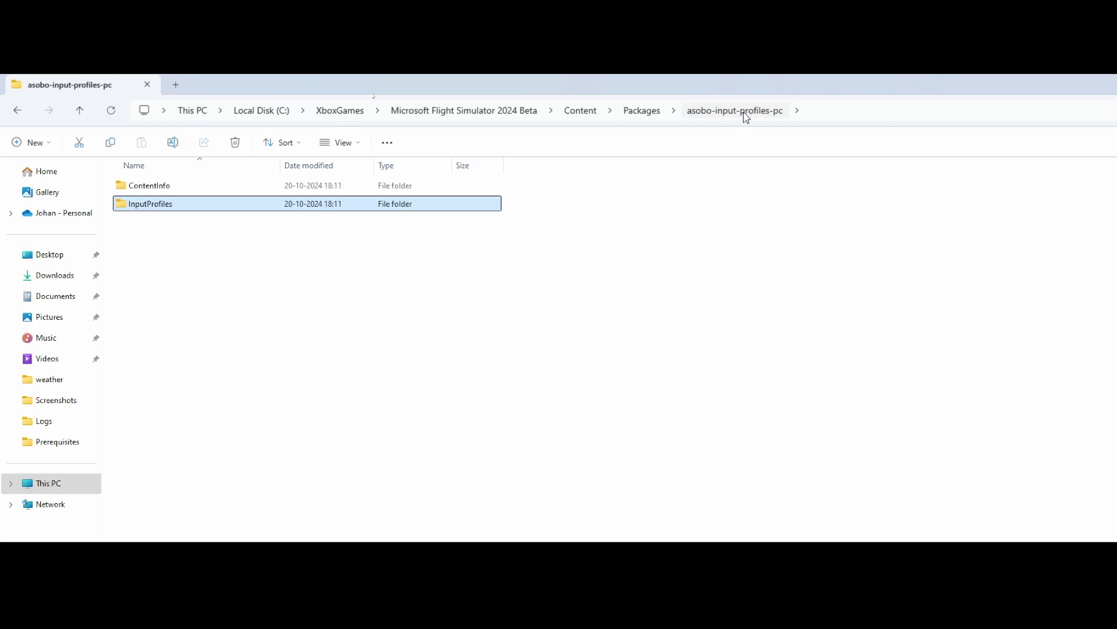
Check asobo-interactions-preset's InteractionsPreset\Asobo folder, then return to Packages
{"action": "left_click", "coordinate": [629, 117]}
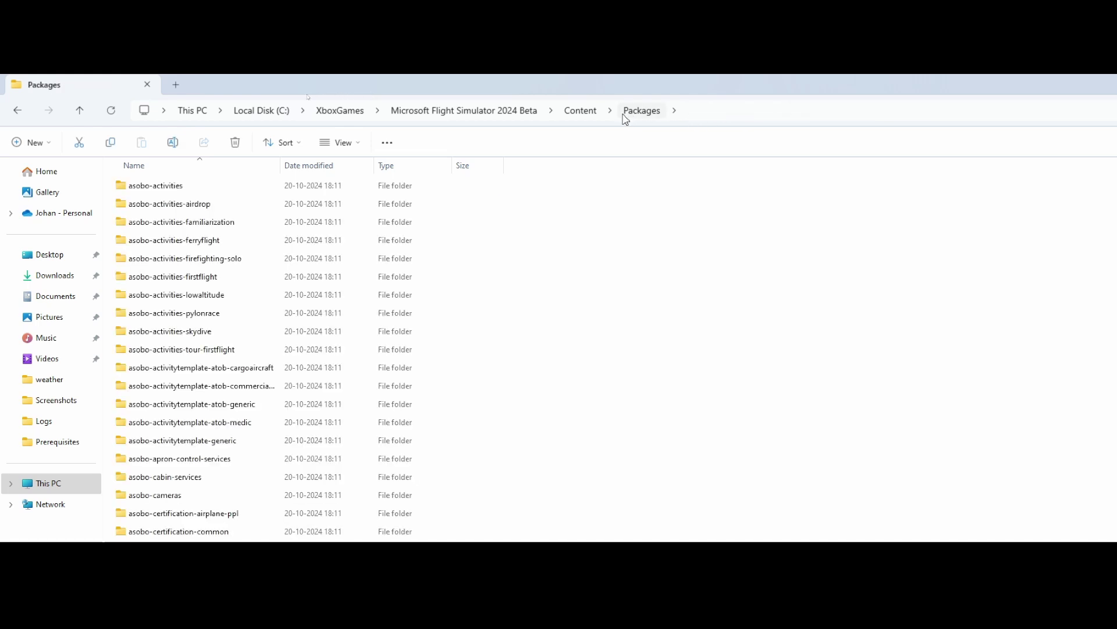
{"action": "scroll", "coordinate": [265, 357], "scroll_direction": "down", "scroll_amount": 7}
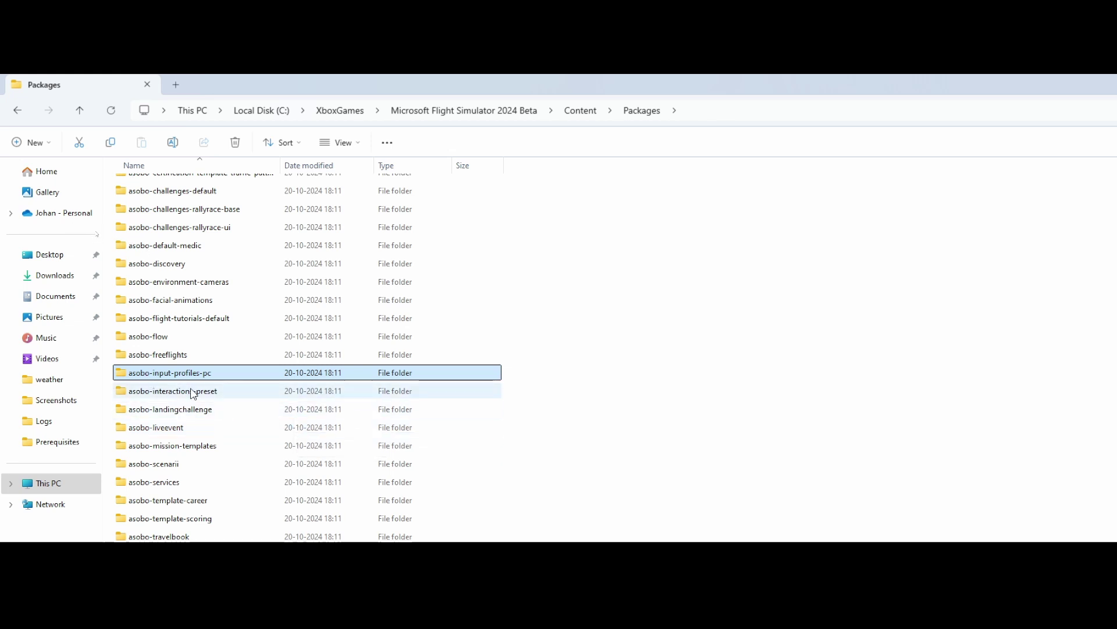
{"action": "left_click", "coordinate": [193, 394]}
{"action": "double_click", "coordinate": [193, 394]}
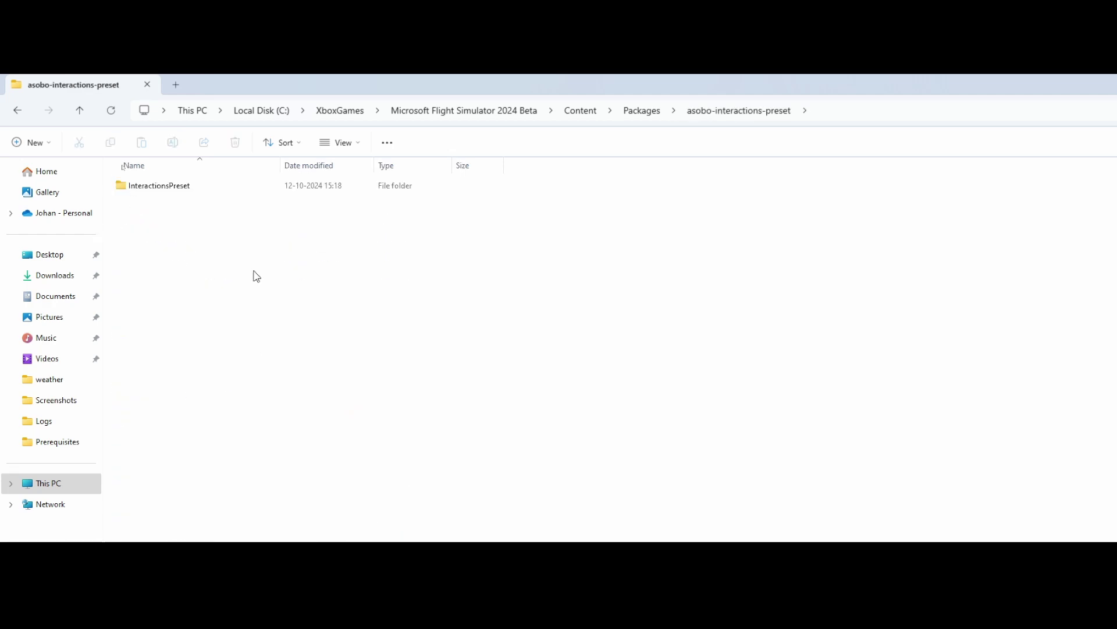
{"action": "double_click", "coordinate": [165, 185]}
{"action": "double_click", "coordinate": [166, 187]}
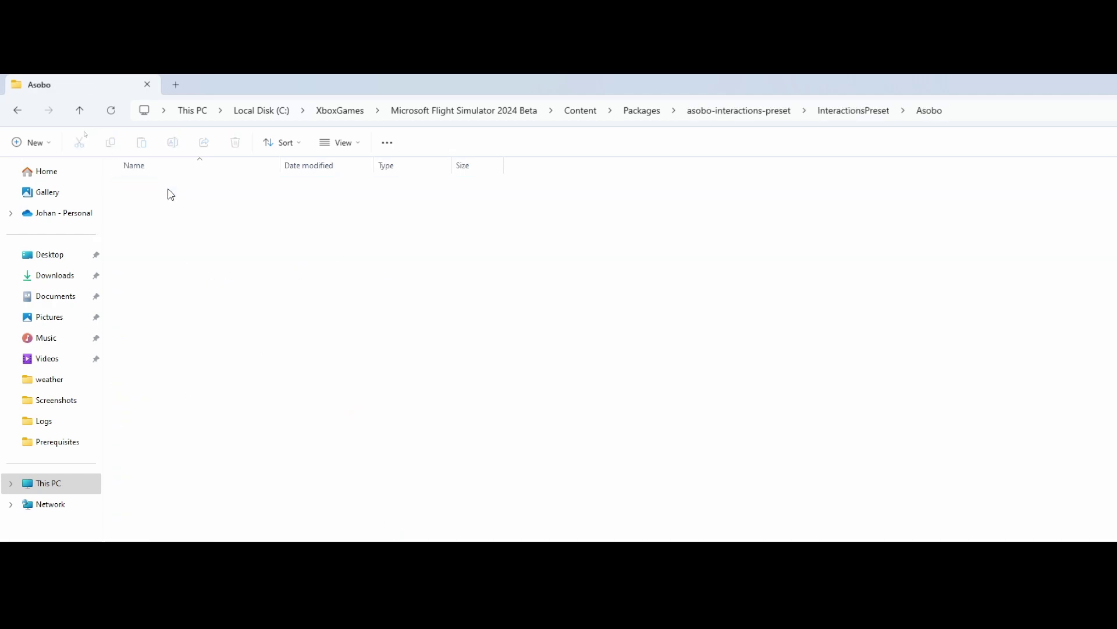
{"action": "left_click", "coordinate": [650, 117]}
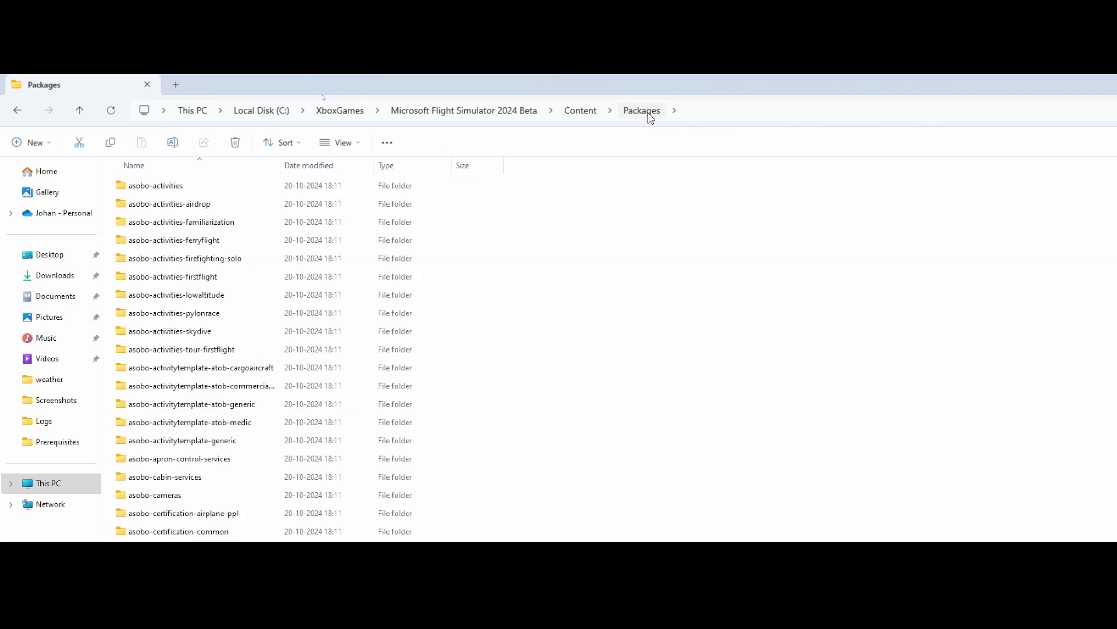
Open asobo-landingchallenge\Missions\Asobo\LandingChallenges\default, which is empty
{"action": "scroll", "coordinate": [215, 464], "scroll_direction": "down", "scroll_amount": 5}
{"action": "scroll", "coordinate": [277, 430], "scroll_direction": "down", "scroll_amount": 3}
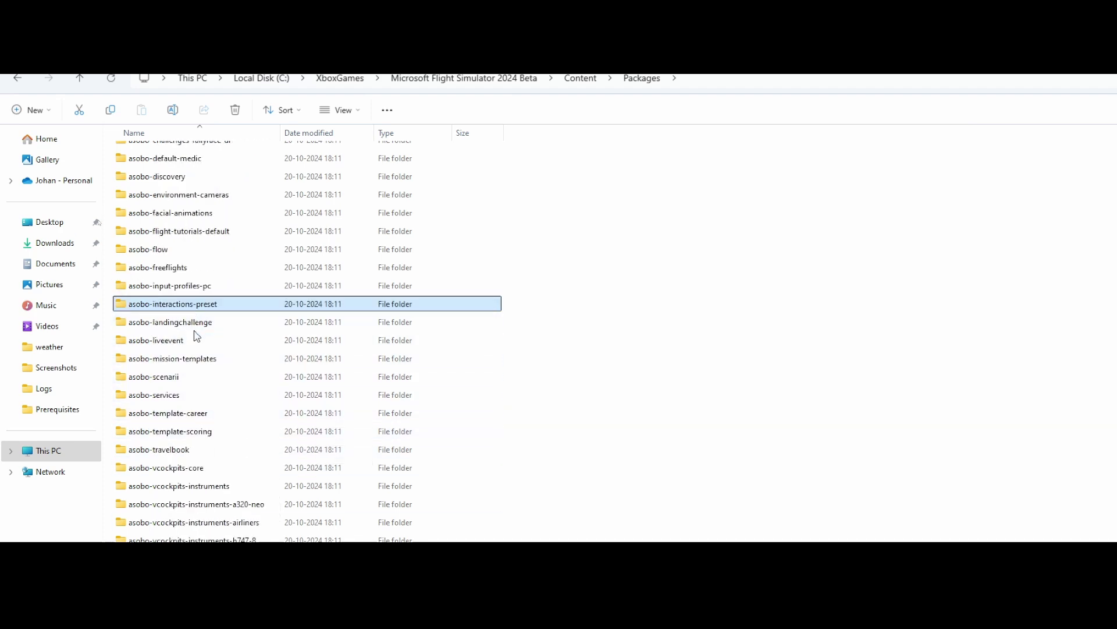
{"action": "left_click", "coordinate": [200, 326]}
{"action": "double_click", "coordinate": [200, 327]}
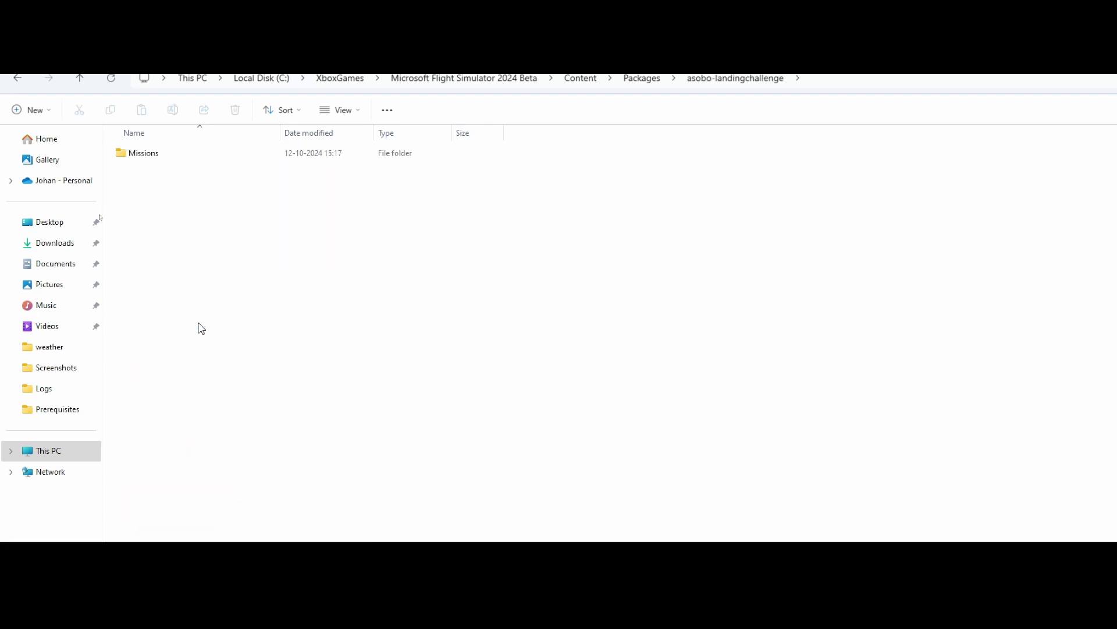
{"action": "double_click", "coordinate": [150, 153]}
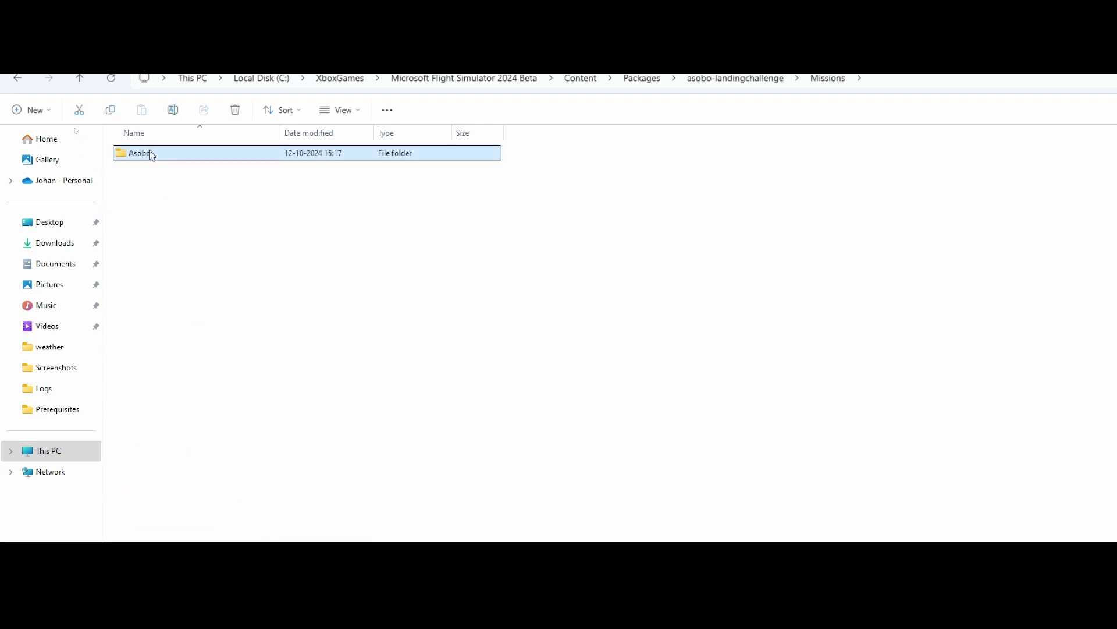
{"action": "double_click", "coordinate": [151, 154]}
{"action": "double_click", "coordinate": [149, 154]}
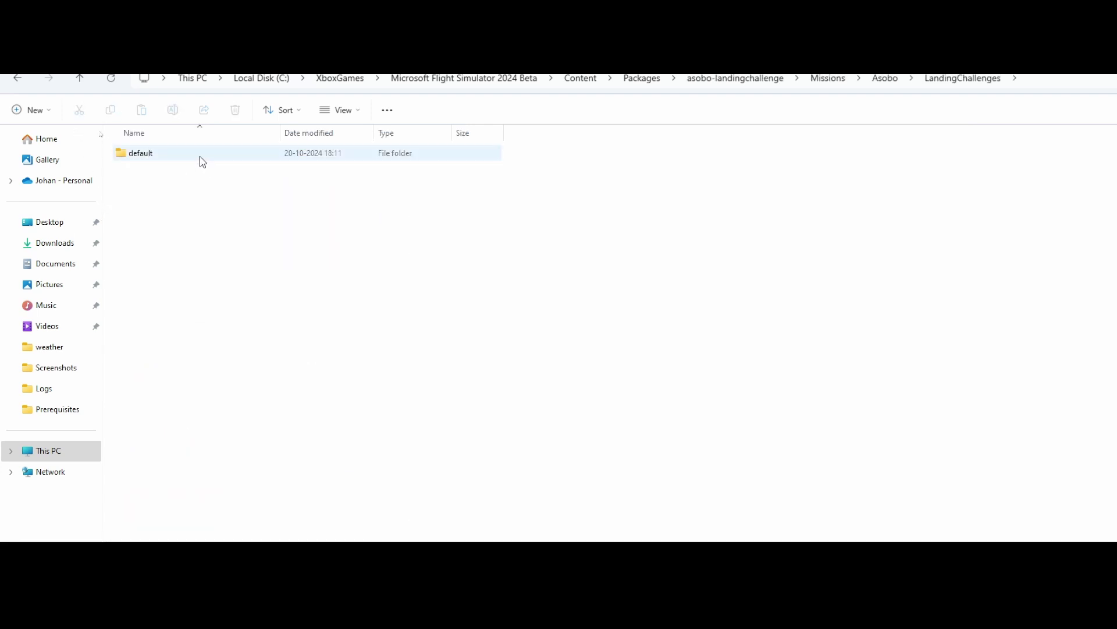
{"action": "double_click", "coordinate": [201, 156]}
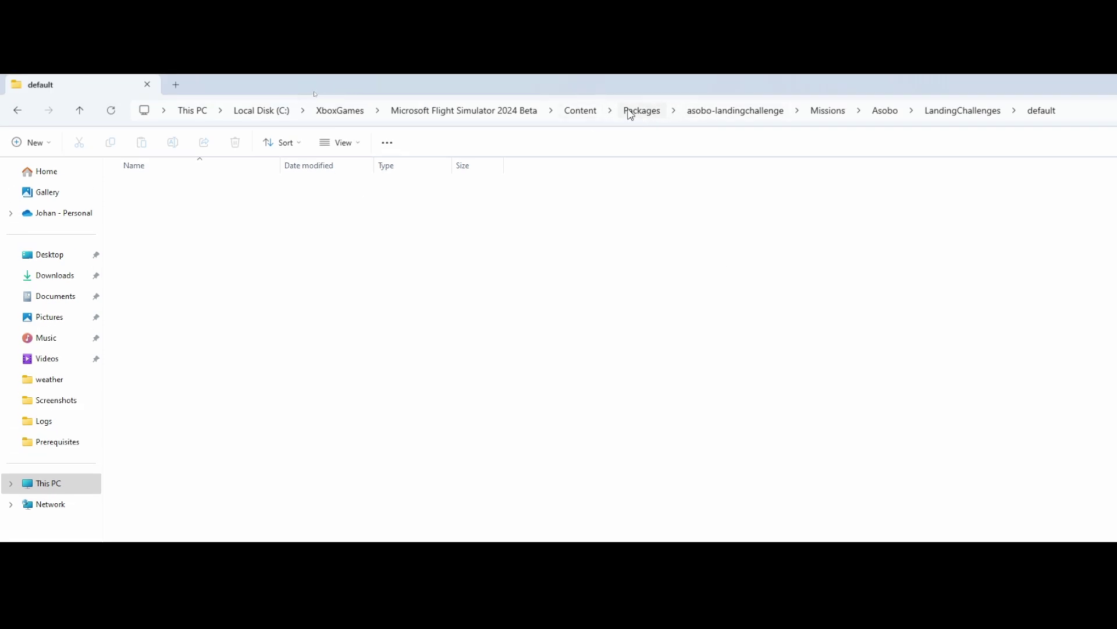
Return to Packages and scroll down past the asobo packages to bf-pgg
{"action": "left_click", "coordinate": [631, 111]}
{"action": "scroll", "coordinate": [260, 390], "scroll_direction": "down", "scroll_amount": 6}
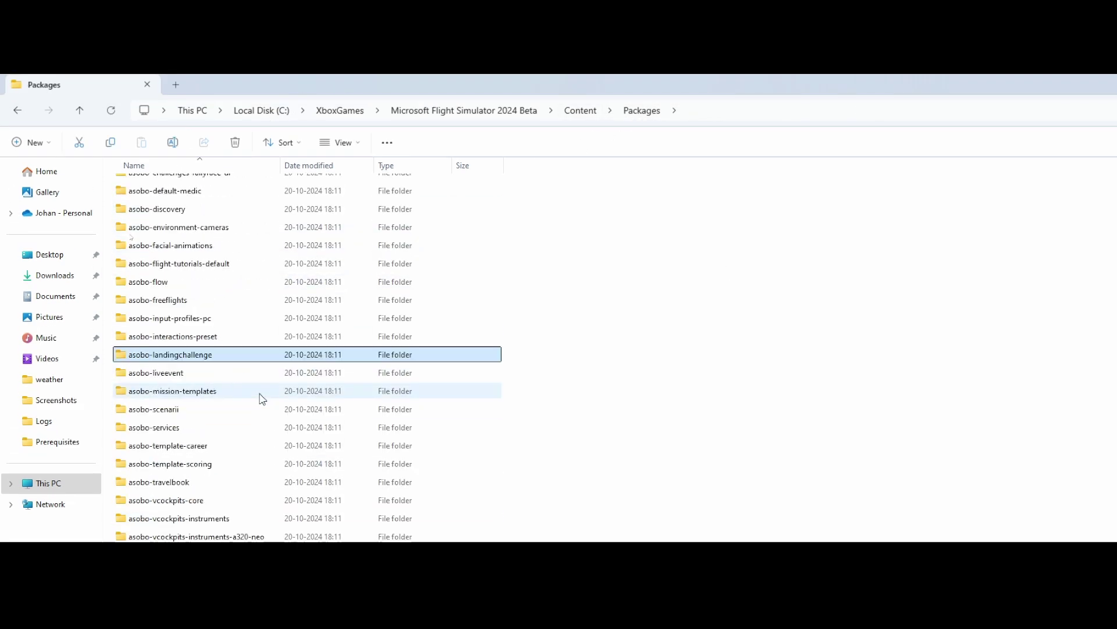
{"action": "scroll", "coordinate": [259, 405], "scroll_direction": "down", "scroll_amount": 3}
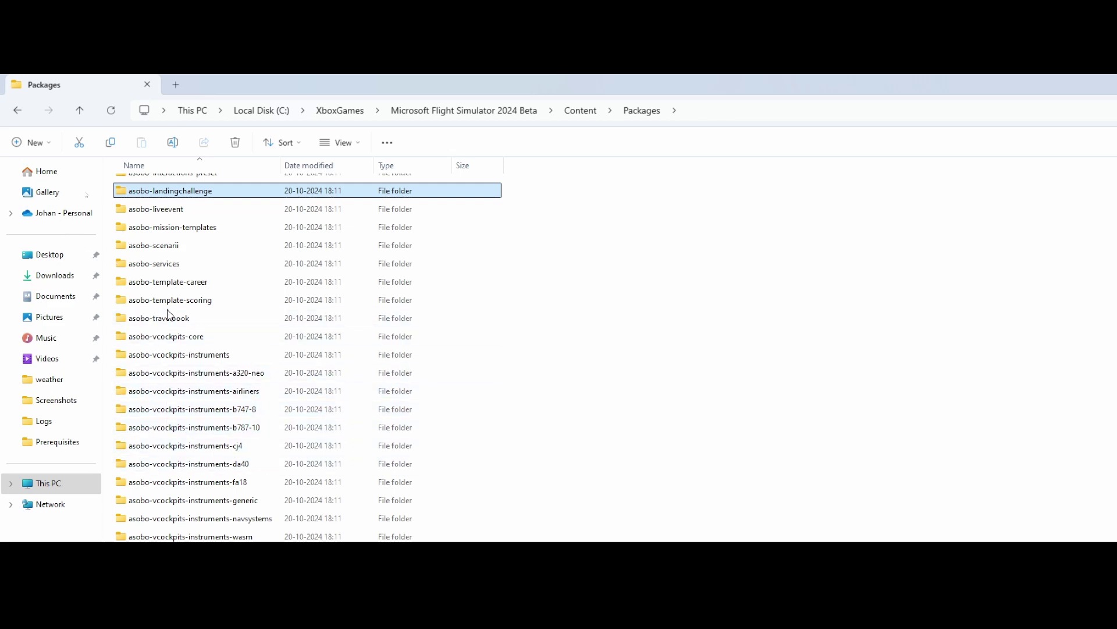
{"action": "scroll", "coordinate": [185, 317], "scroll_direction": "up", "scroll_amount": 1}
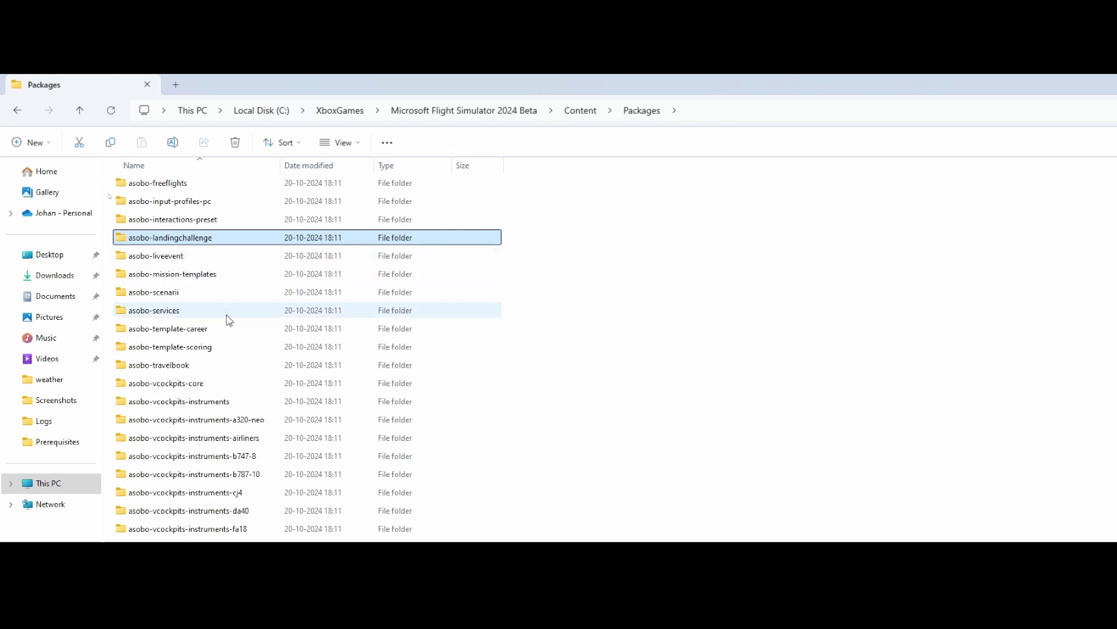
{"action": "scroll", "coordinate": [169, 297], "scroll_direction": "down", "scroll_amount": 1}
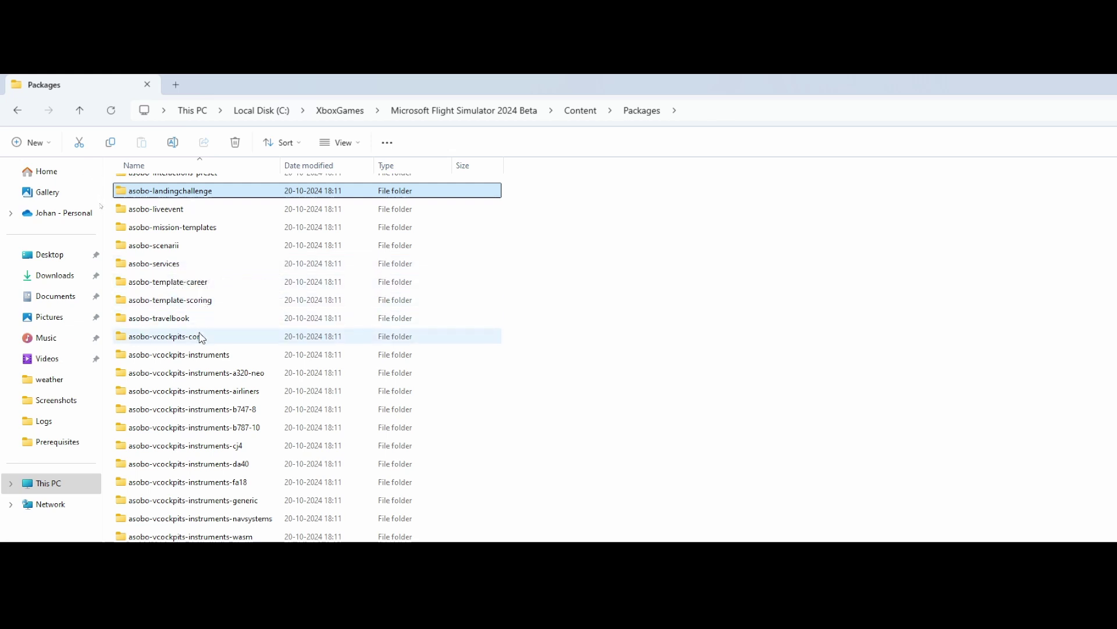
{"action": "scroll", "coordinate": [203, 338], "scroll_direction": "down", "scroll_amount": 1}
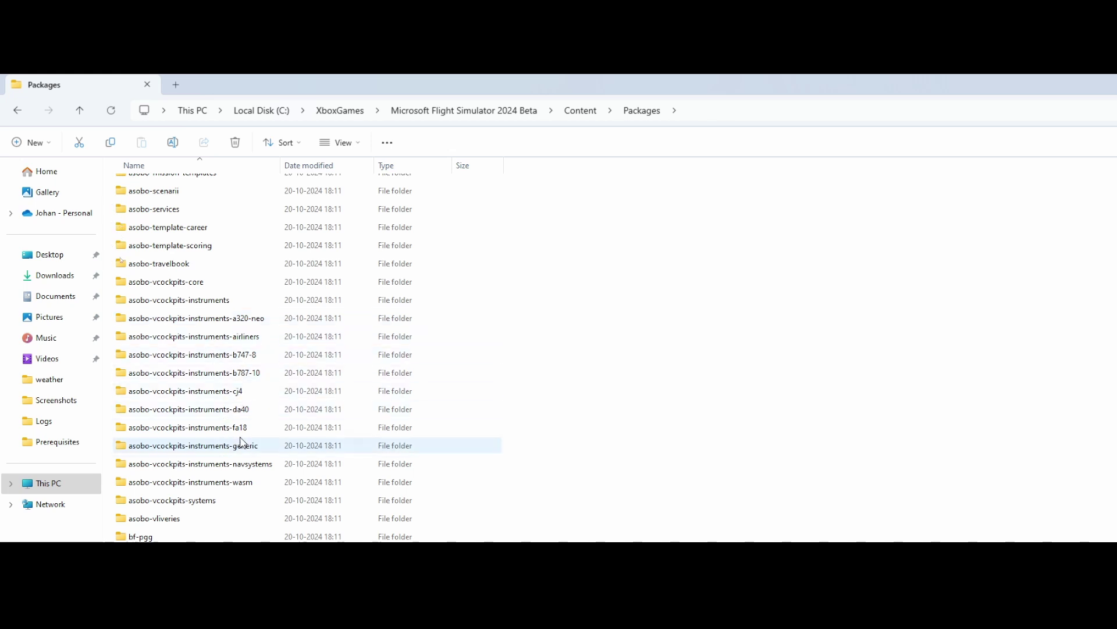
{"action": "scroll", "coordinate": [243, 452], "scroll_direction": "down", "scroll_amount": 1}
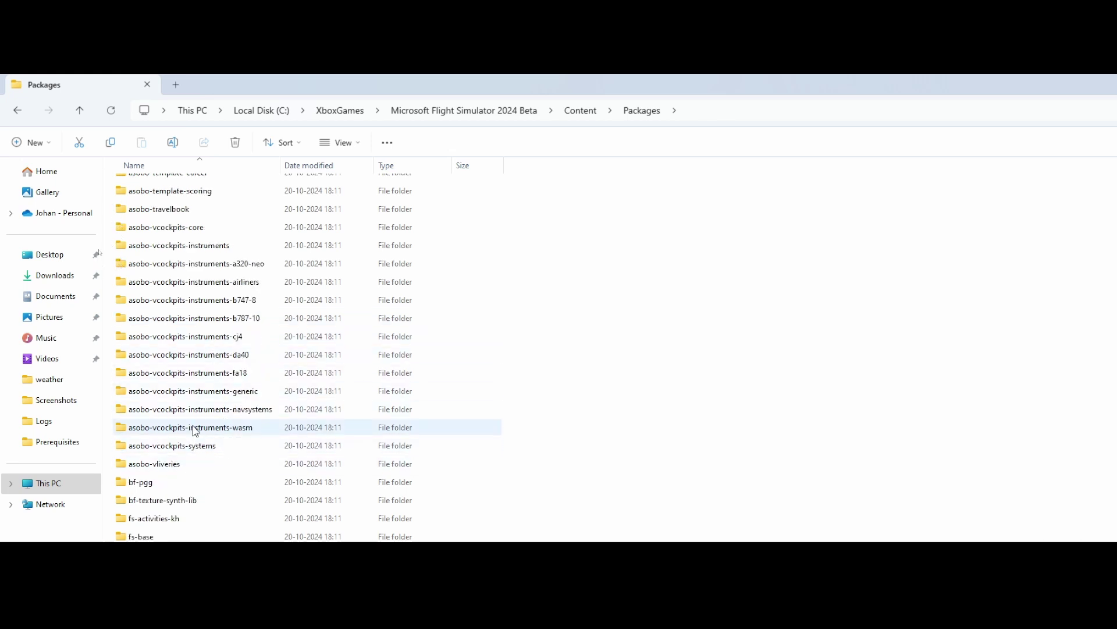
{"action": "scroll", "coordinate": [177, 431], "scroll_direction": "down", "scroll_amount": 3}
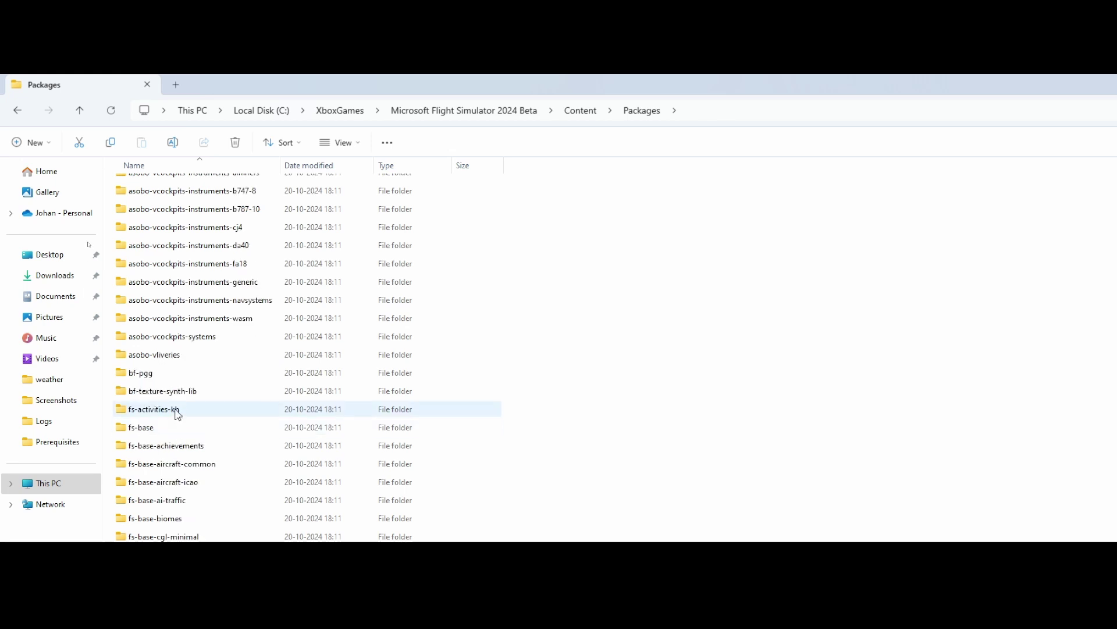
{"action": "scroll", "coordinate": [178, 409], "scroll_direction": "down", "scroll_amount": 1}
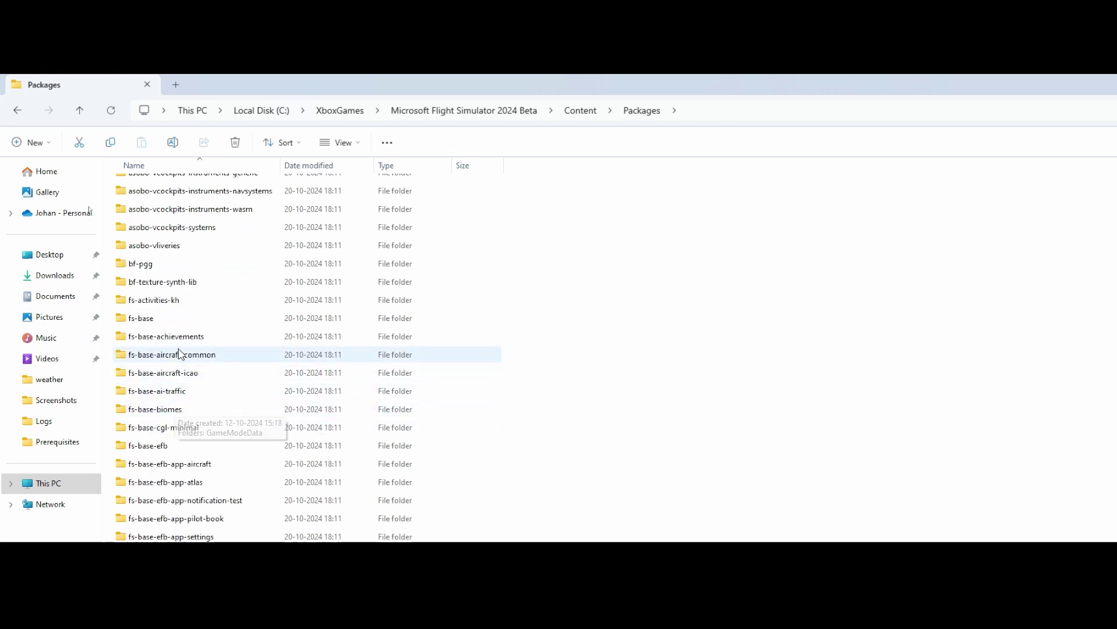
Open bf-pgg, then its PGG and distribution folders
{"action": "double_click", "coordinate": [166, 267]}
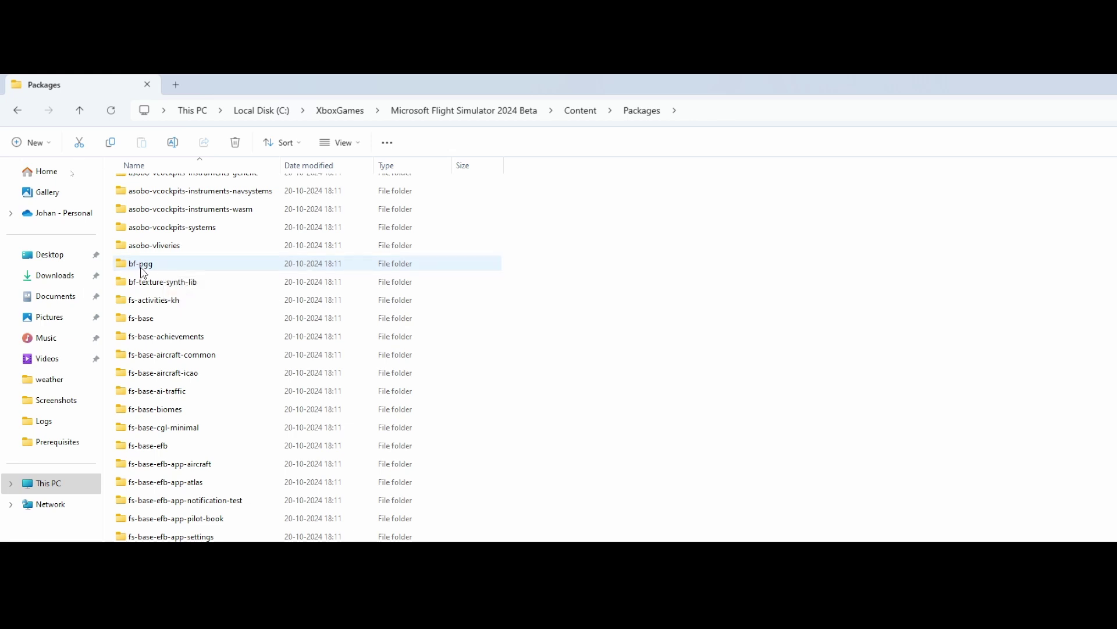
{"action": "double_click", "coordinate": [129, 185]}
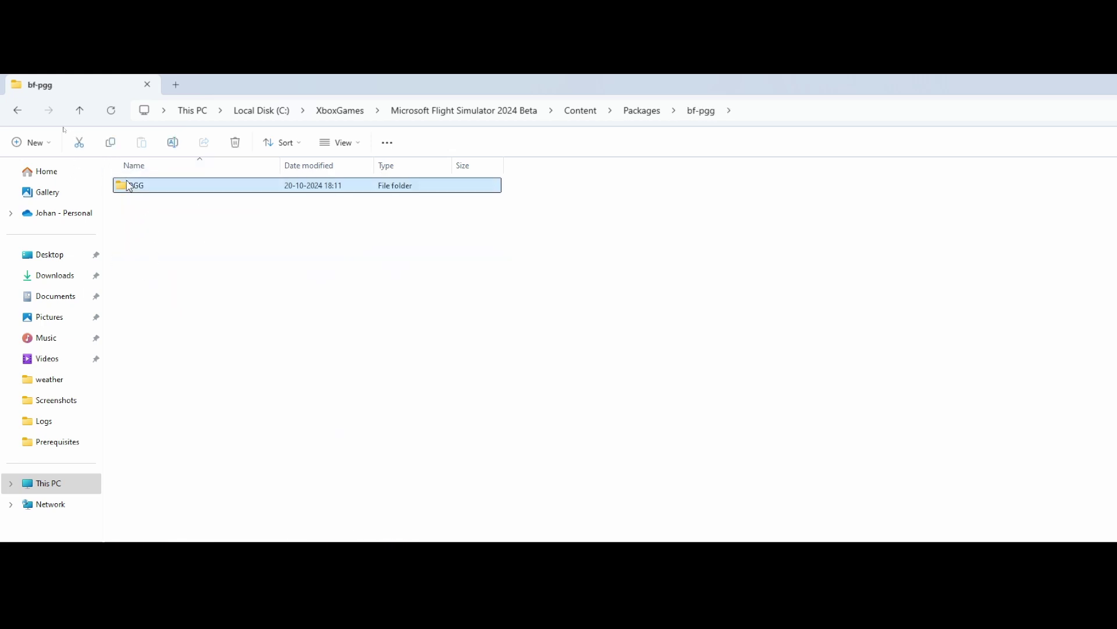
{"action": "double_click", "coordinate": [129, 185]}
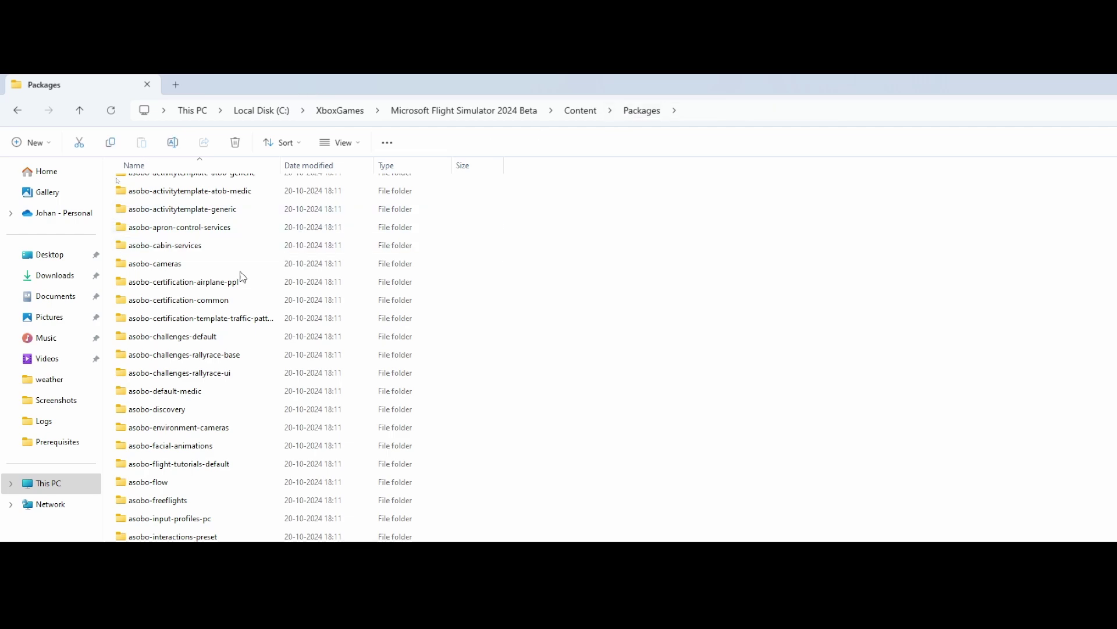
Scroll further down the package list and select the fs-base-soundbanks folder
{"action": "scroll", "coordinate": [243, 277], "scroll_direction": "down", "scroll_amount": 15}
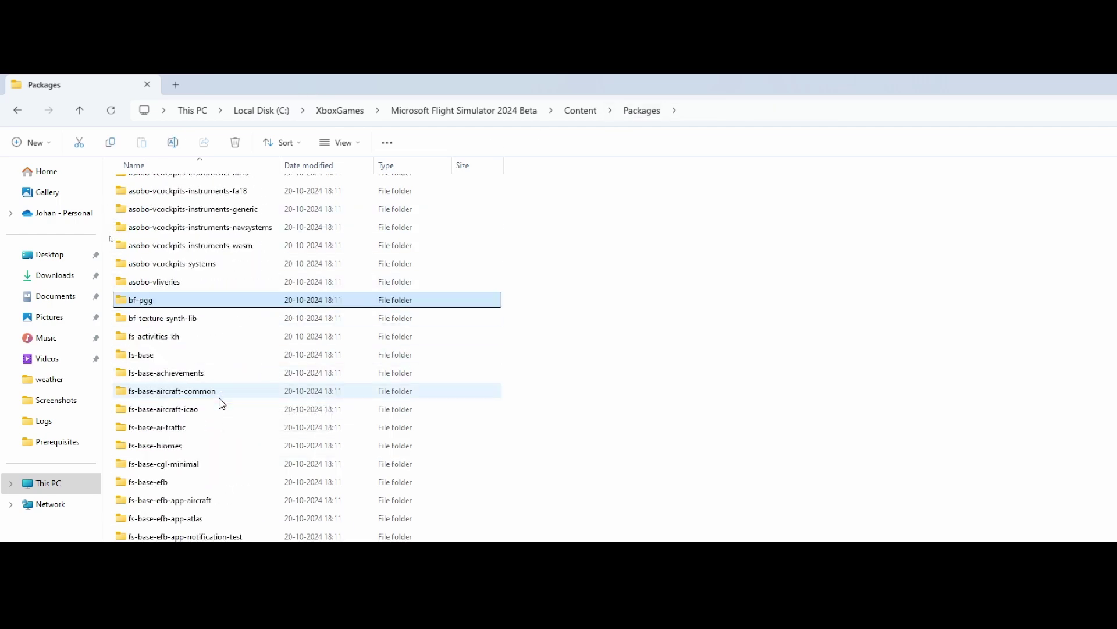
{"action": "scroll", "coordinate": [192, 337], "scroll_direction": "down", "scroll_amount": 1}
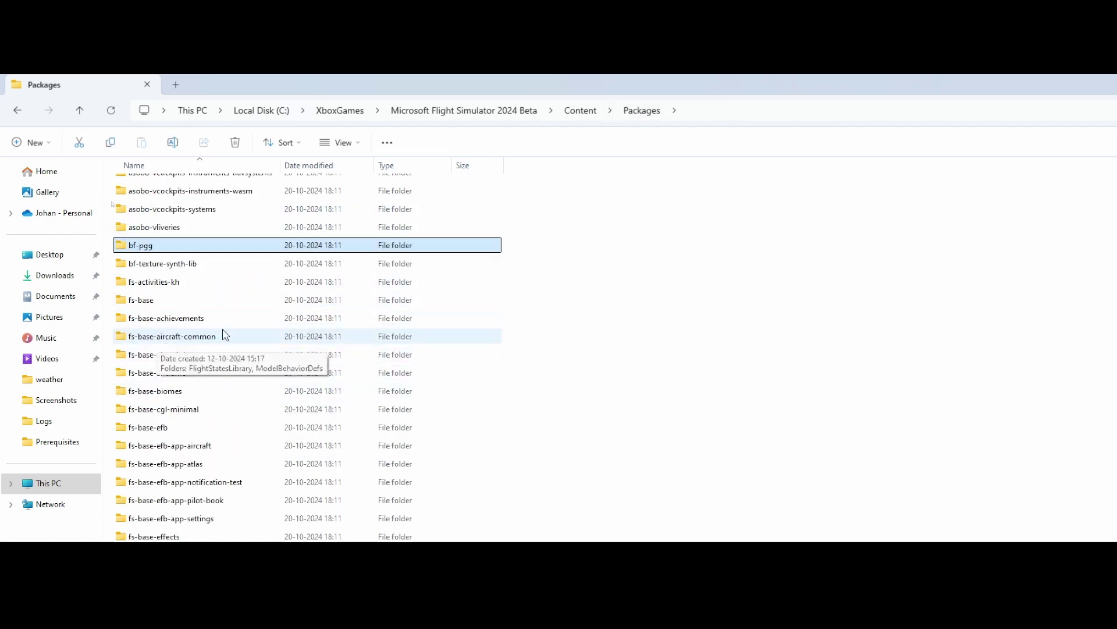
{"action": "scroll", "coordinate": [189, 367], "scroll_direction": "down", "scroll_amount": 1}
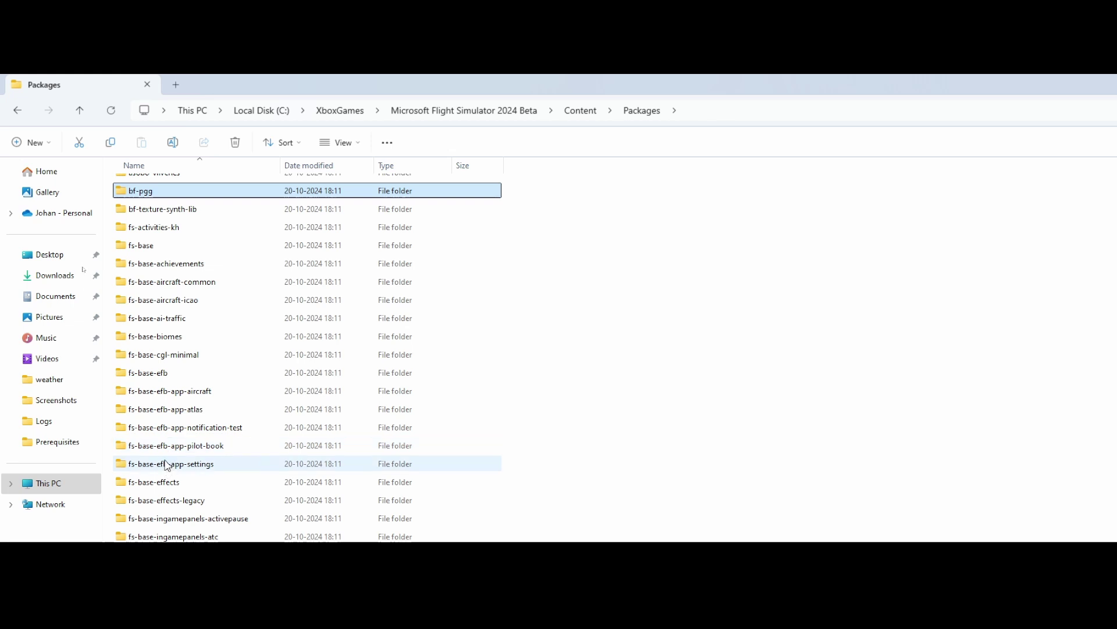
{"action": "scroll", "coordinate": [174, 460], "scroll_direction": "down", "scroll_amount": 1}
{"action": "scroll", "coordinate": [212, 434], "scroll_direction": "down", "scroll_amount": 1}
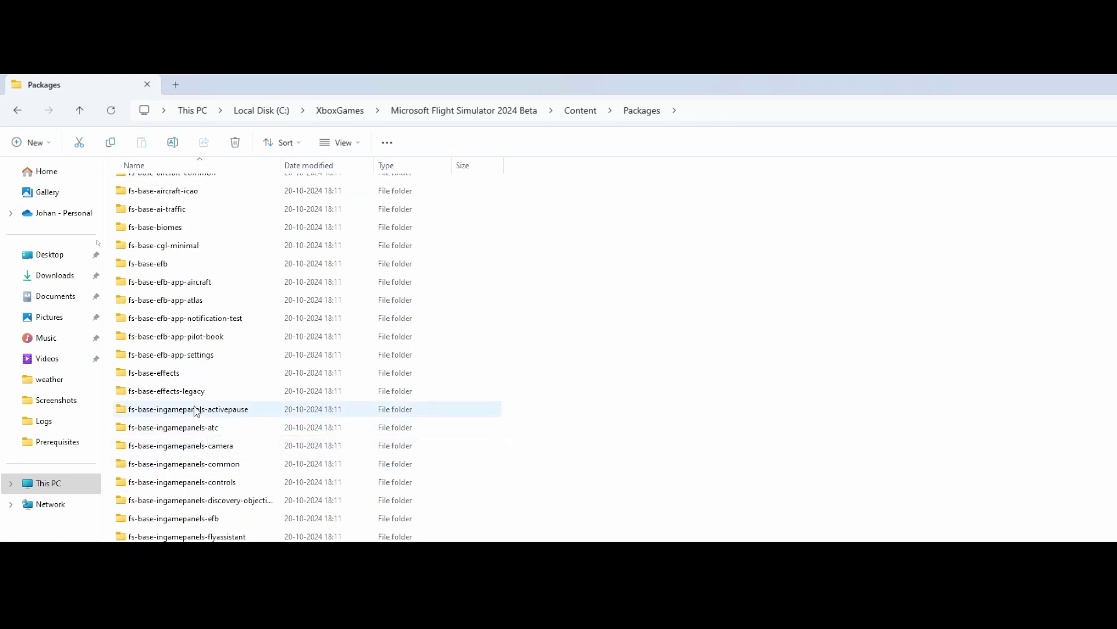
{"action": "scroll", "coordinate": [195, 409], "scroll_direction": "down", "scroll_amount": 1}
{"action": "scroll", "coordinate": [194, 406], "scroll_direction": "down", "scroll_amount": 1}
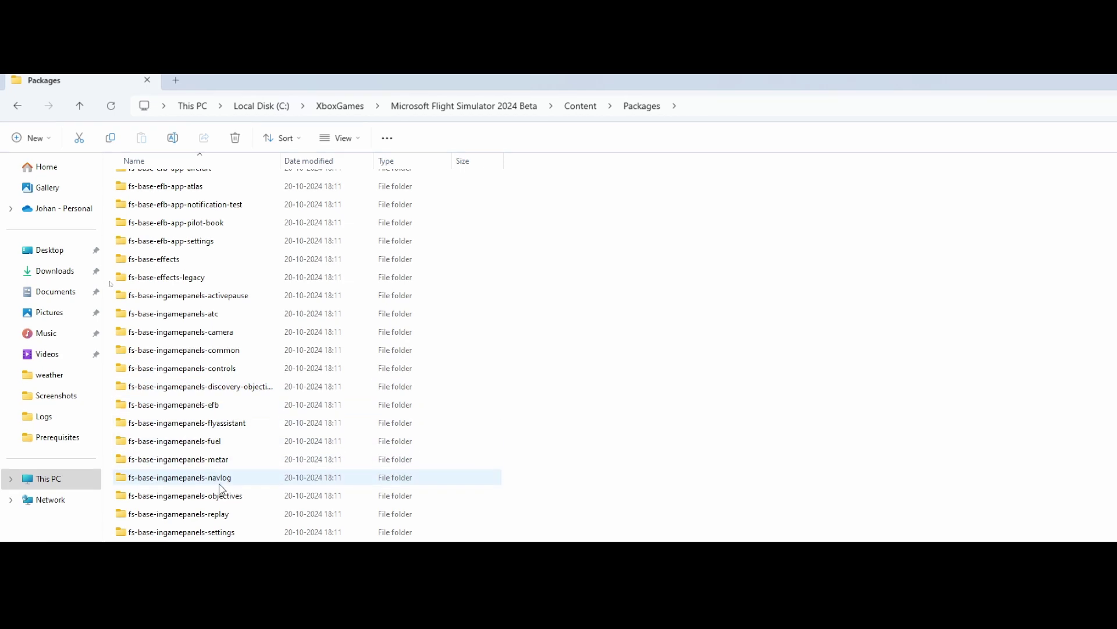
{"action": "scroll", "coordinate": [223, 479], "scroll_direction": "down", "scroll_amount": 1}
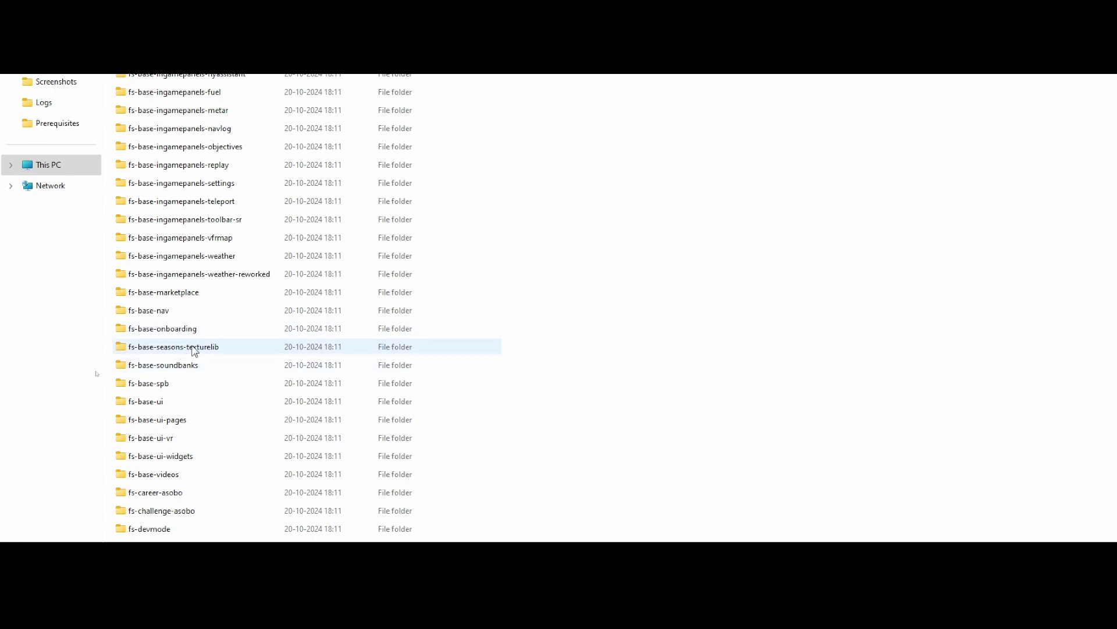
{"action": "left_click", "coordinate": [184, 368]}
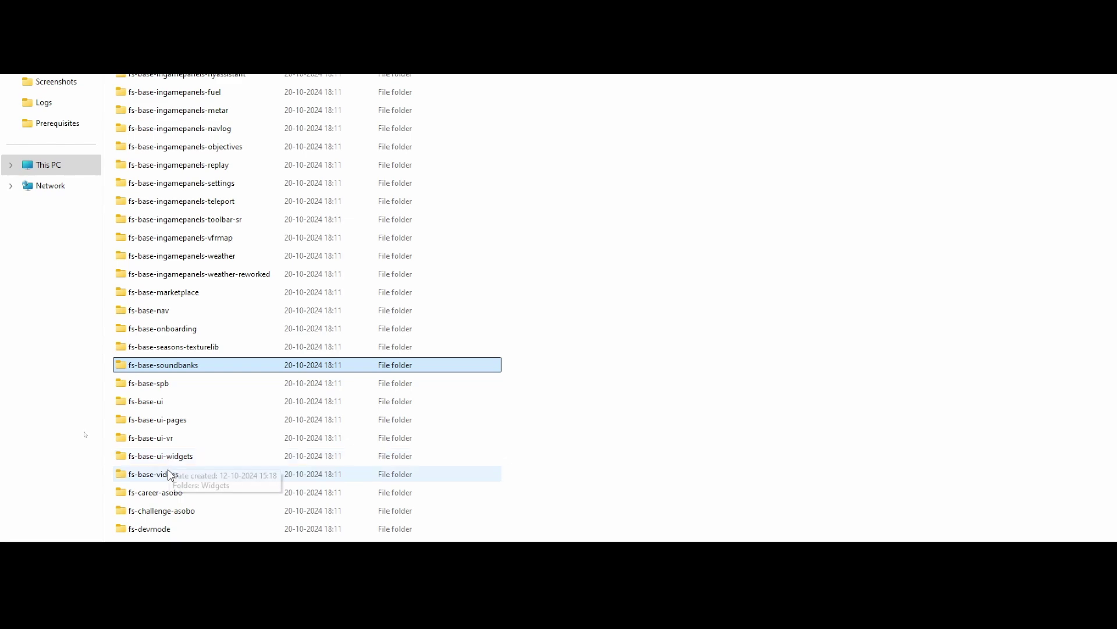
{"action": "scroll", "coordinate": [180, 488], "scroll_direction": "down", "scroll_amount": 1}
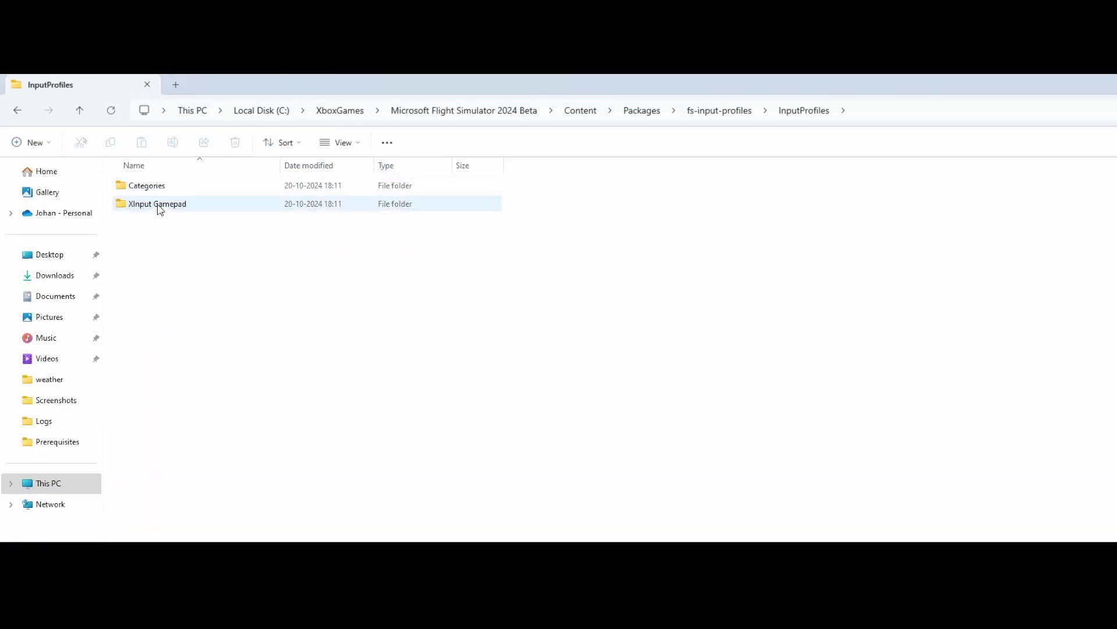
Open the empty XInput Gamepad folder, then back up through fs-input-profiles to Packages
{"action": "left_click", "coordinate": [158, 210]}
{"action": "double_click", "coordinate": [159, 209]}
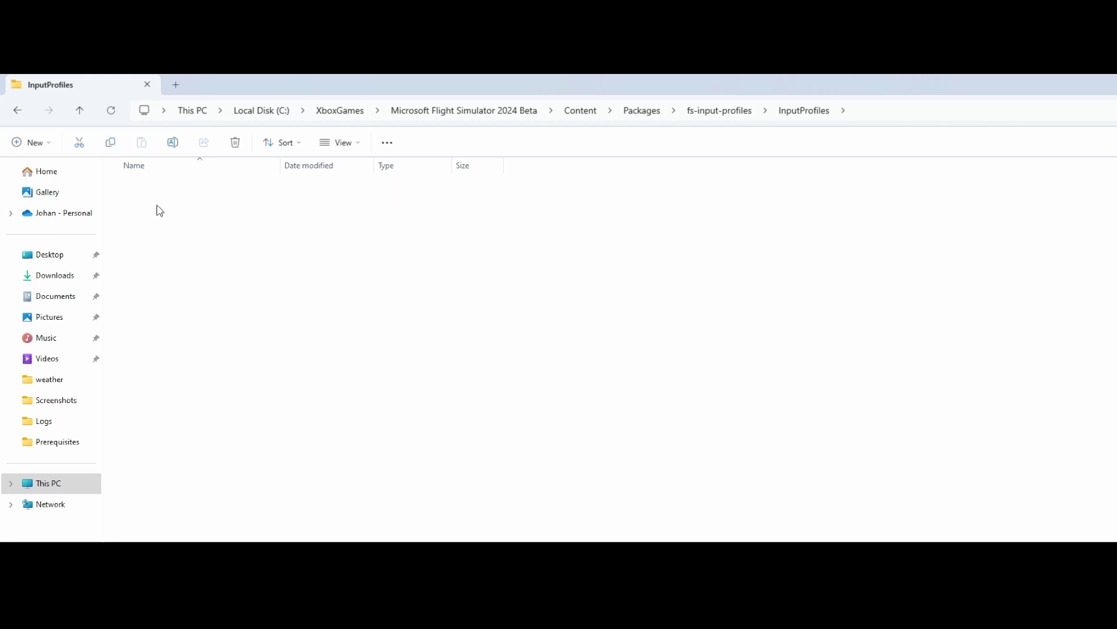
{"action": "left_click", "coordinate": [717, 110]}
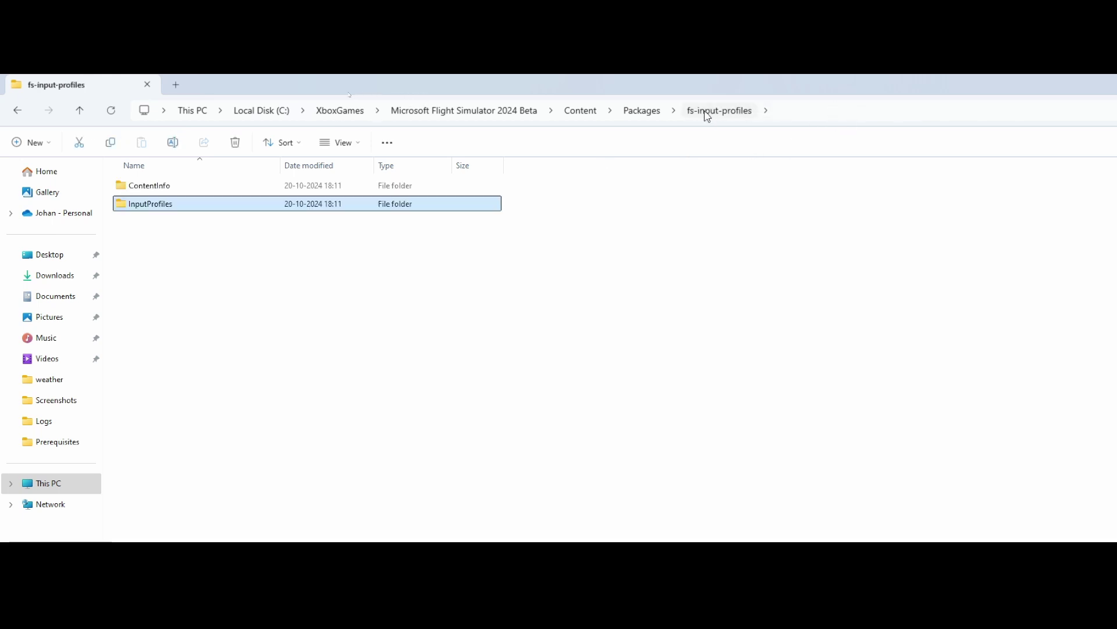
{"action": "left_click", "coordinate": [626, 110]}
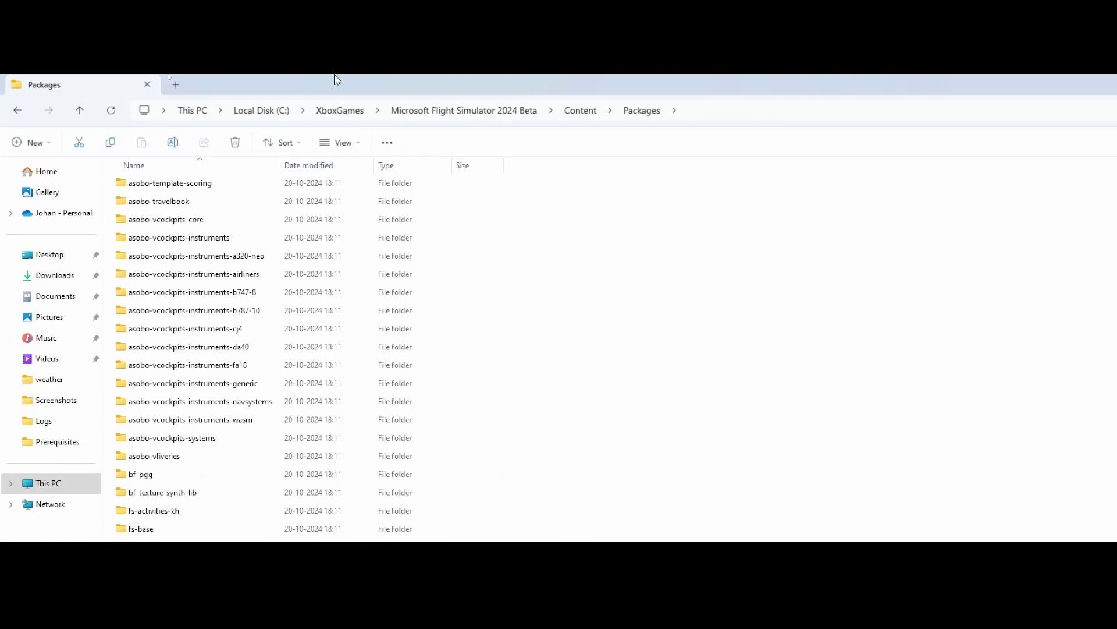
{"action": "left_click", "coordinate": [575, 116]}
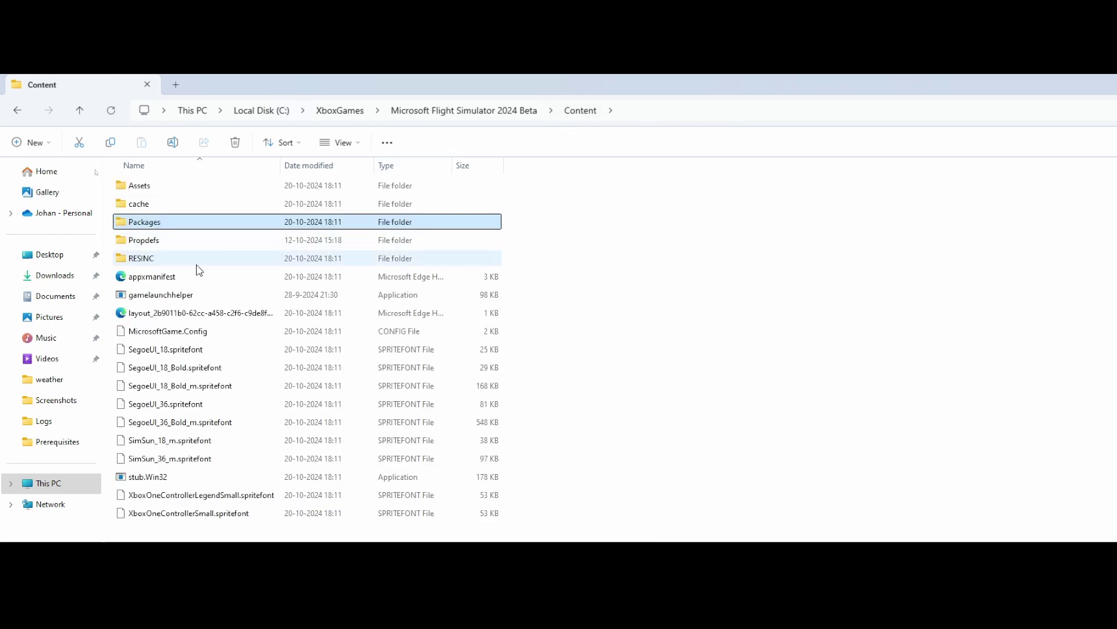
{"action": "left_click", "coordinate": [133, 244]}
{"action": "double_click", "coordinate": [134, 246]}
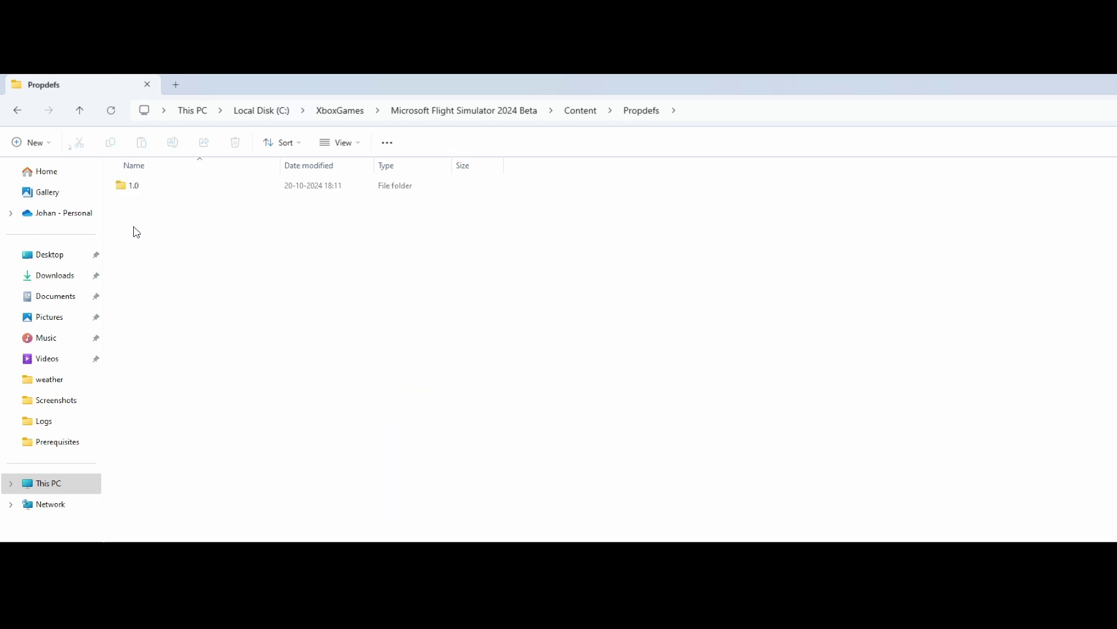
{"action": "left_click", "coordinate": [146, 187]}
{"action": "double_click", "coordinate": [148, 189]}
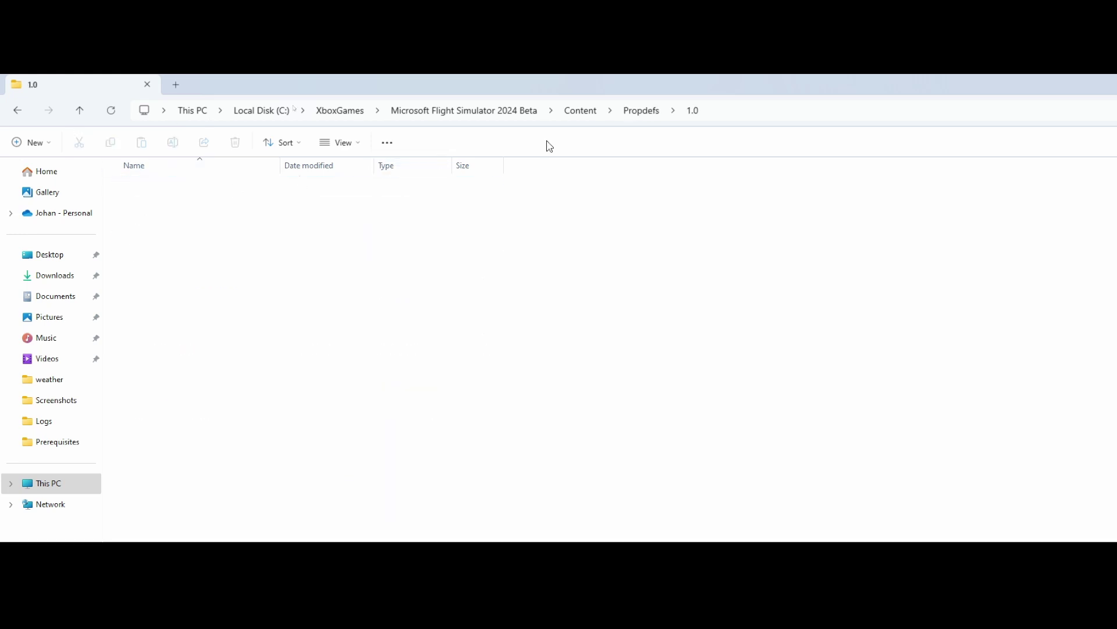
{"action": "left_click", "coordinate": [580, 114]}
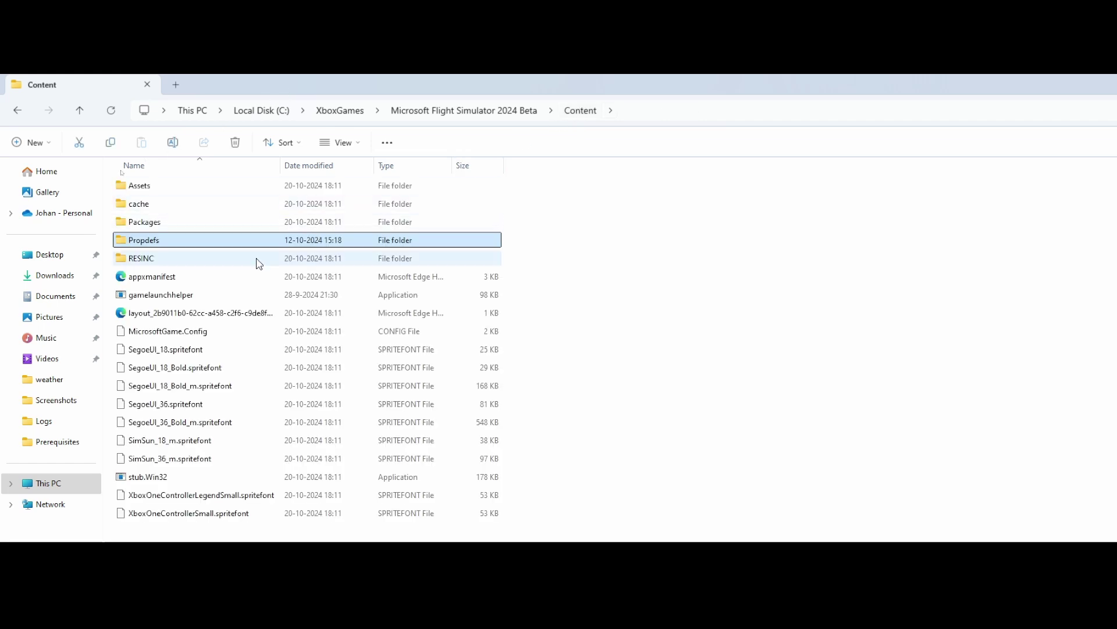
{"action": "double_click", "coordinate": [194, 265]}
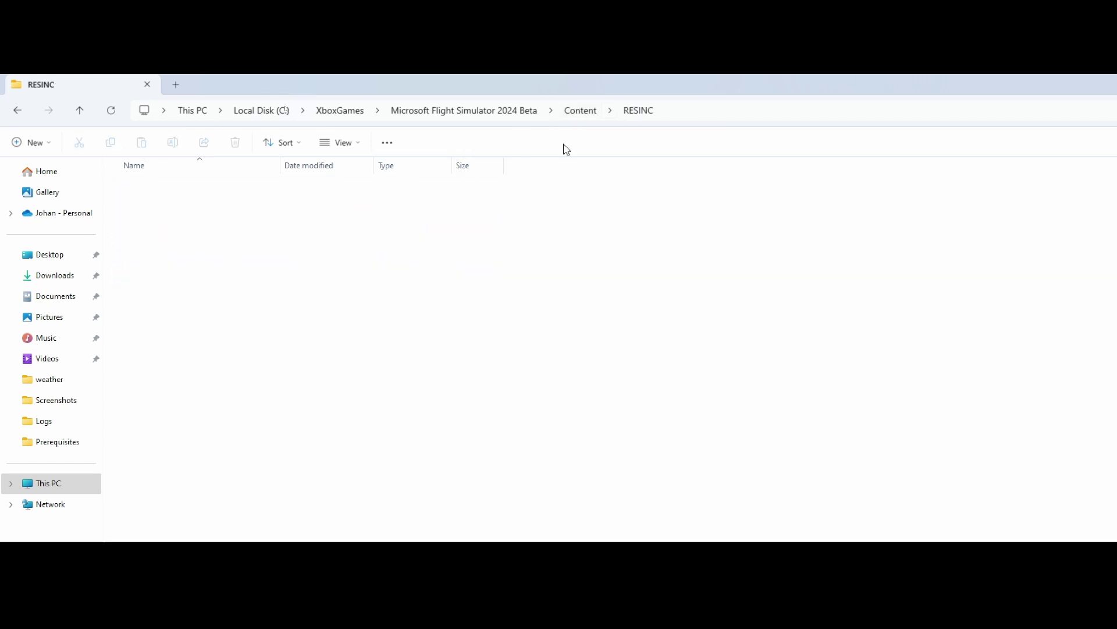
{"action": "left_click", "coordinate": [589, 114]}
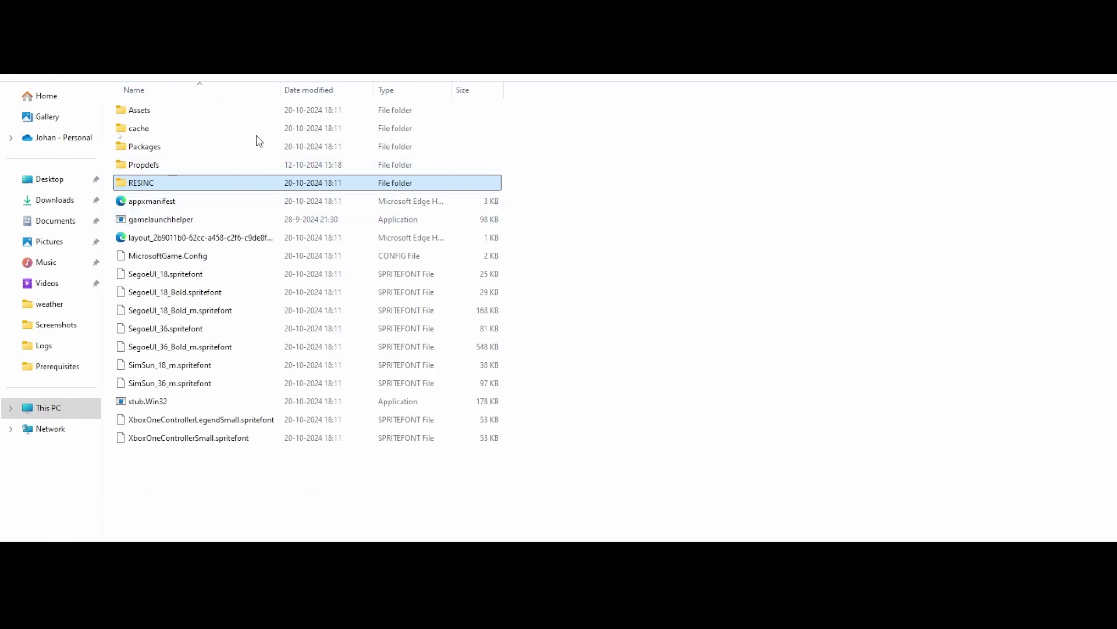
{"action": "mouse_move", "coordinate": [185, 76]}
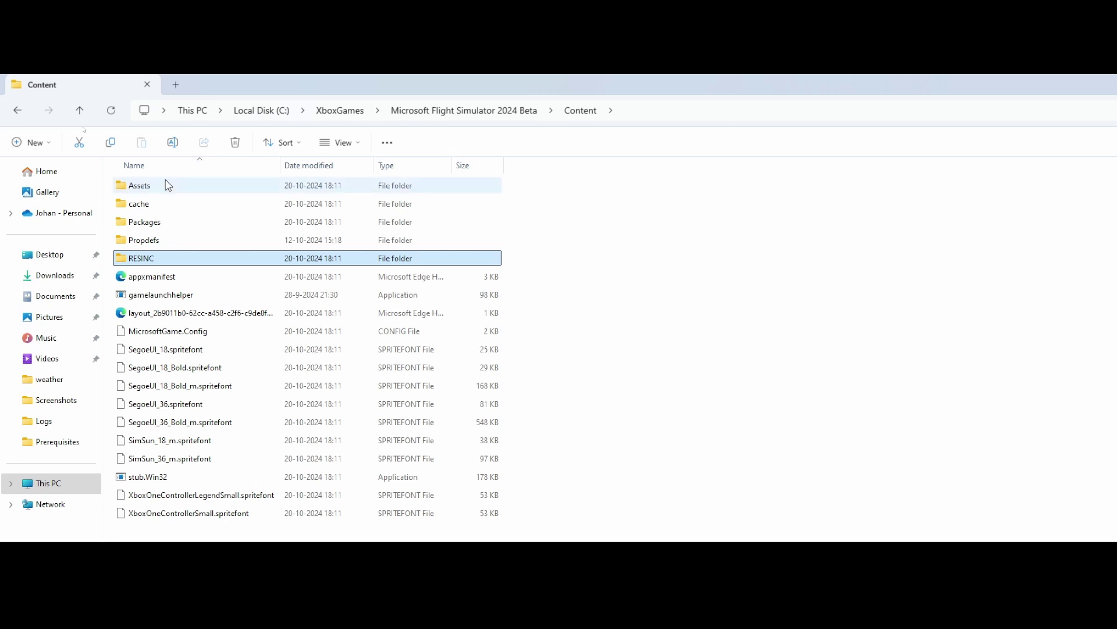
{"action": "left_click", "coordinate": [150, 226]}
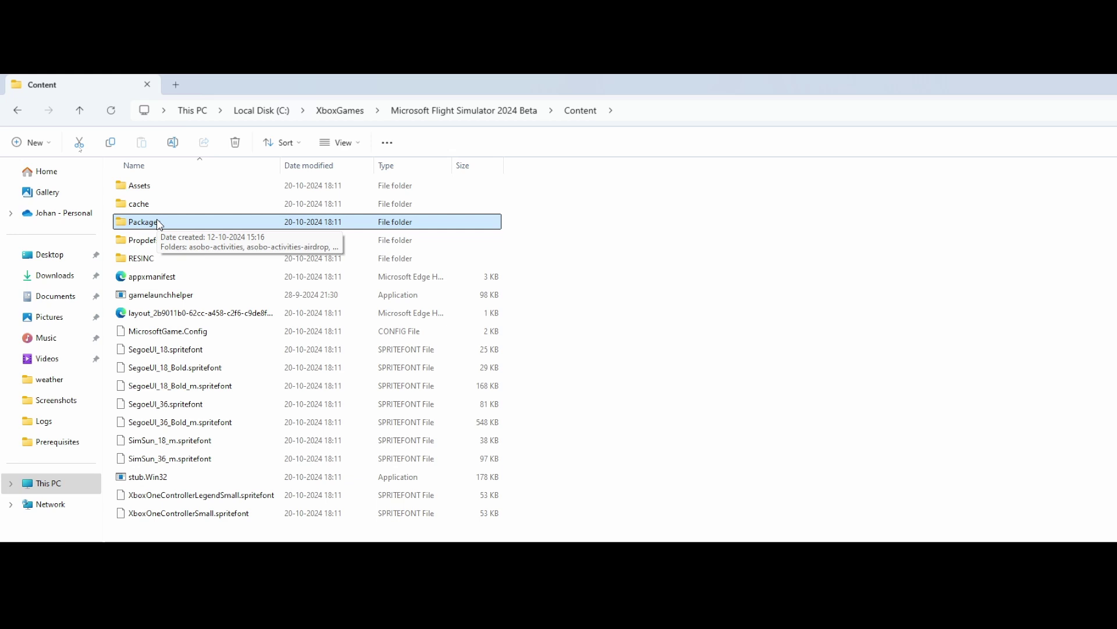
Navigate to %localappdata%\Packages via the address bar
{"action": "left_click", "coordinate": [686, 111]}
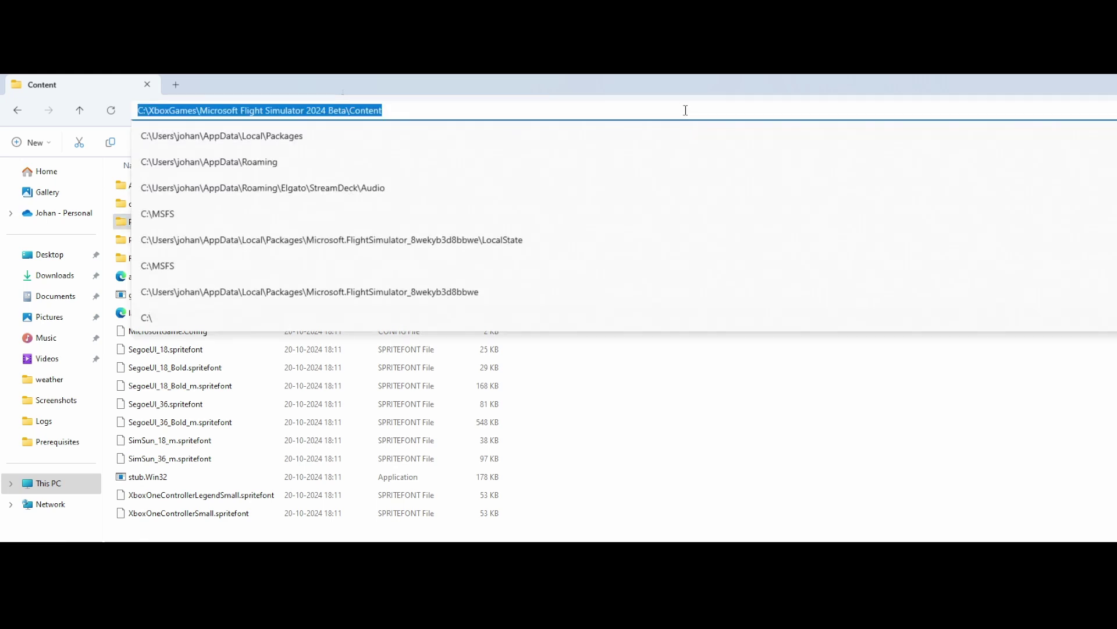
{"action": "type", "text": "%loc"}
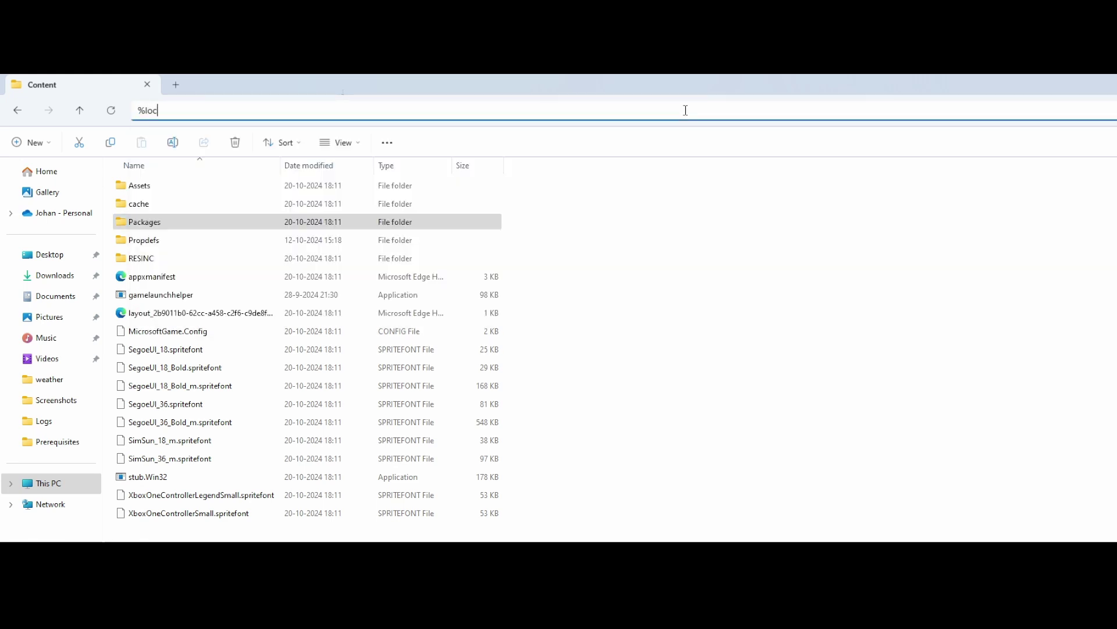
{"action": "type", "text": "alappdata%\\"}
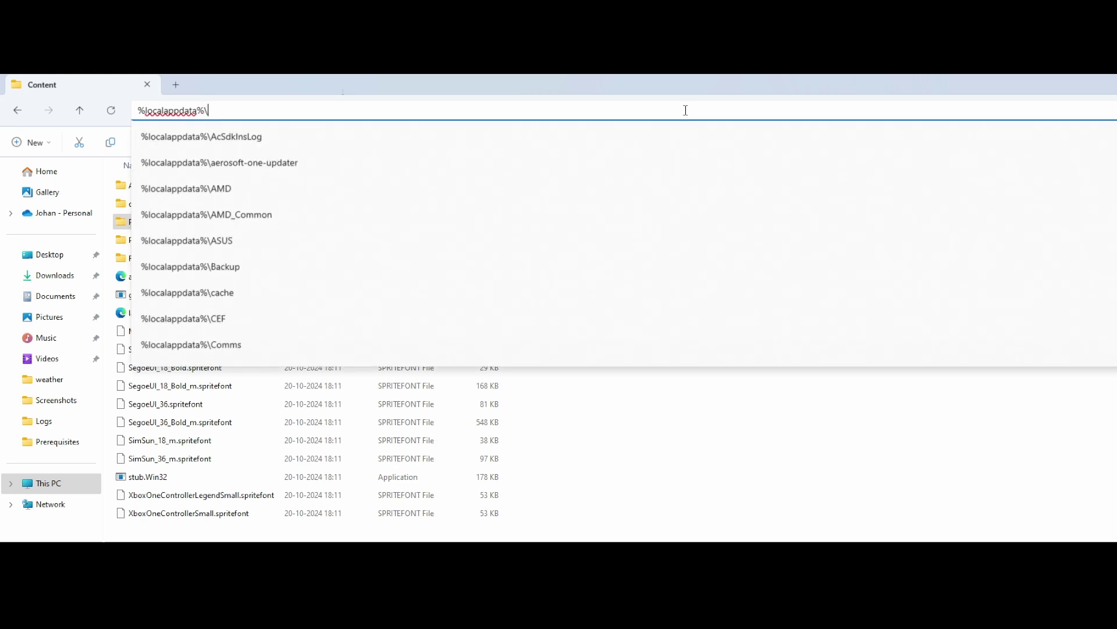
{"action": "key", "text": "Escape"}
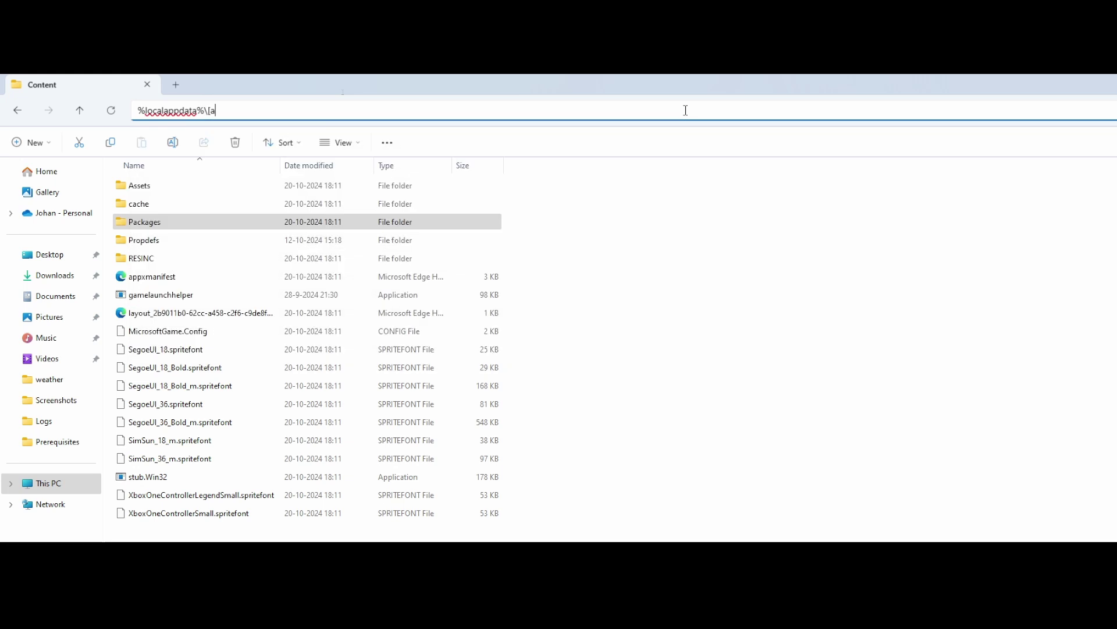
{"action": "type", "text": "pa"}
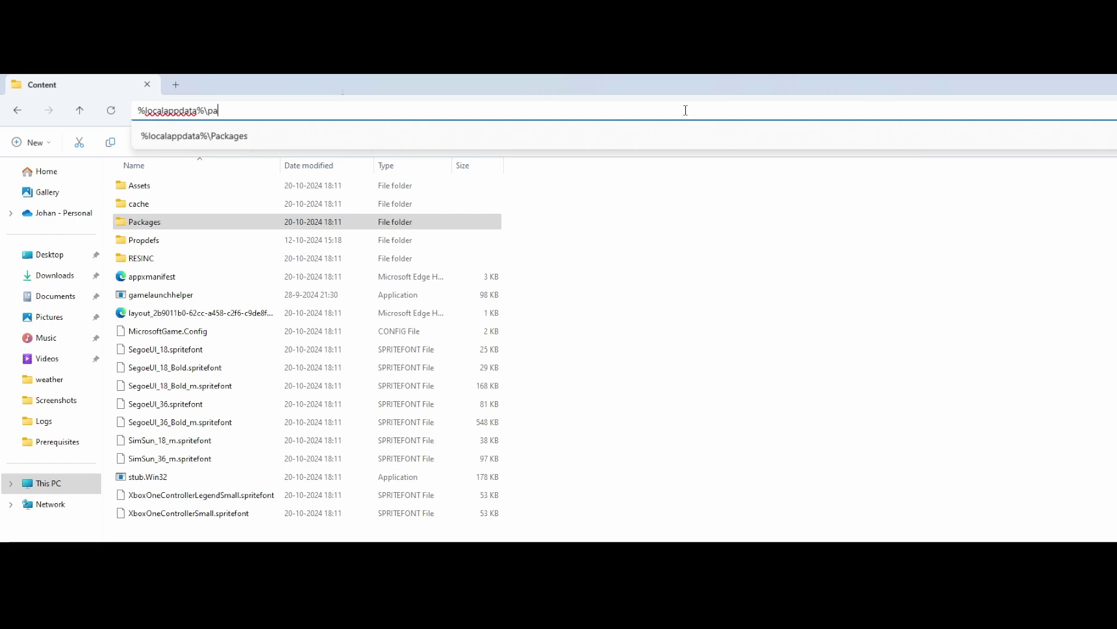
{"action": "key", "text": "Down"}
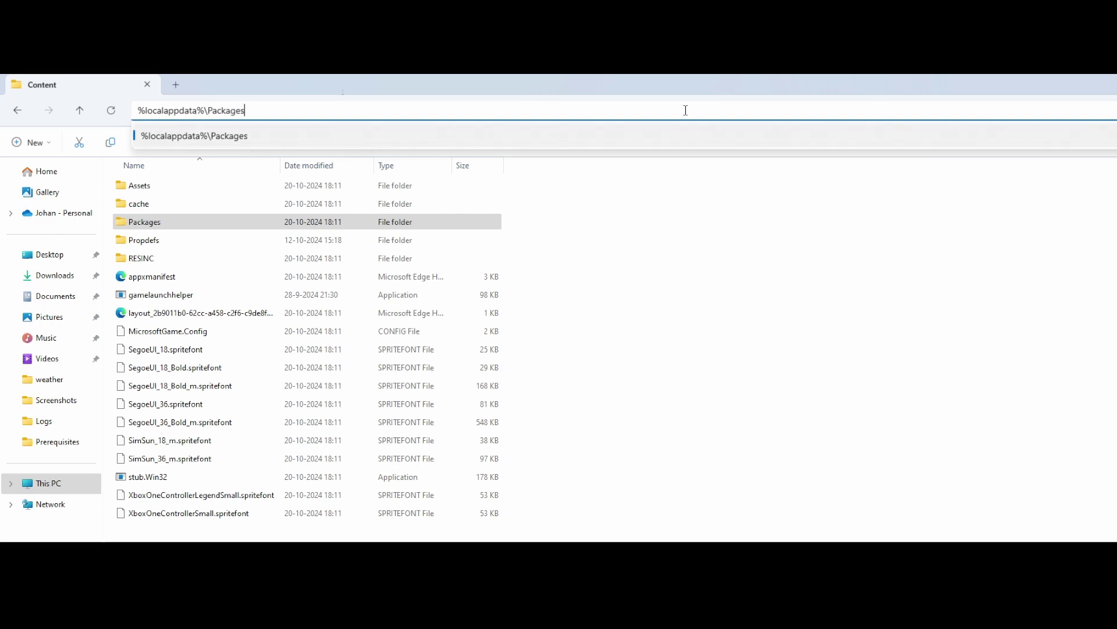
{"action": "key", "text": "Return"}
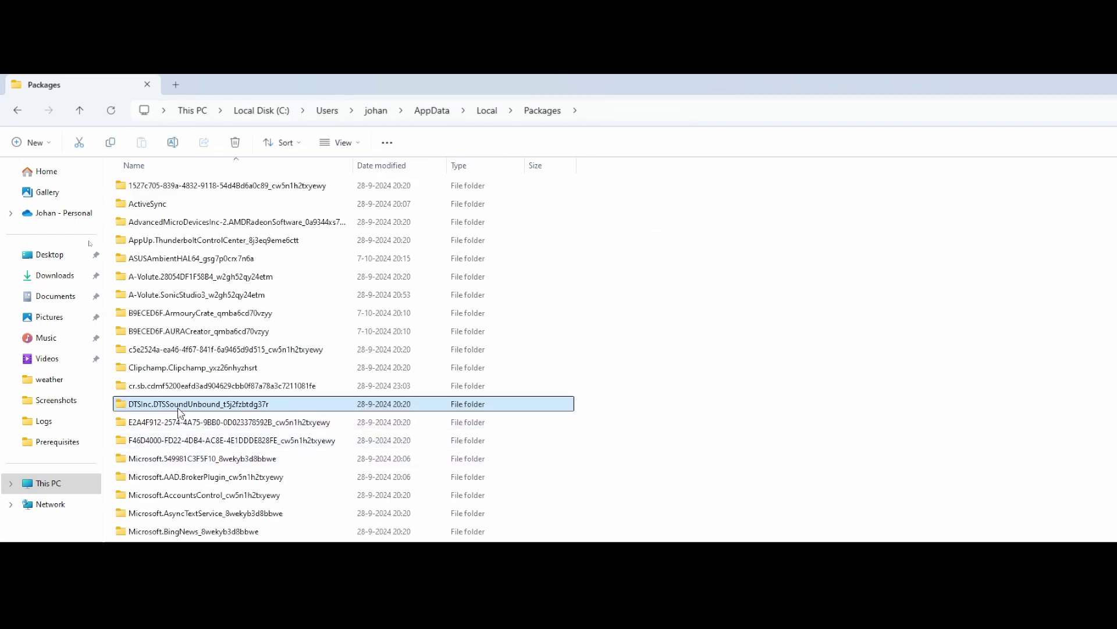
{"action": "scroll", "coordinate": [201, 378], "scroll_direction": "down", "scroll_amount": 20}
{"action": "scroll", "coordinate": [200, 373], "scroll_direction": "up", "scroll_amount": 12}
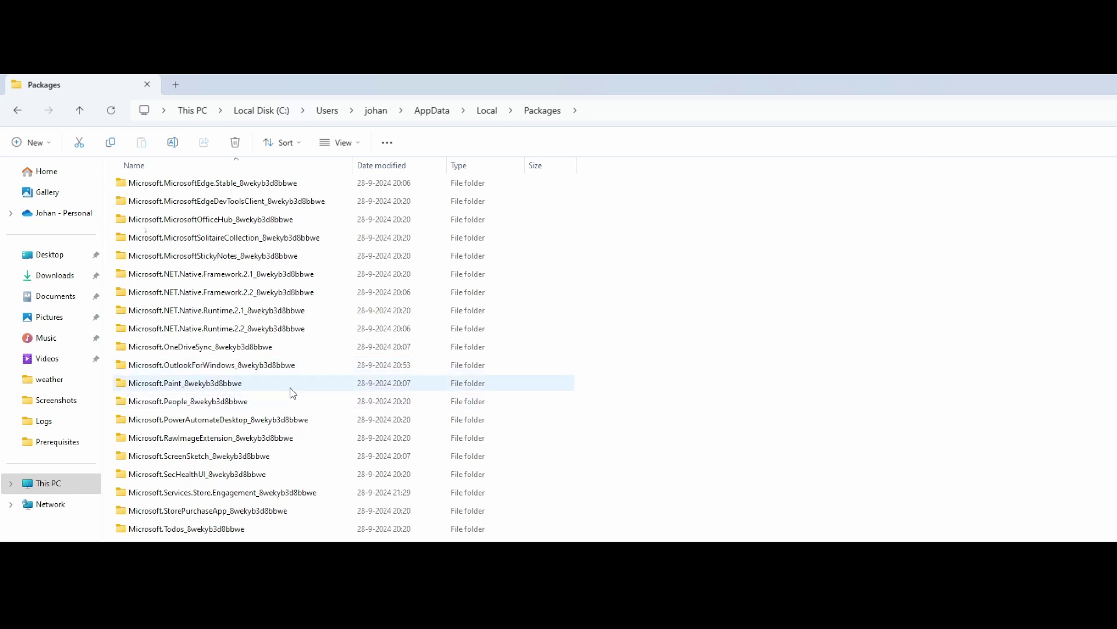
{"action": "scroll", "coordinate": [291, 387], "scroll_direction": "up", "scroll_amount": 2}
Open Microsoft.Limitless_8wekyb3d8bbwe and inspect its LocalState and LocalCache folders
{"action": "left_click", "coordinate": [187, 243]}
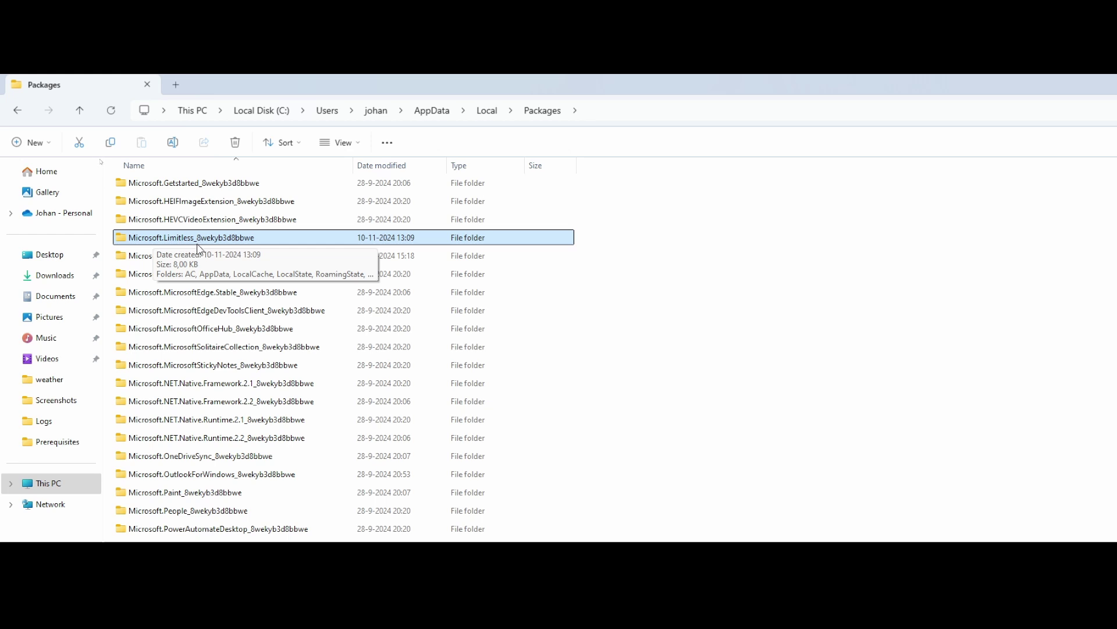
{"action": "double_click", "coordinate": [239, 238]}
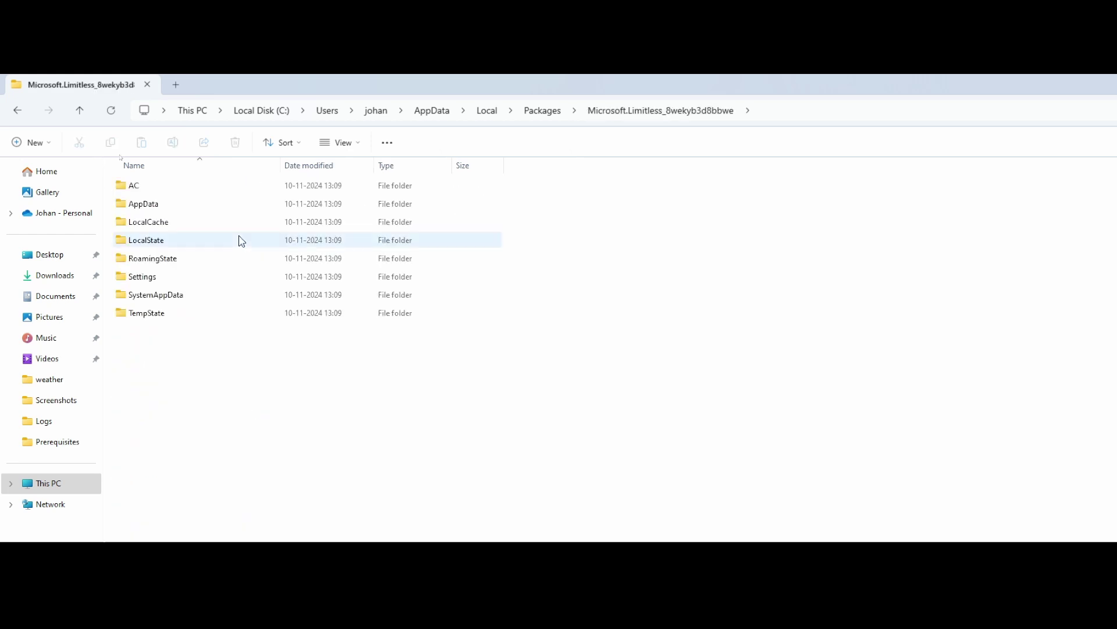
{"action": "double_click", "coordinate": [165, 242]}
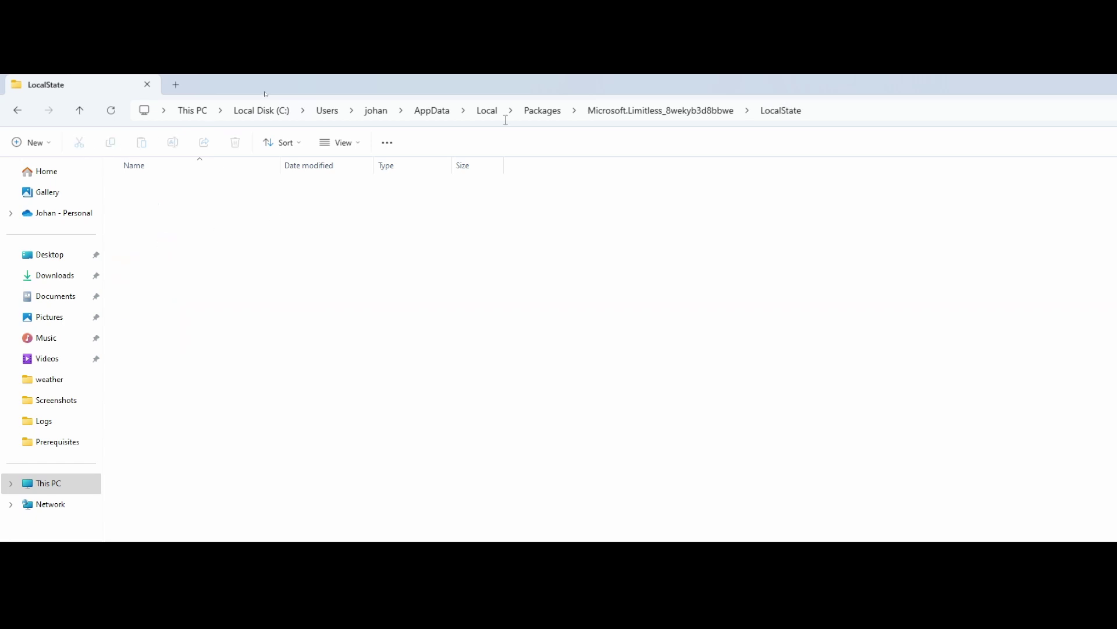
{"action": "left_click", "coordinate": [624, 113]}
{"action": "double_click", "coordinate": [133, 221]}
Go back to AppData\Local\Packages and scroll its package list to Microsoft.Limitless_8wekyb3d8bbwe
{"action": "left_click", "coordinate": [546, 113]}
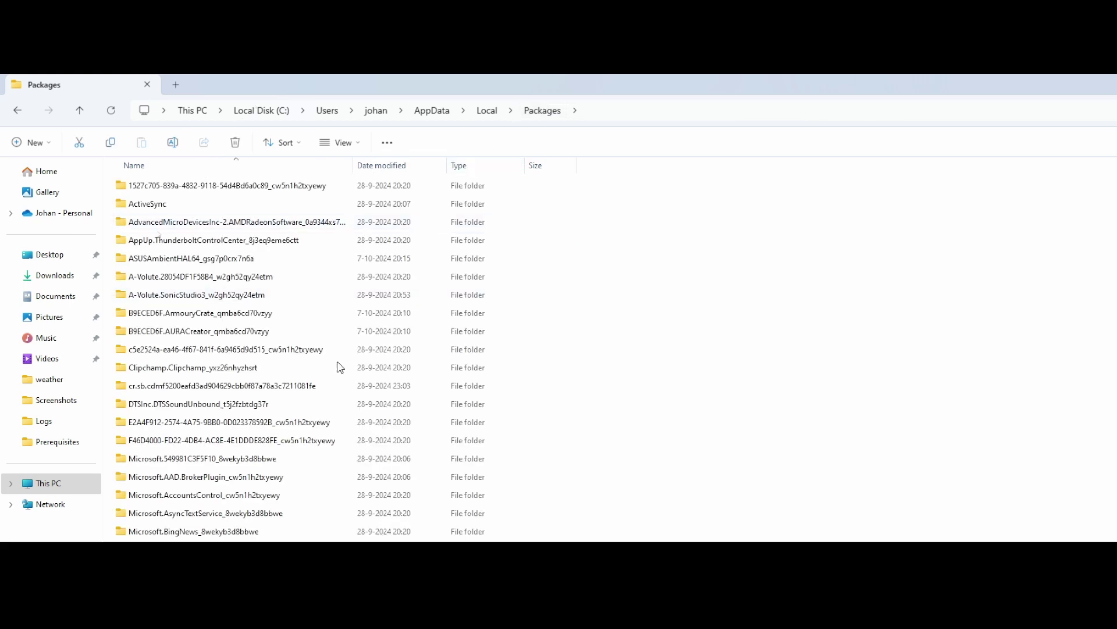
{"action": "scroll", "coordinate": [318, 446], "scroll_direction": "down", "scroll_amount": 2}
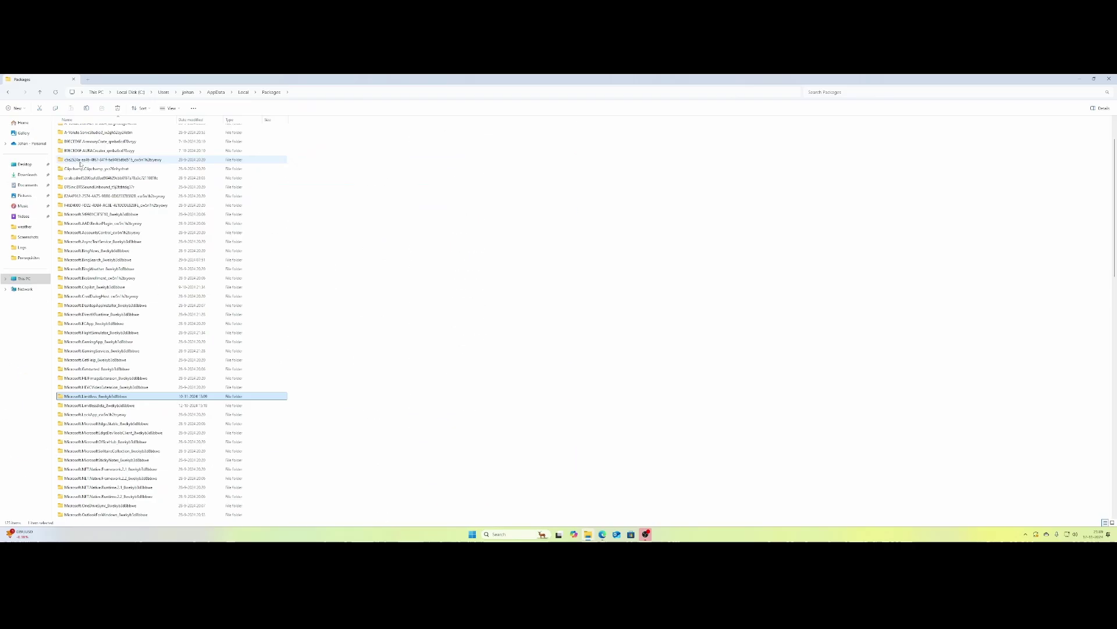
{"action": "mouse_move", "coordinate": [91, 155]}
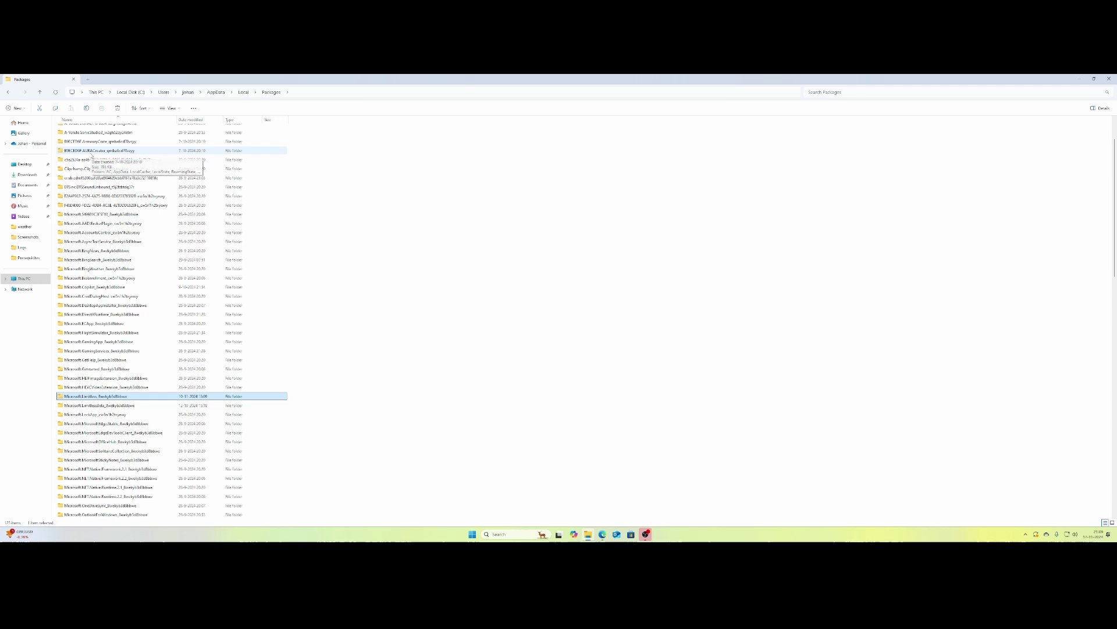